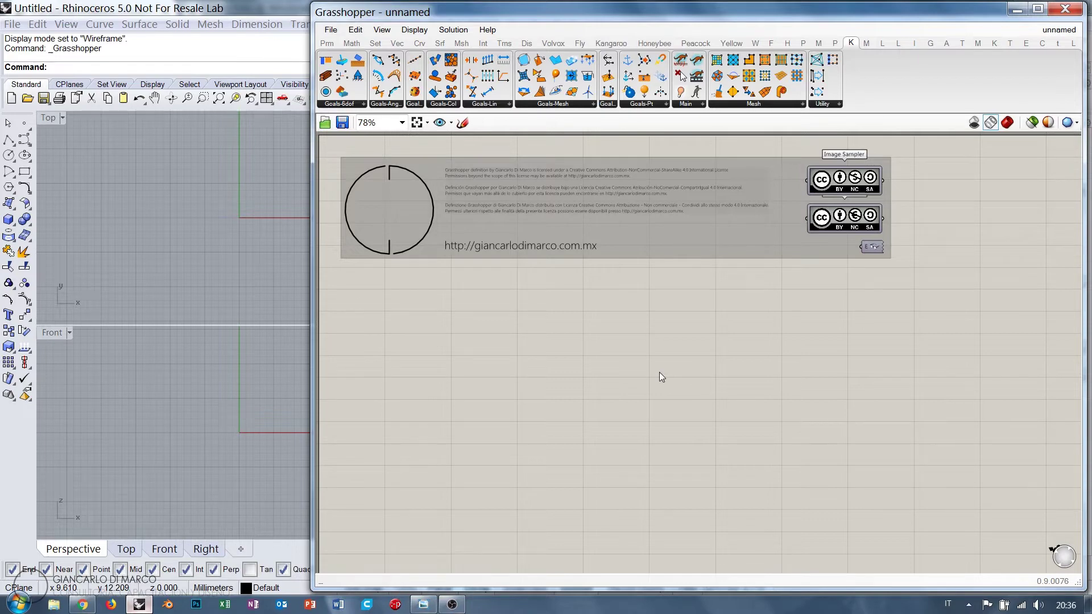
- Switch to Chrome and examine the Kangaroo Physics page on food4Rhino, comparing the listed 2.x releases with version 0.099
left_click(83, 604)
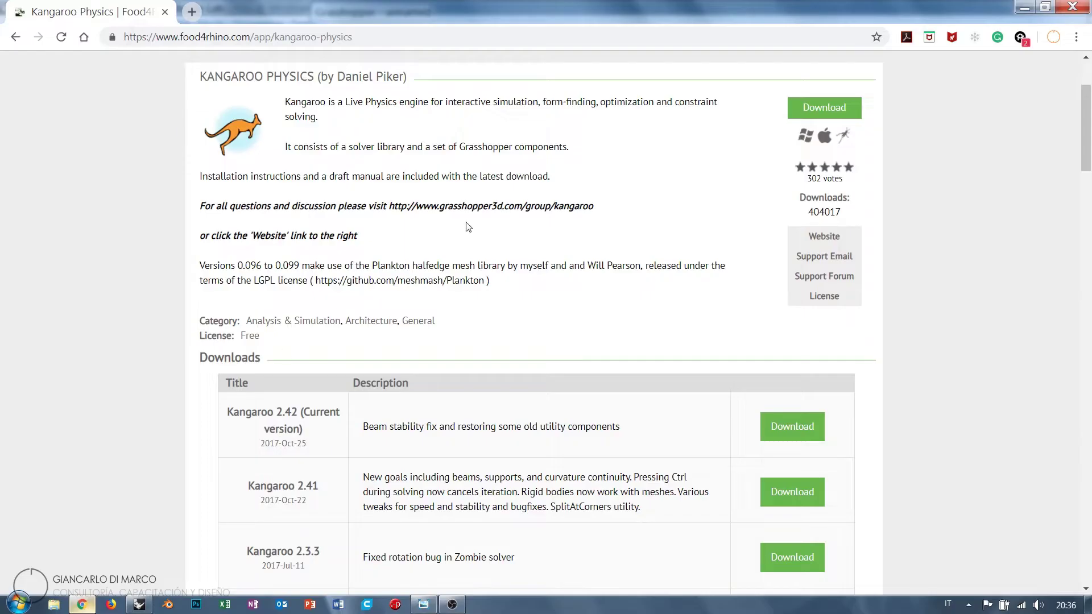
scroll(389, 242, "up", 3)
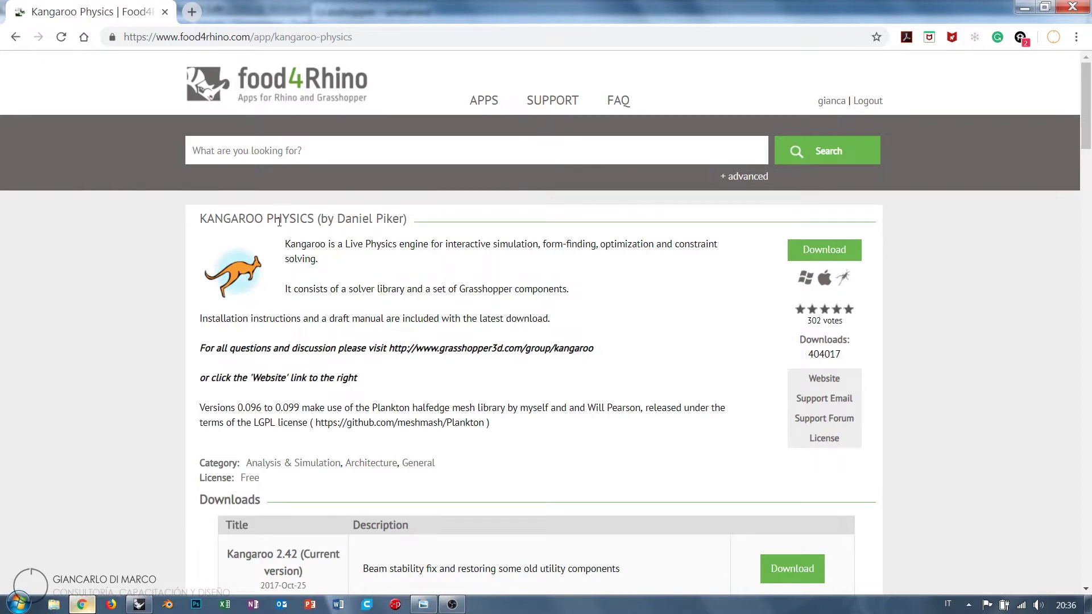
scroll(492, 276, "down", 3)
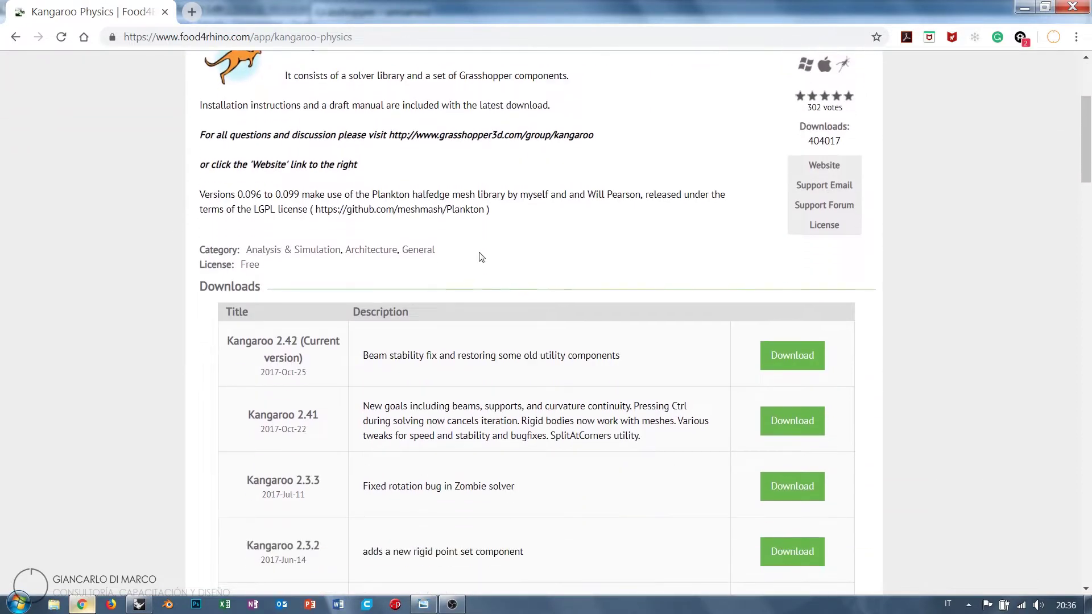
scroll(489, 250, "down", 1)
scroll(550, 227, "down", 1)
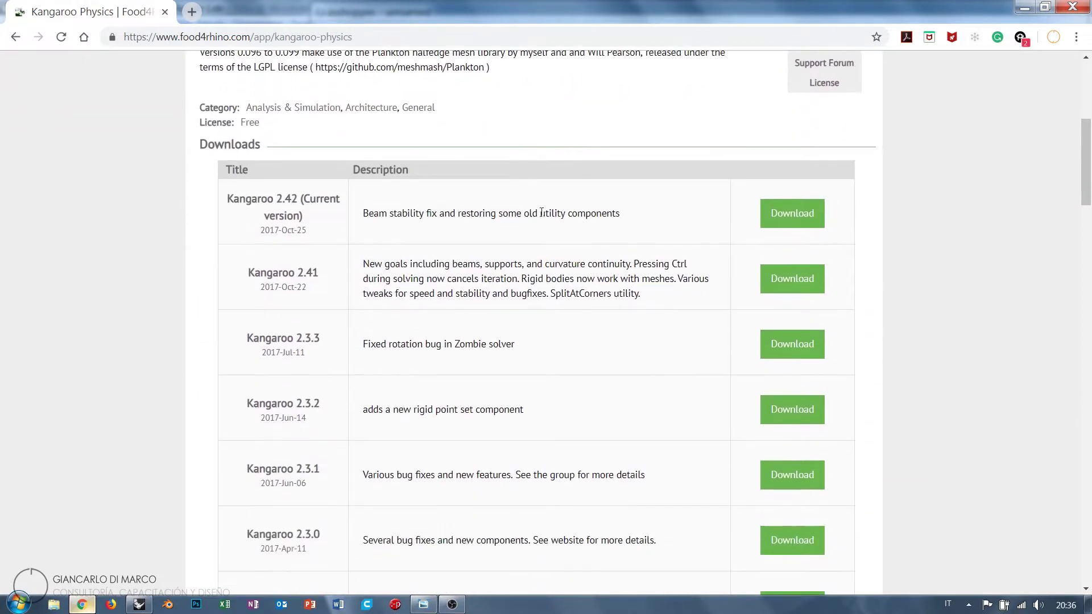
scroll(533, 206, "down", 1)
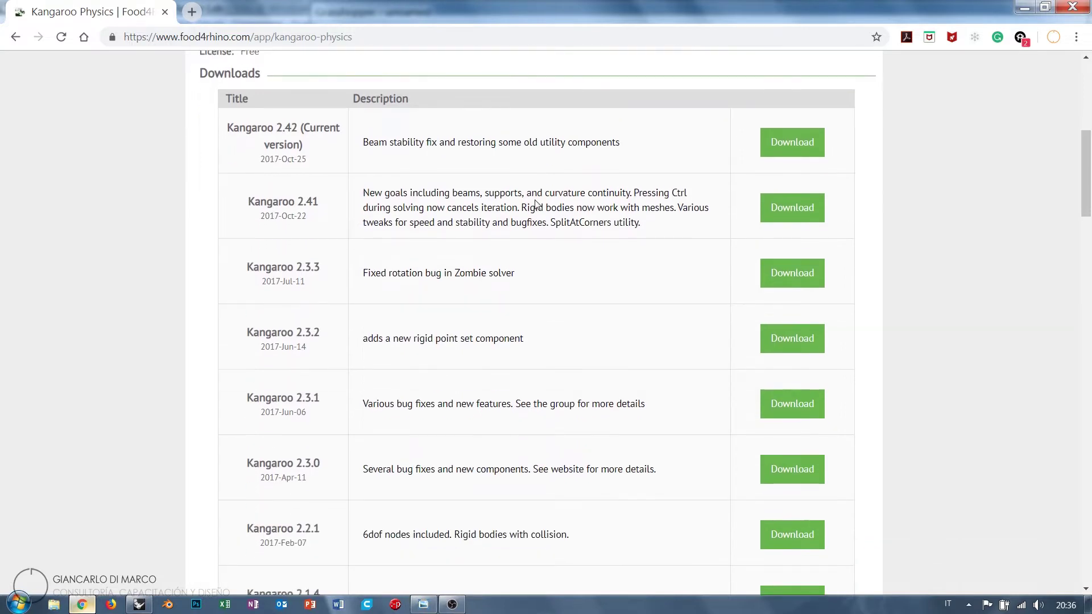
scroll(505, 161, "down", 6)
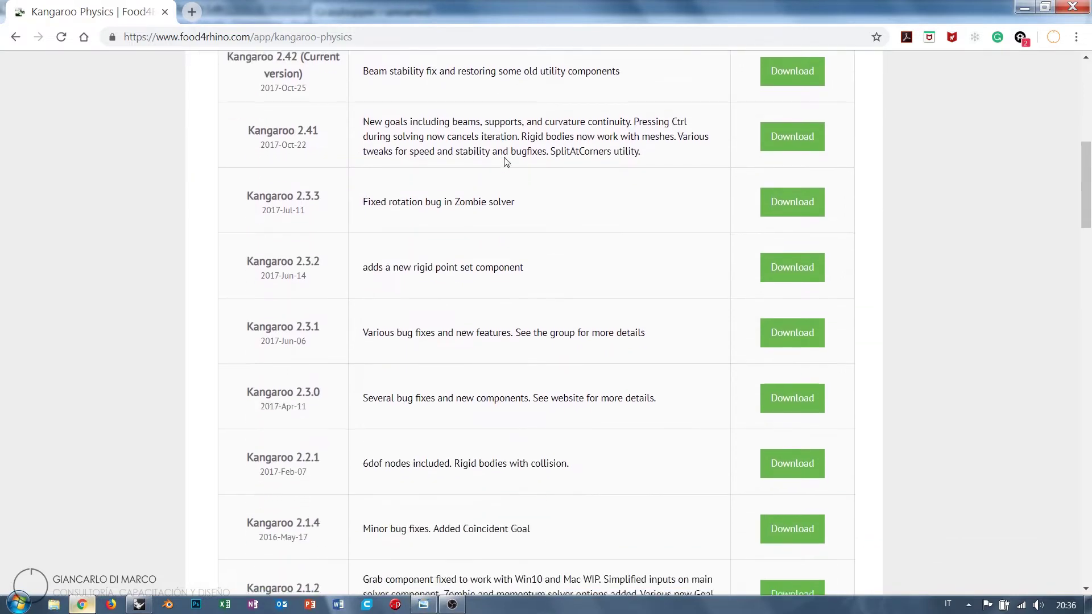
scroll(507, 163, "down", 1)
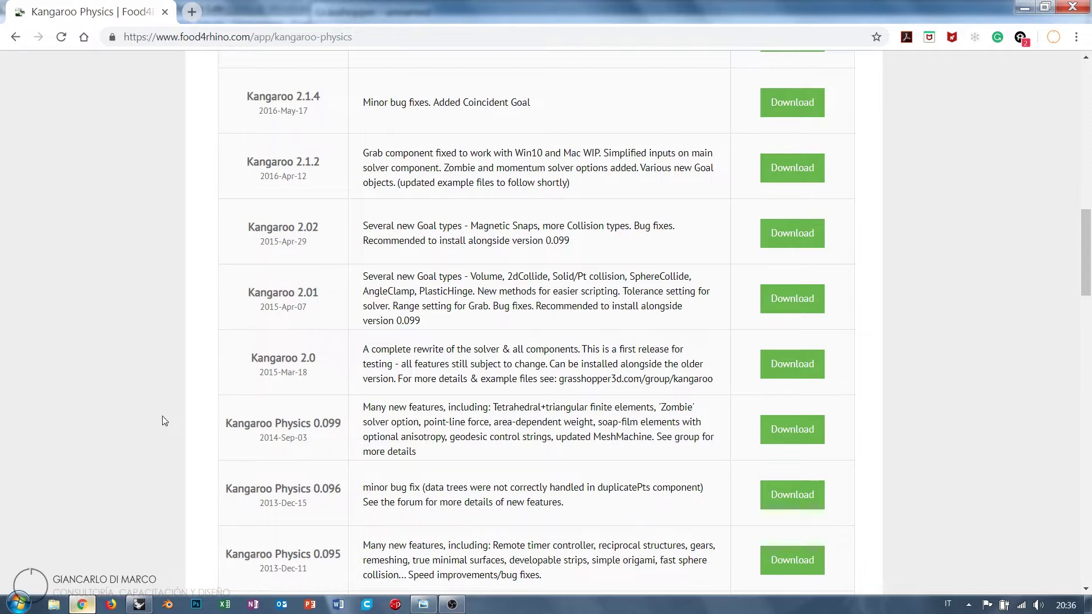
scroll(159, 412, "up", 1)
scroll(159, 412, "up", 8)
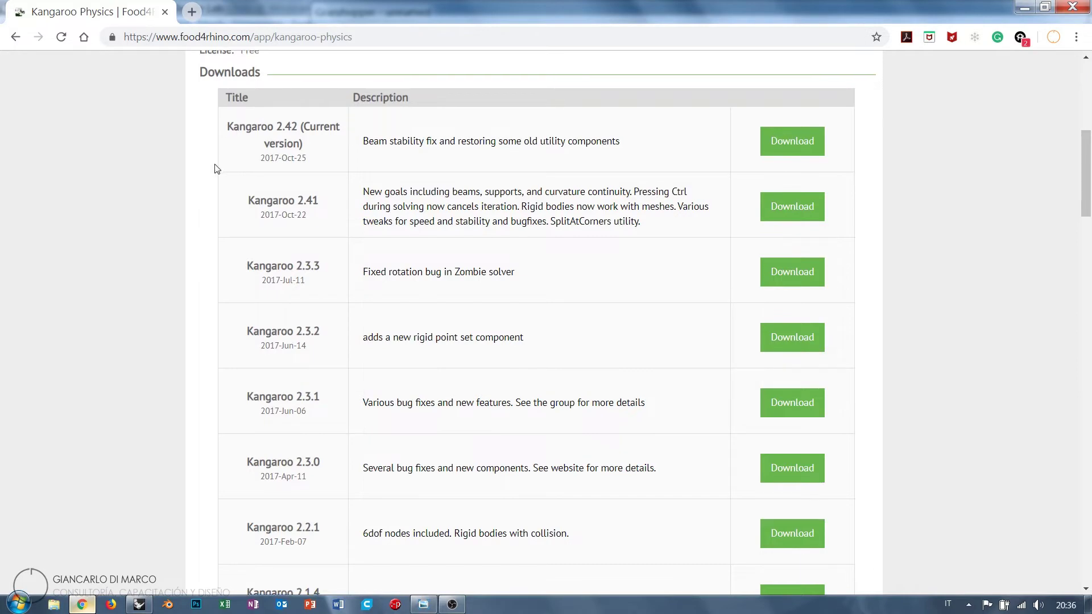
scroll(214, 171, "down", 6)
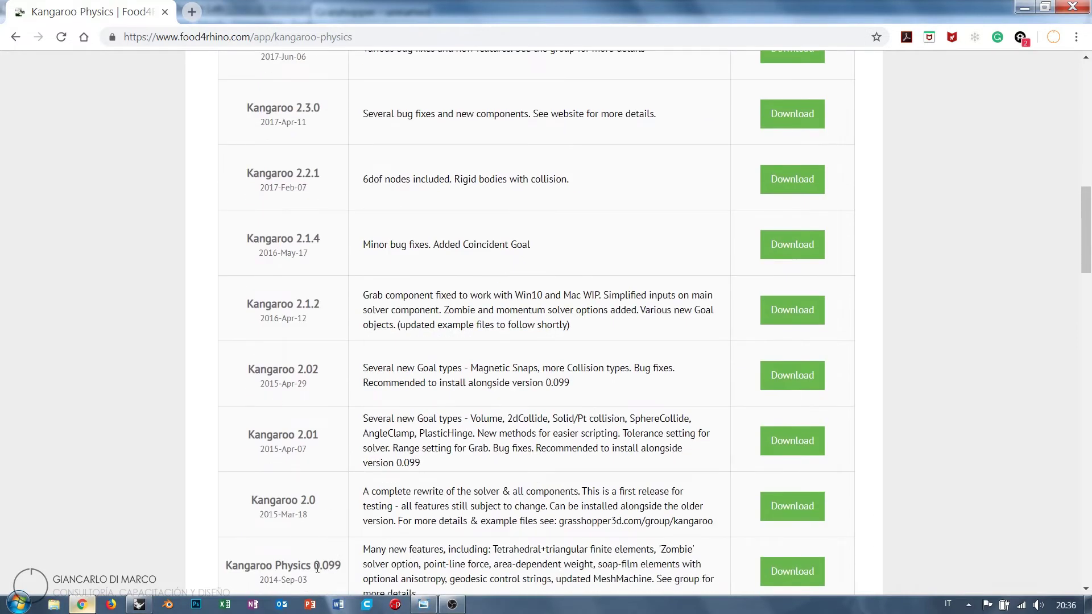
scroll(225, 464, "up", 6)
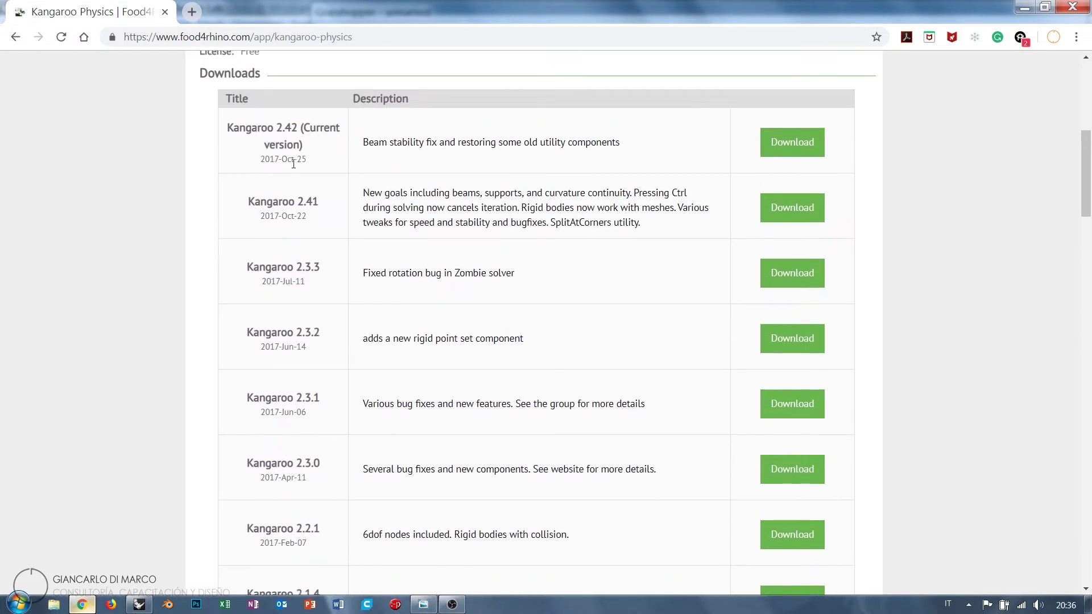
left_click_drag(229, 129, 317, 159)
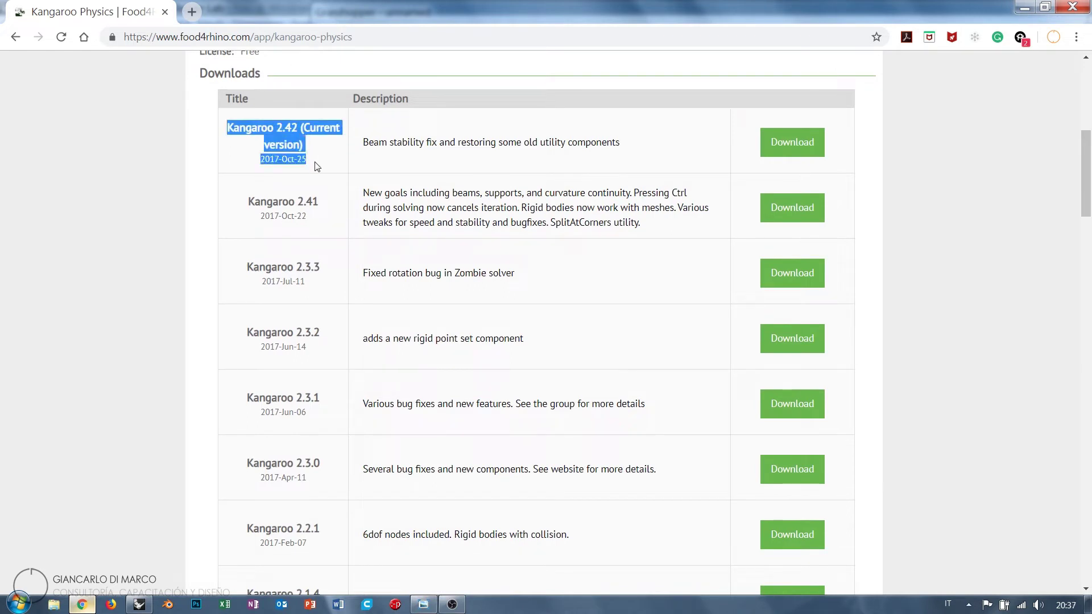
left_click(318, 164)
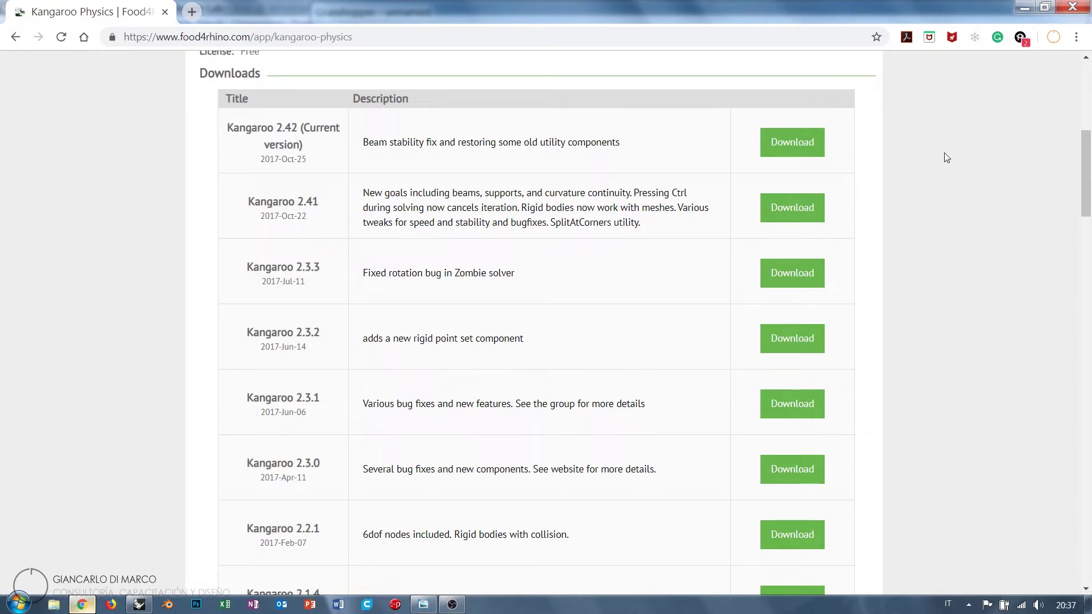
left_click(1034, 7)
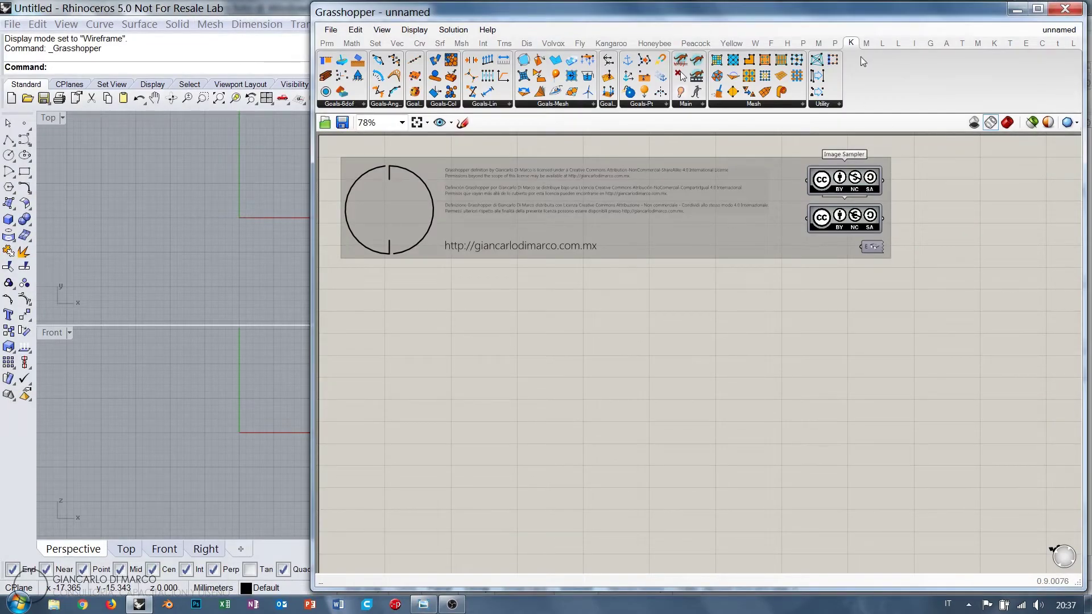
- Compare the component sets of Kangaroo and Kangaroo2 in Grasshopper, including the Kangaroo2 Utility and Mesh groups
mouse_move(851, 46)
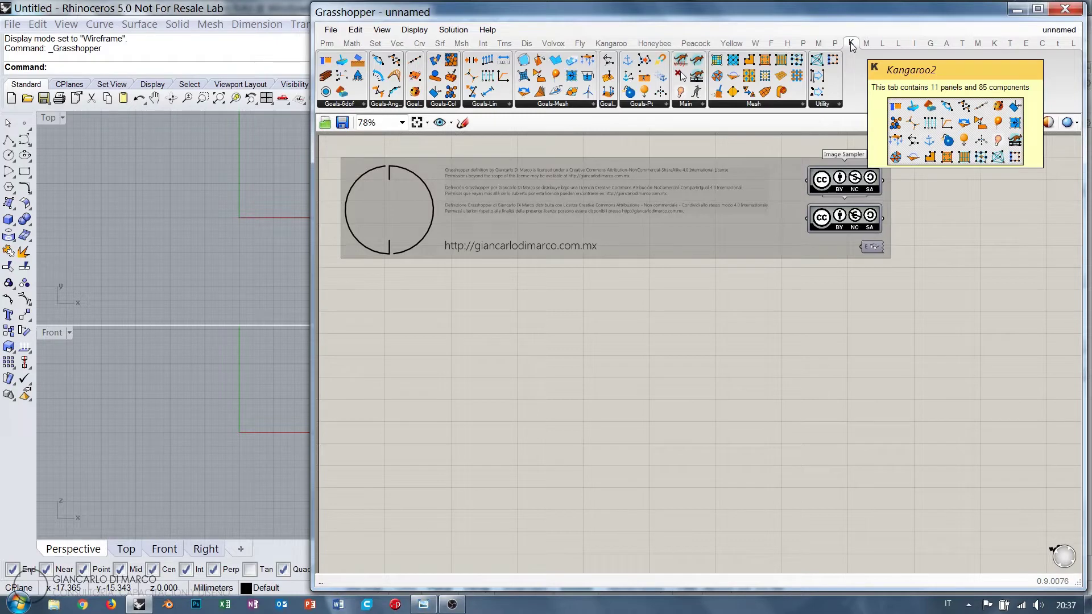
left_click(611, 43)
mouse_move(611, 44)
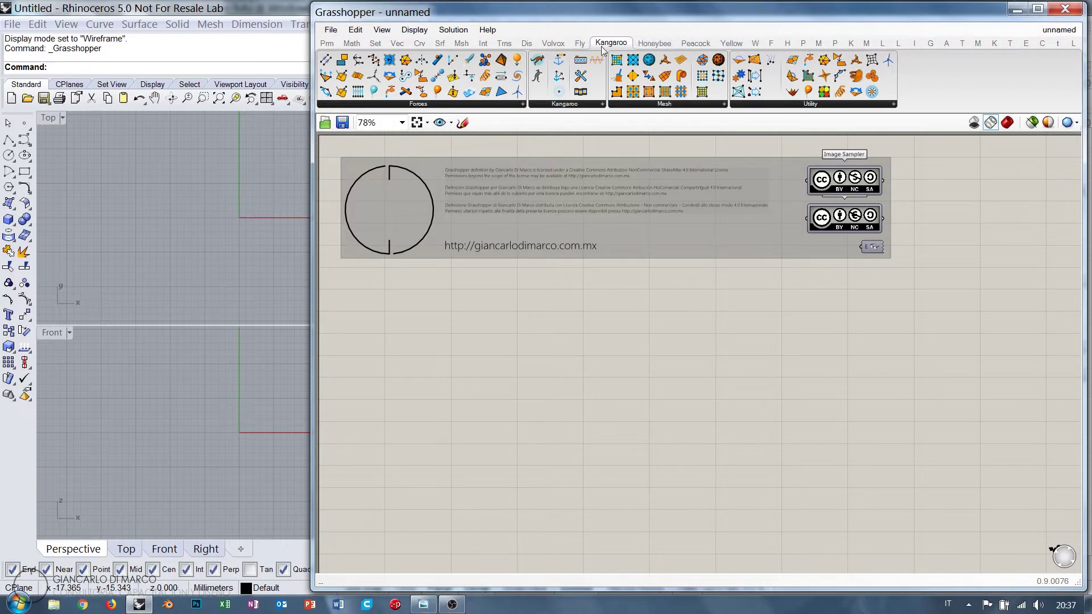
left_click(852, 46)
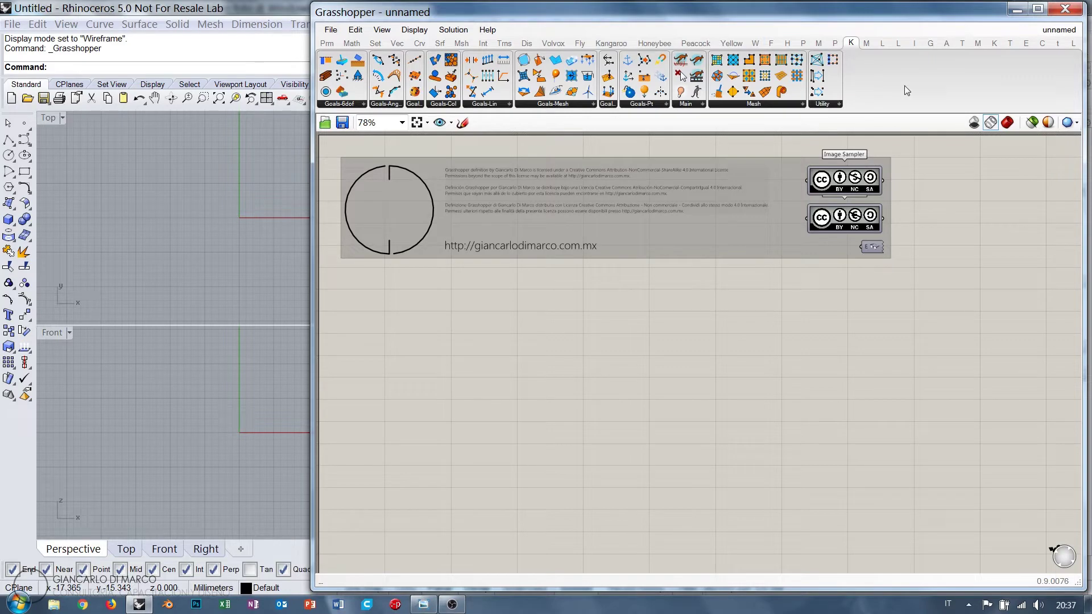
left_click(606, 45)
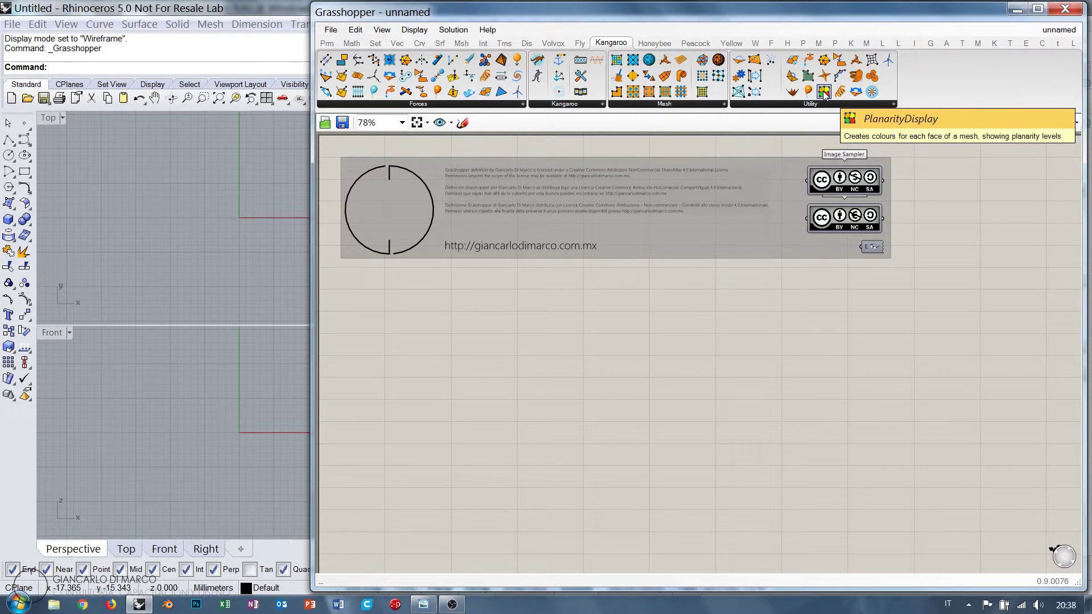
left_click(851, 44)
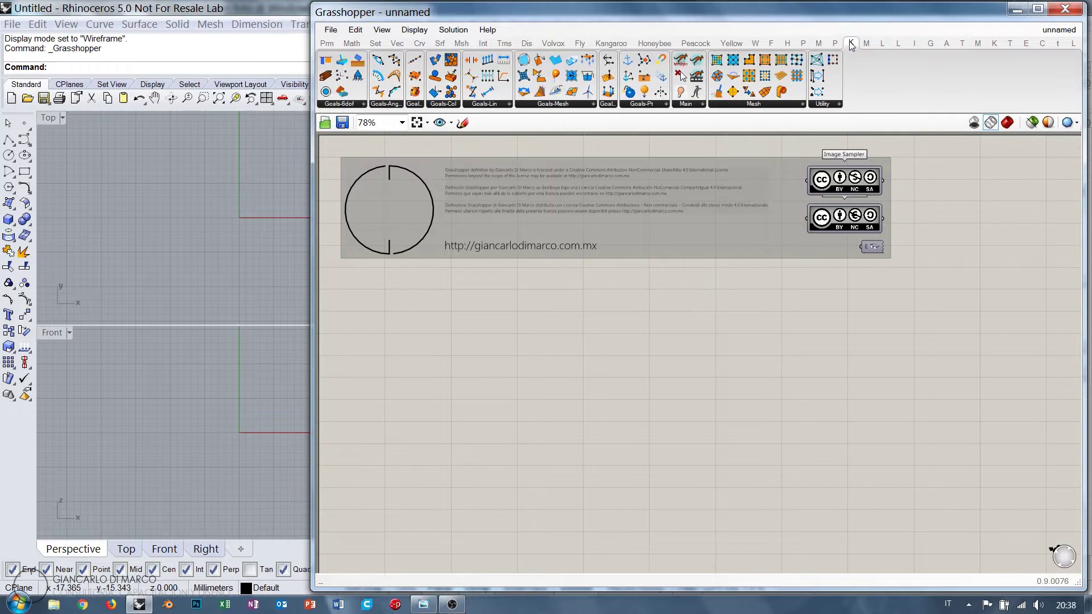
left_click(824, 104)
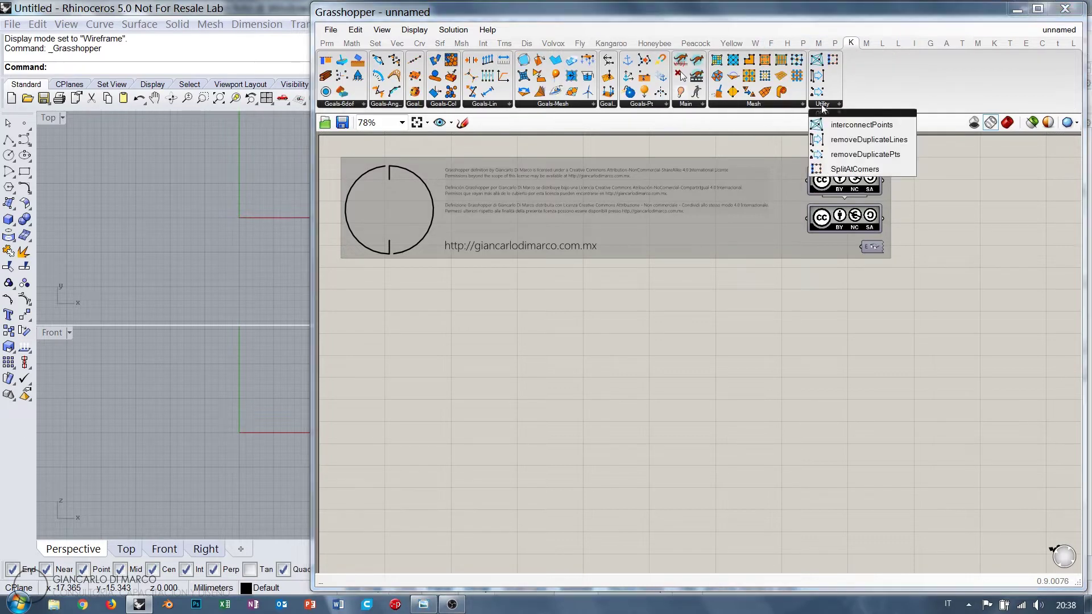
left_click(762, 104)
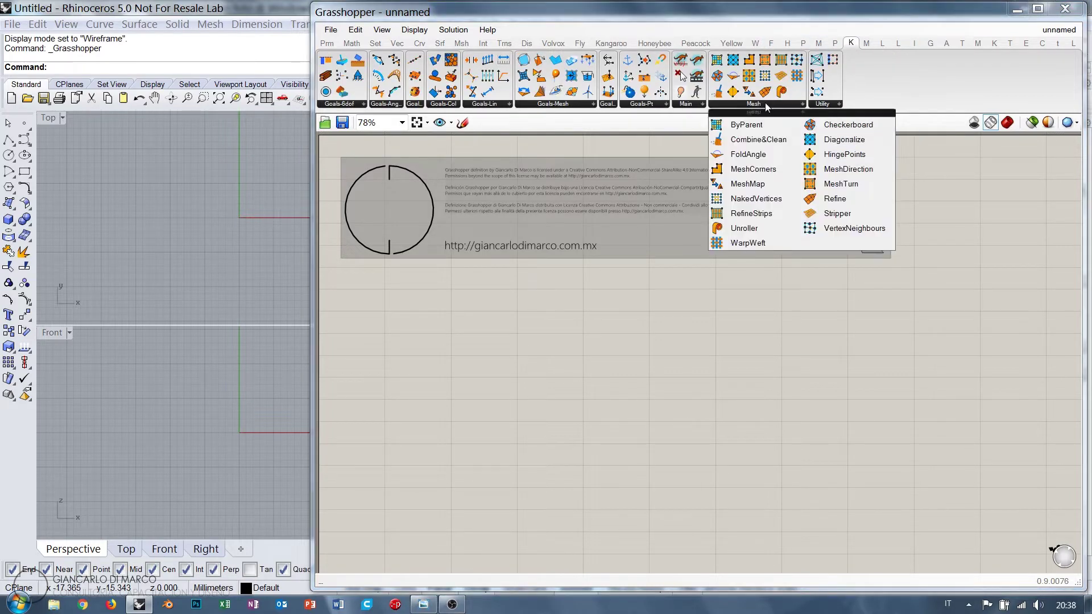
left_click(825, 350)
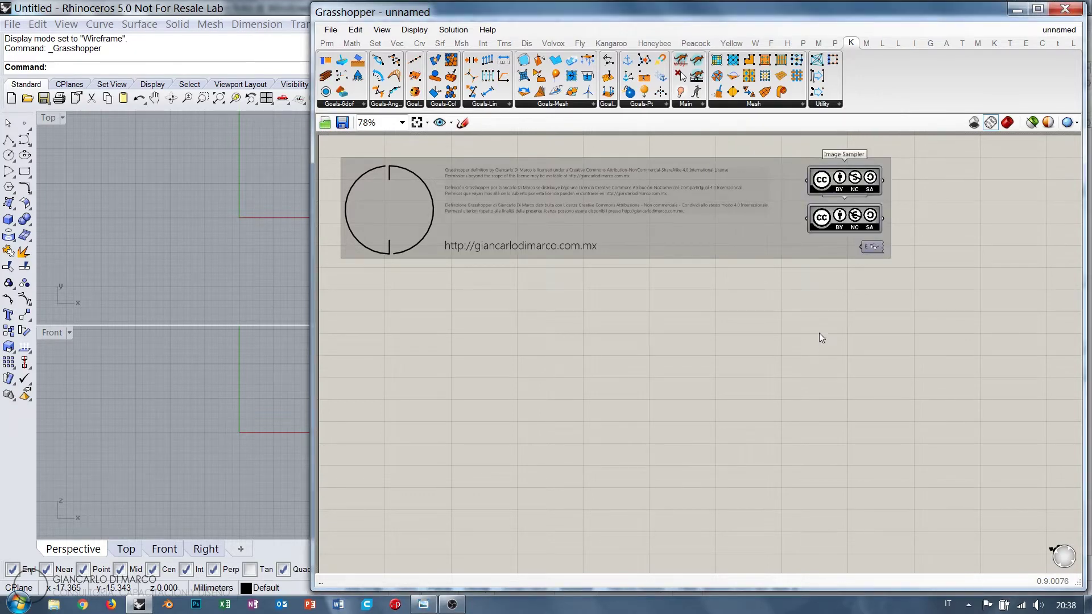
left_click(612, 45)
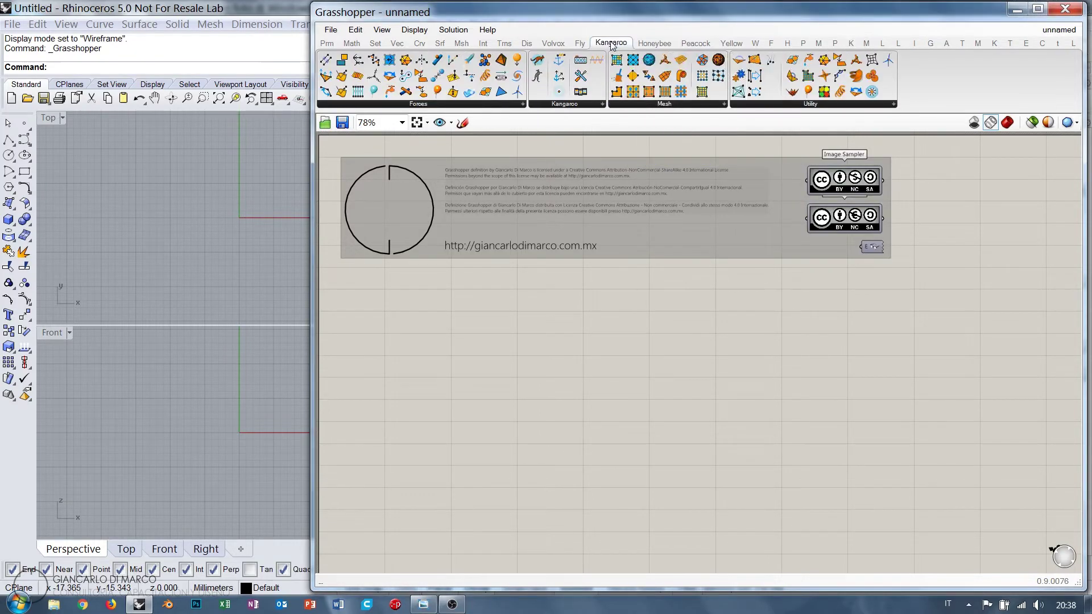
left_click(853, 45)
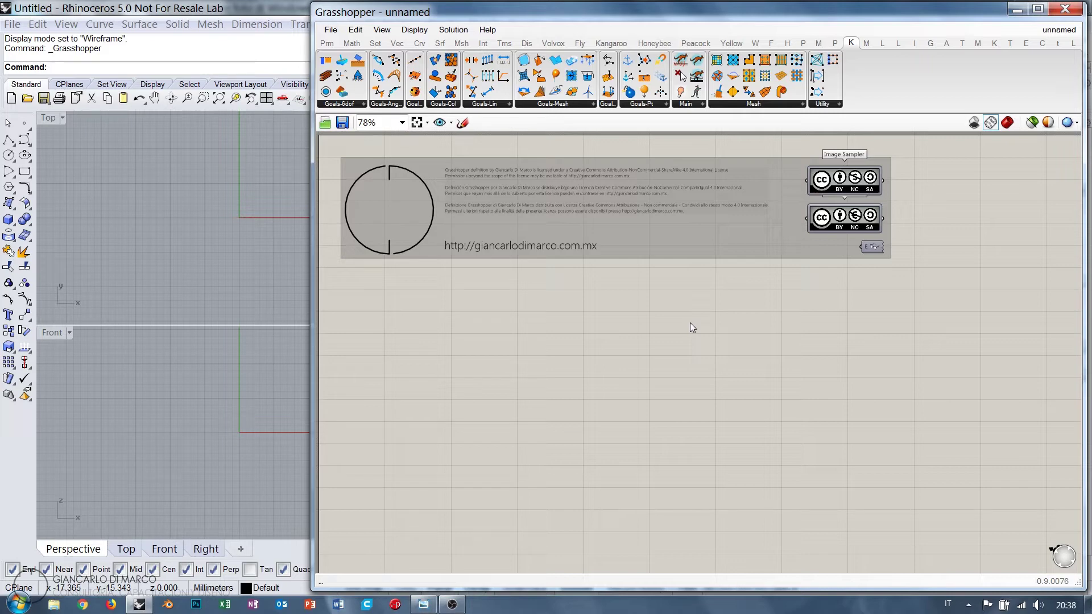
mouse_move(609, 45)
- Narrow the Grasshopper window to about half the screen width, uncovering more of the Rhino viewports
left_click_drag(312, 279, 481, 279)
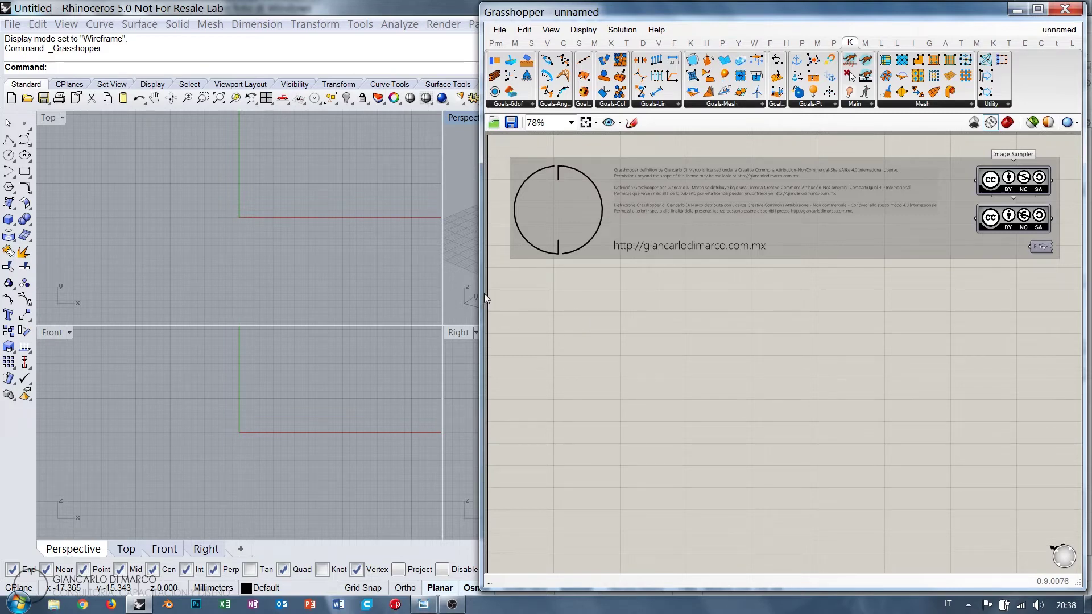
left_click_drag(483, 294, 485, 292)
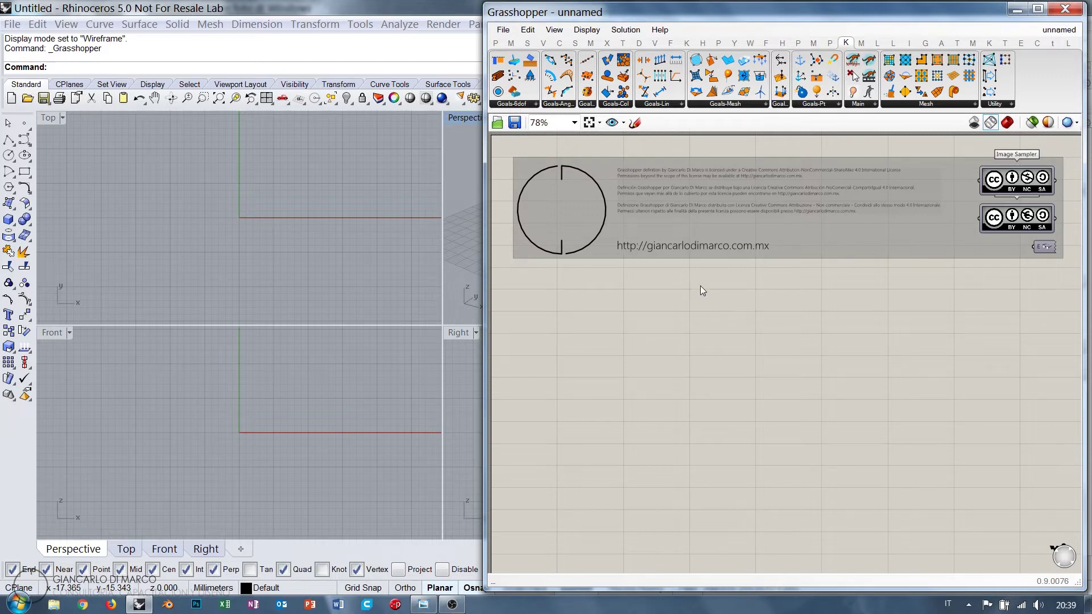
- Open the Kangaroo notes in Windows Photo Viewer as a slideshow and study the Hooke's law and spring-bending sketches
left_click(423, 604)
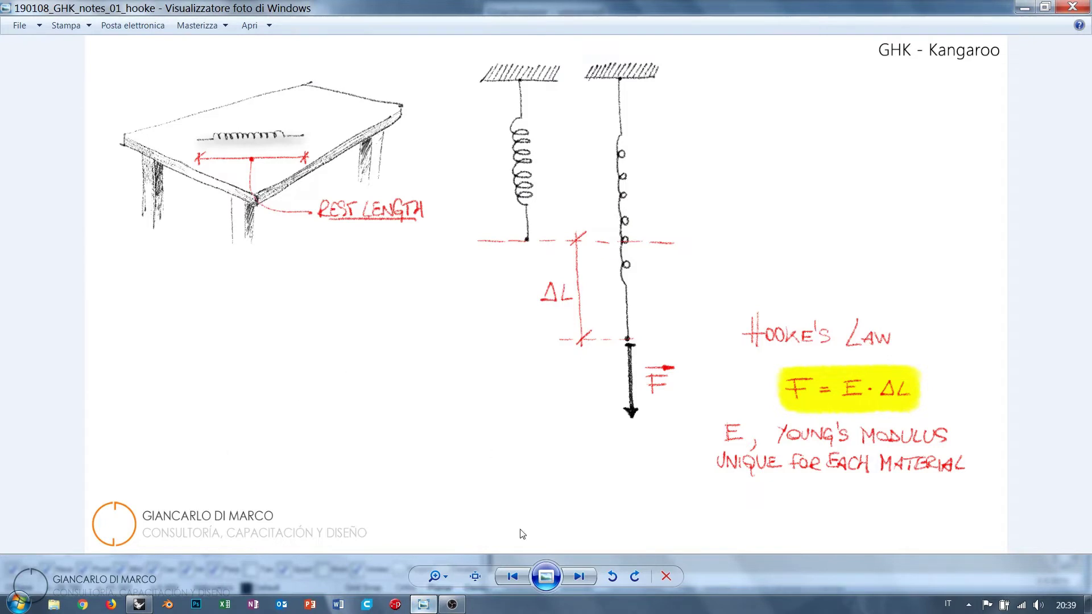
left_click(546, 576)
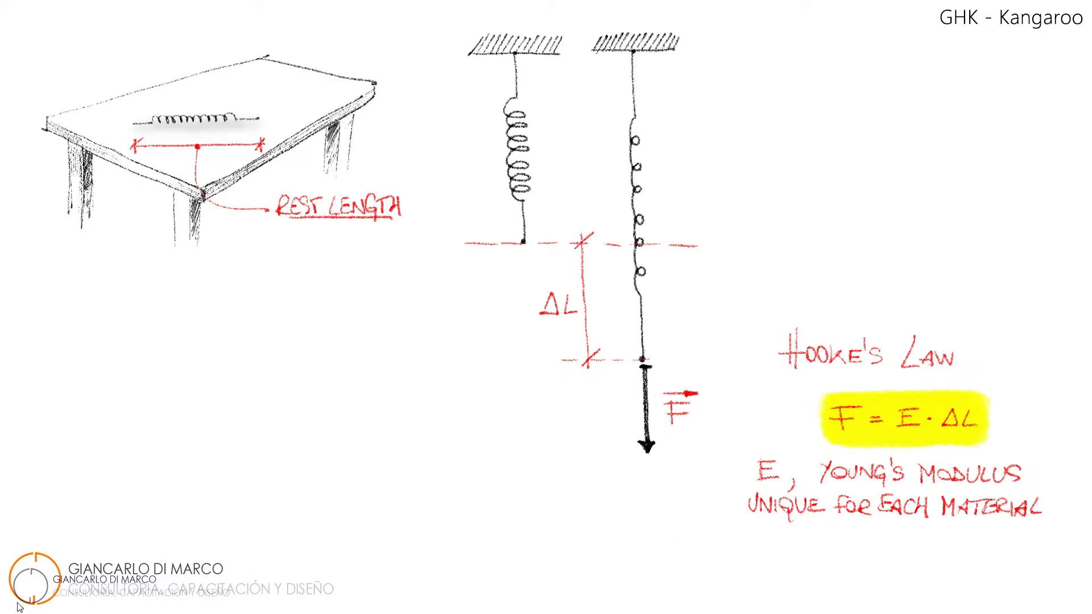
key("Left")
key("Right")
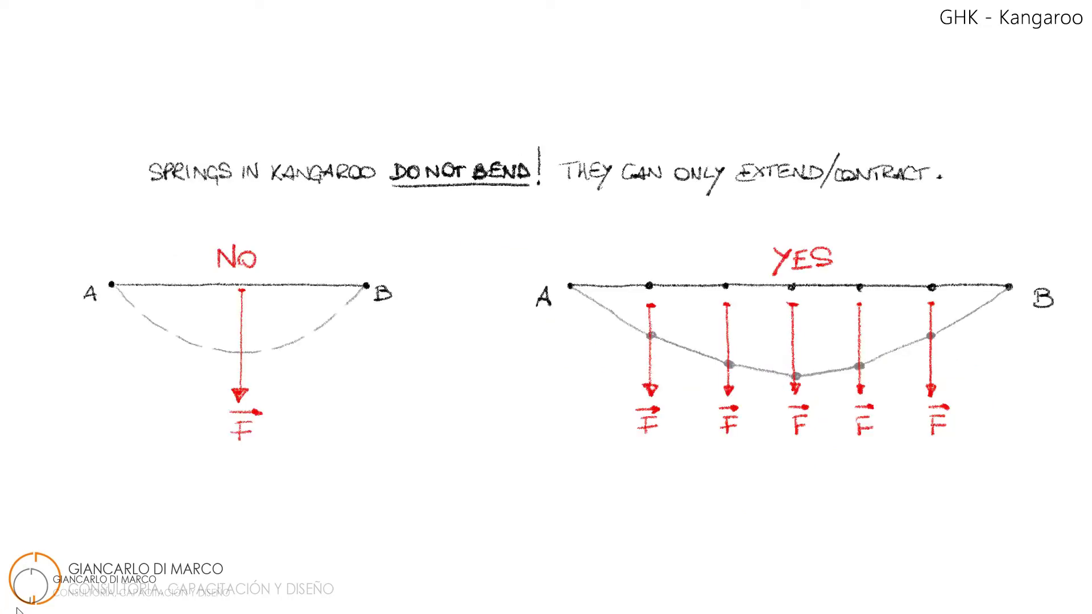
key("Left")
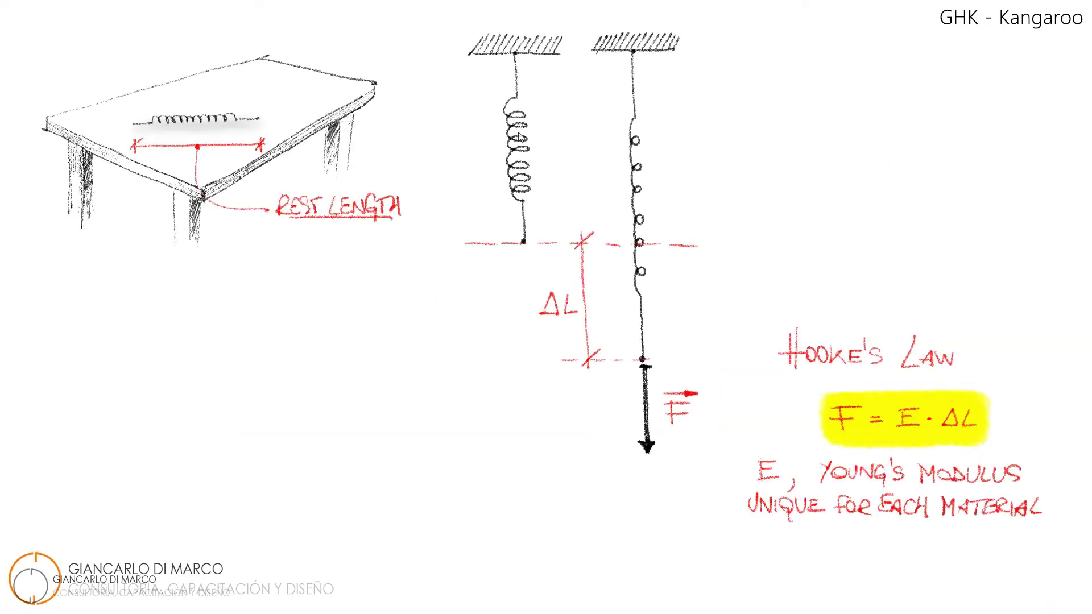
key("Right")
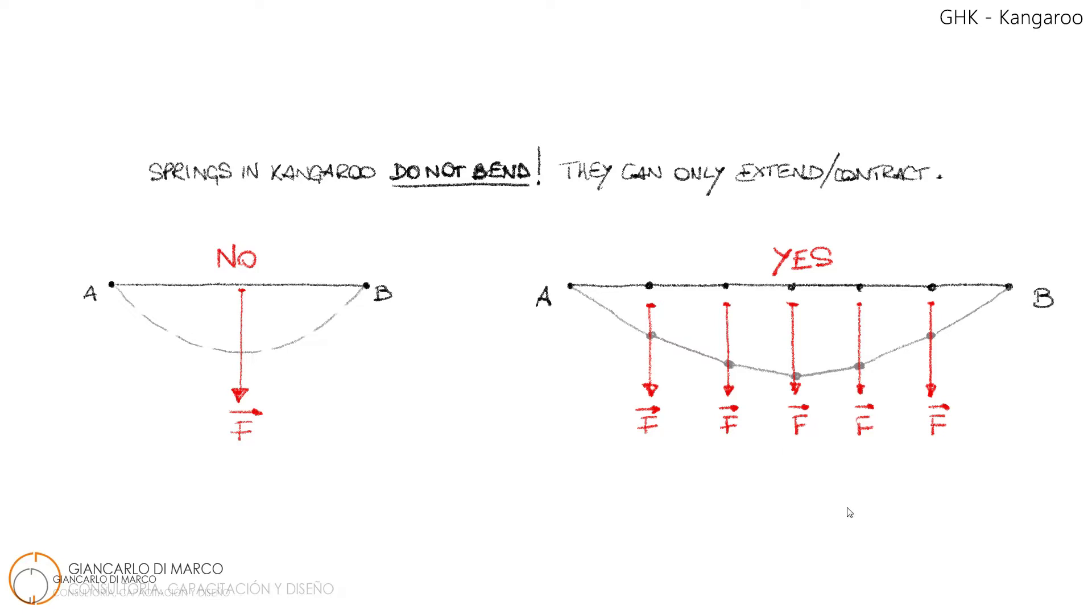
key("Left")
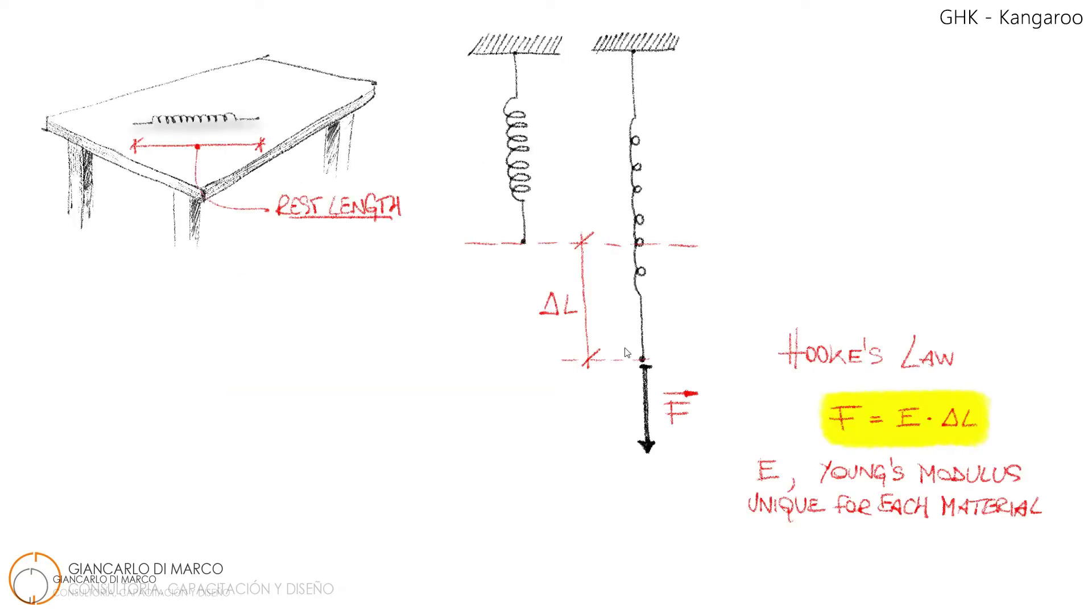
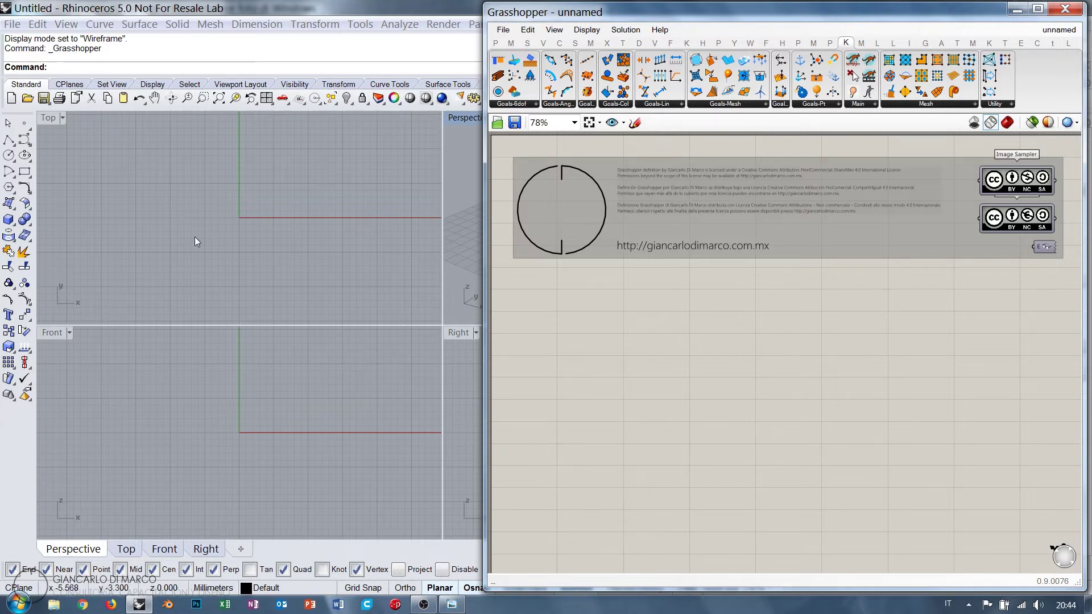
- Maximize Rhino's Front viewport and shift the origin toward its lower area
double_click(52, 332)
right_click_drag(310, 295, 120, 354)
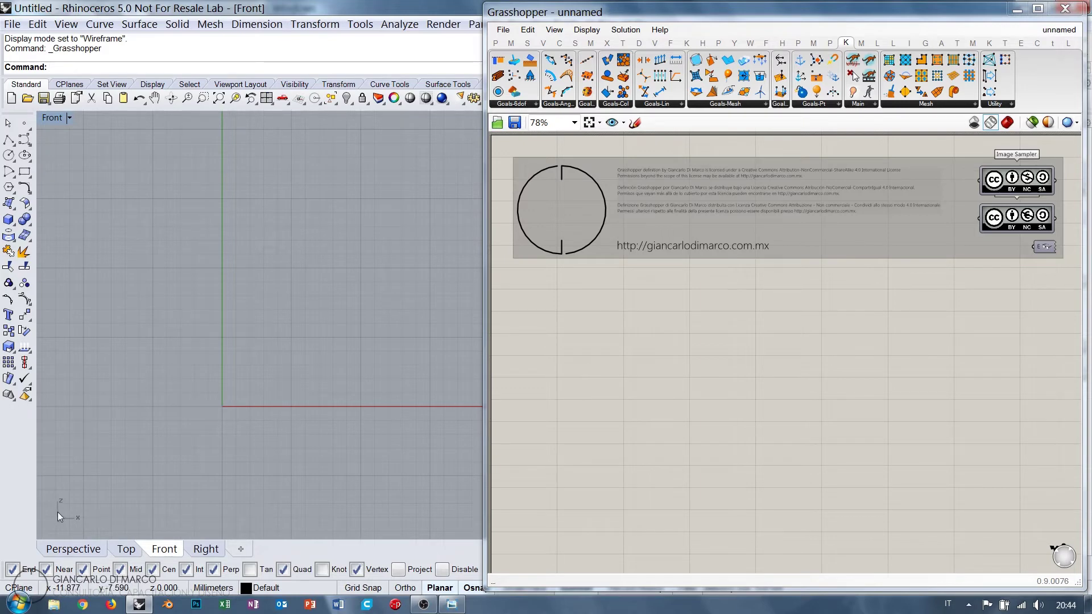
right_click_drag(223, 338, 183, 369)
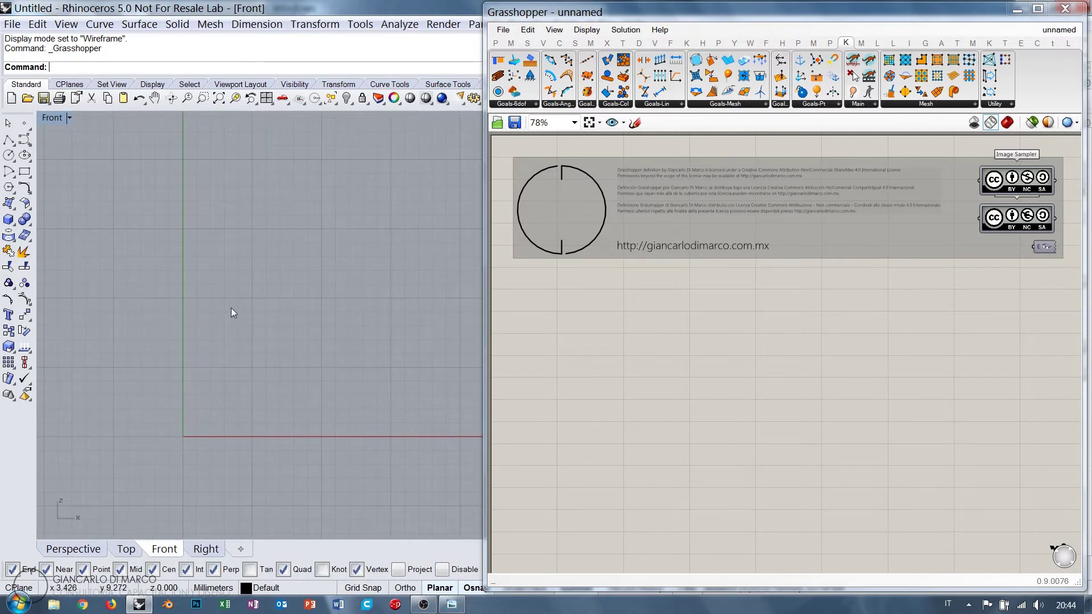
- Add a Point parameter to the canvas and set its single point in the Front viewport at about 2.6, 17.7
double_click(572, 316)
type("point")
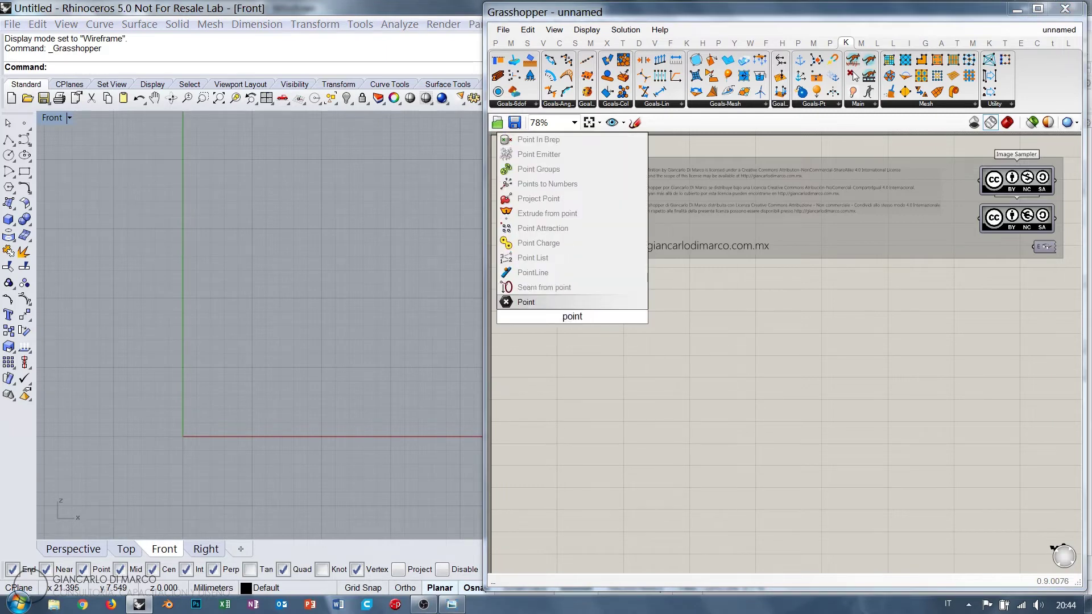
key("Return")
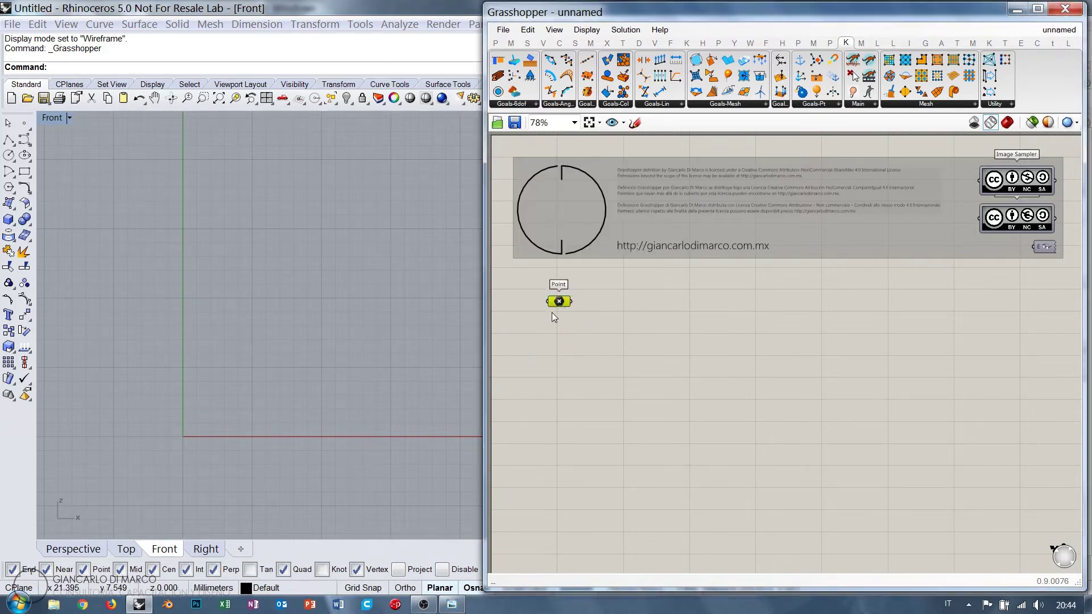
scroll(553, 314, "up", 5)
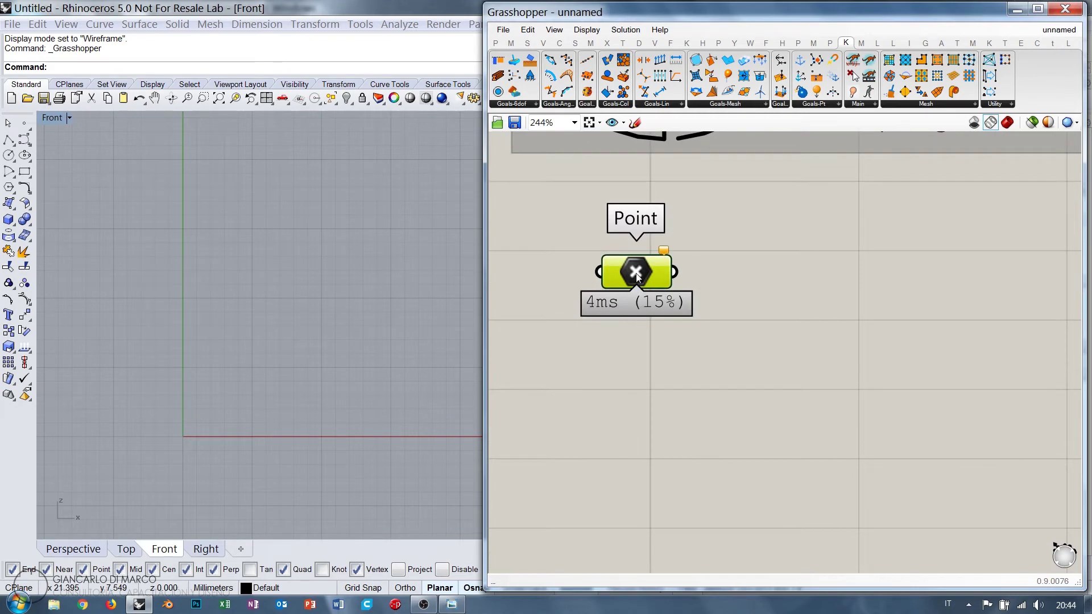
right_click(637, 275)
left_click(694, 467)
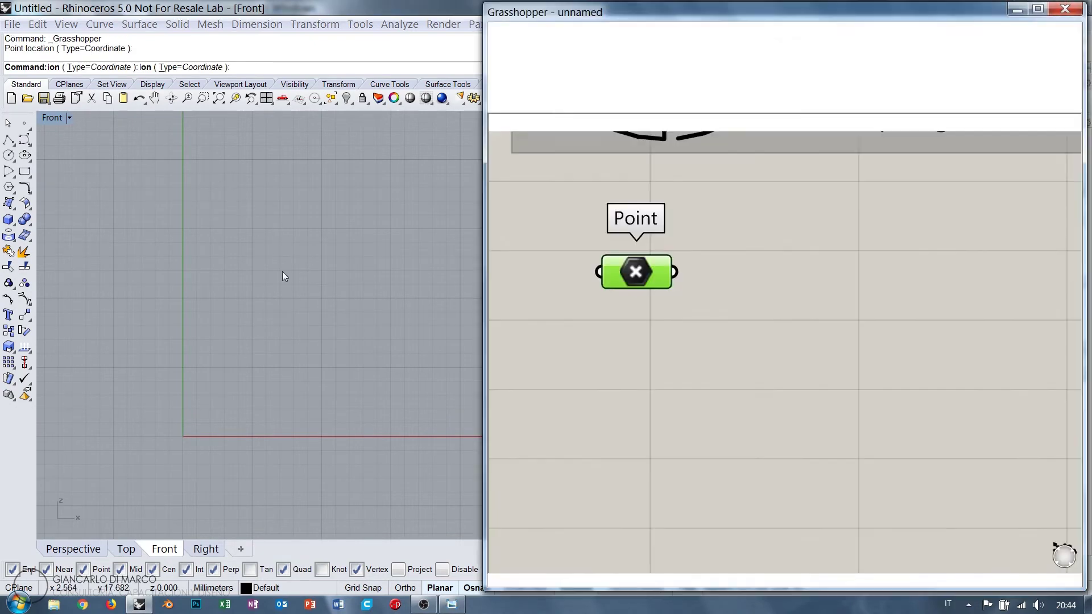
left_click(218, 191)
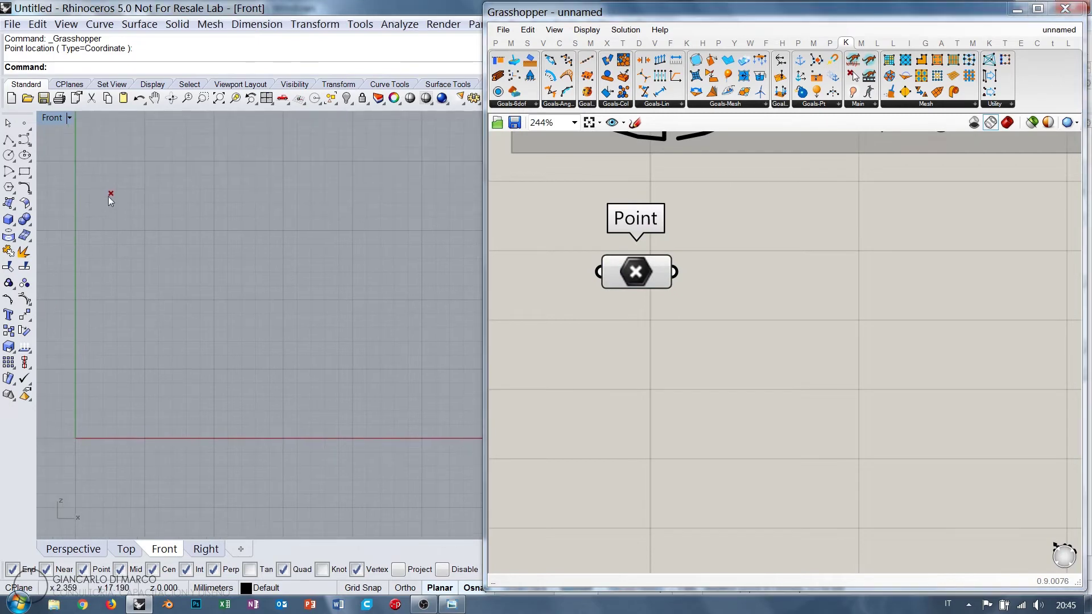
- Duplicate the Point parameter, set the copy's point at about 18.4, 14.1, and place the copy below the original
left_click_drag(638, 276, 795, 330)
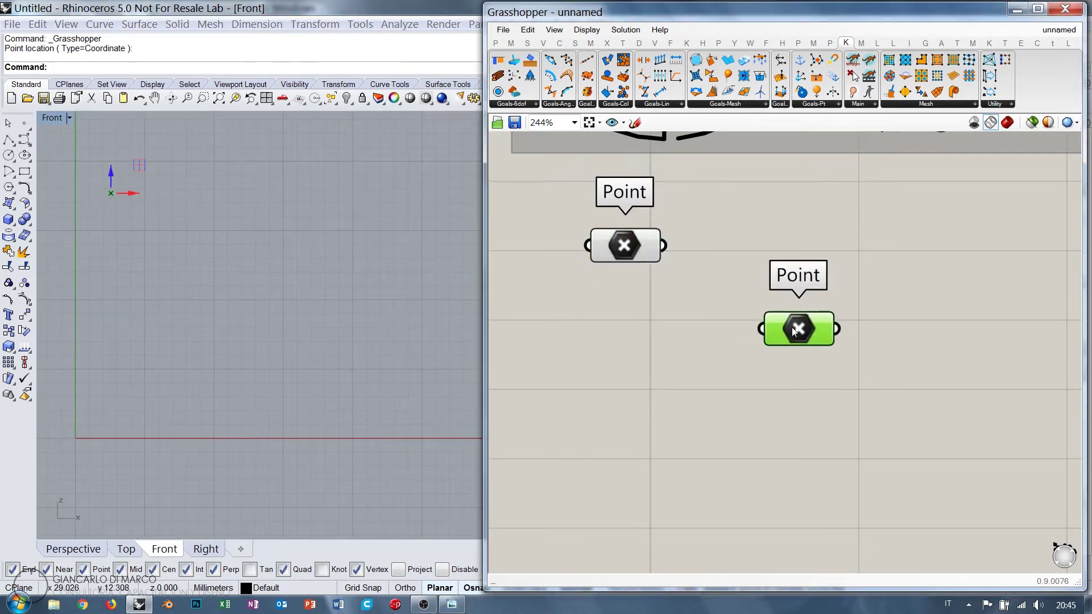
right_click(794, 327)
left_click(827, 485)
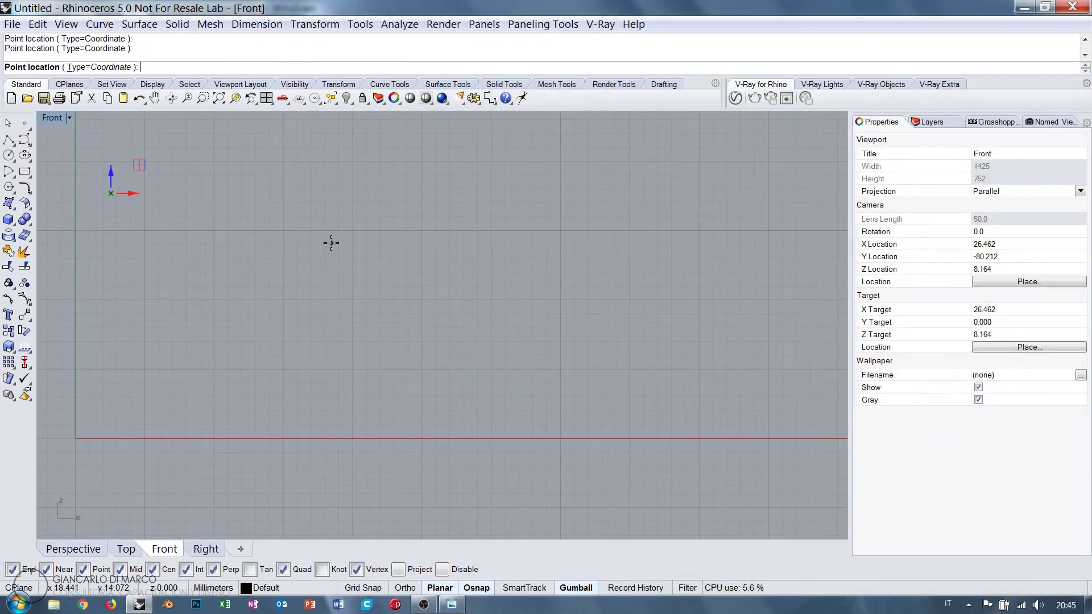
key("Return")
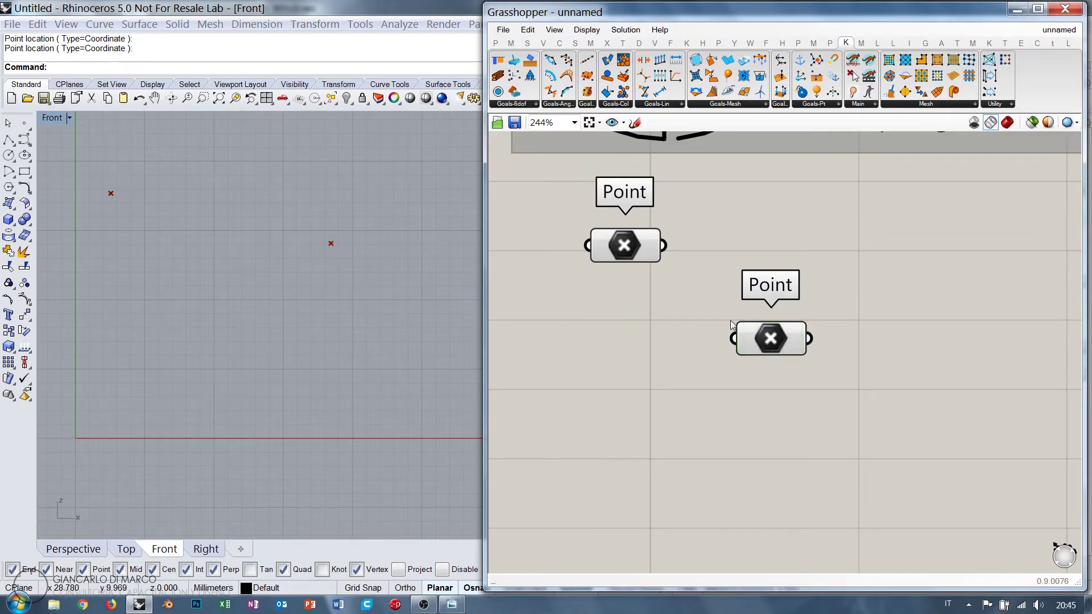
left_click_drag(734, 326, 592, 377)
- Add a Line component, connecting the upper Point to Start Point and the lower Point to End Point
left_click(745, 300)
double_click(745, 299)
type("li")
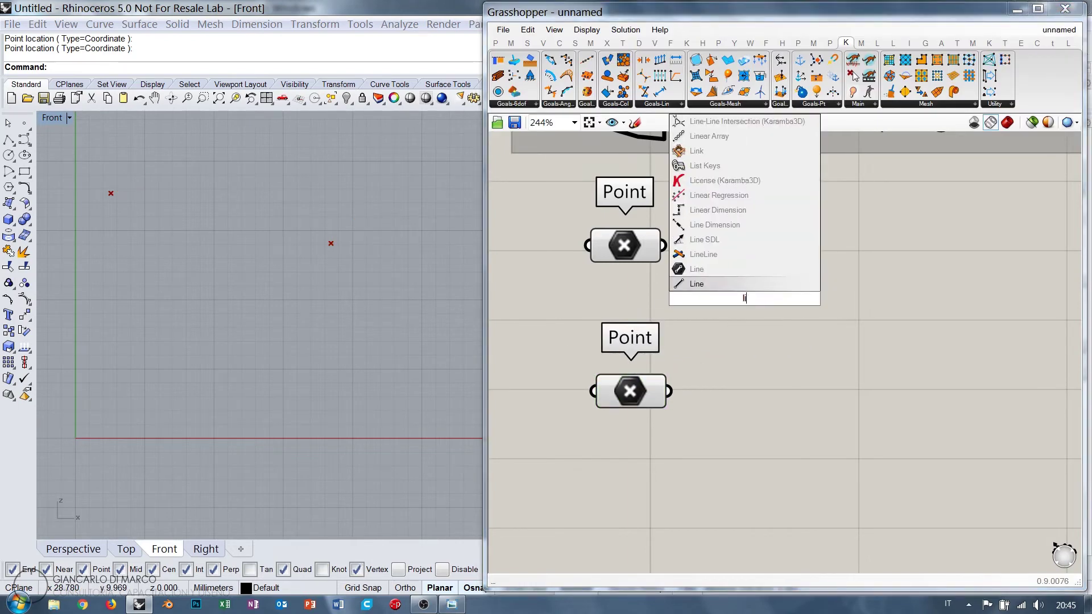
type("n")
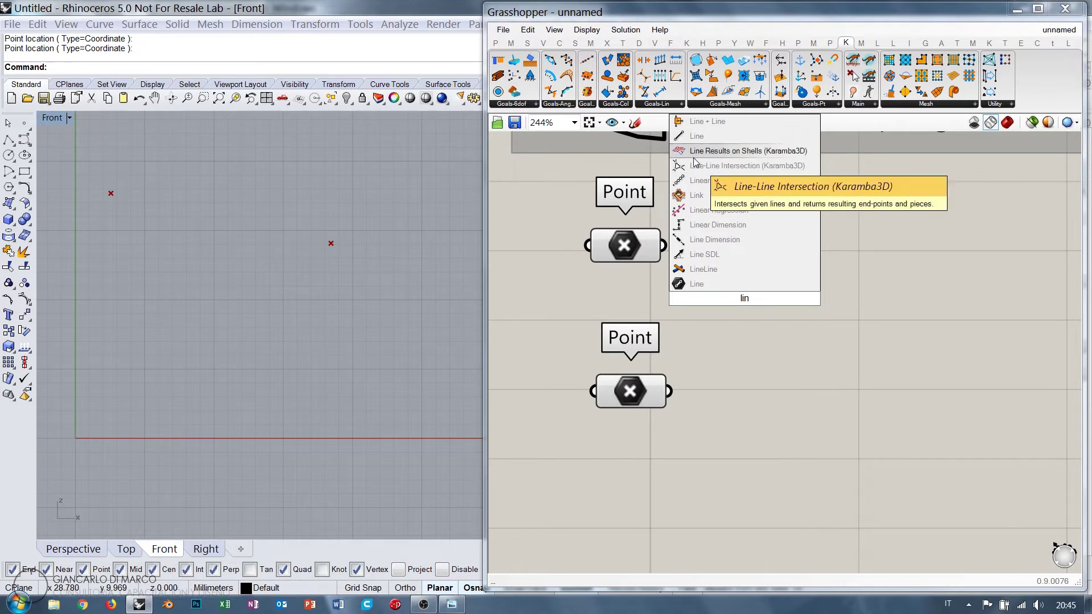
left_click(696, 136)
left_click_drag(664, 245, 665, 372)
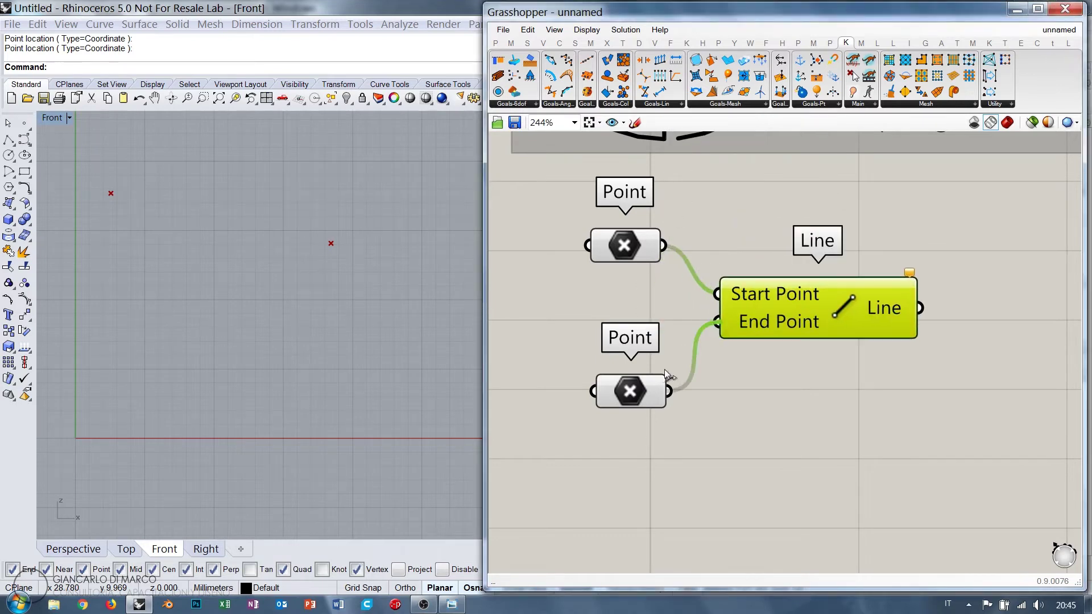
left_click(683, 375)
left_click_drag(762, 319, 756, 351)
left_click(289, 267)
scroll(336, 278, "up", 2)
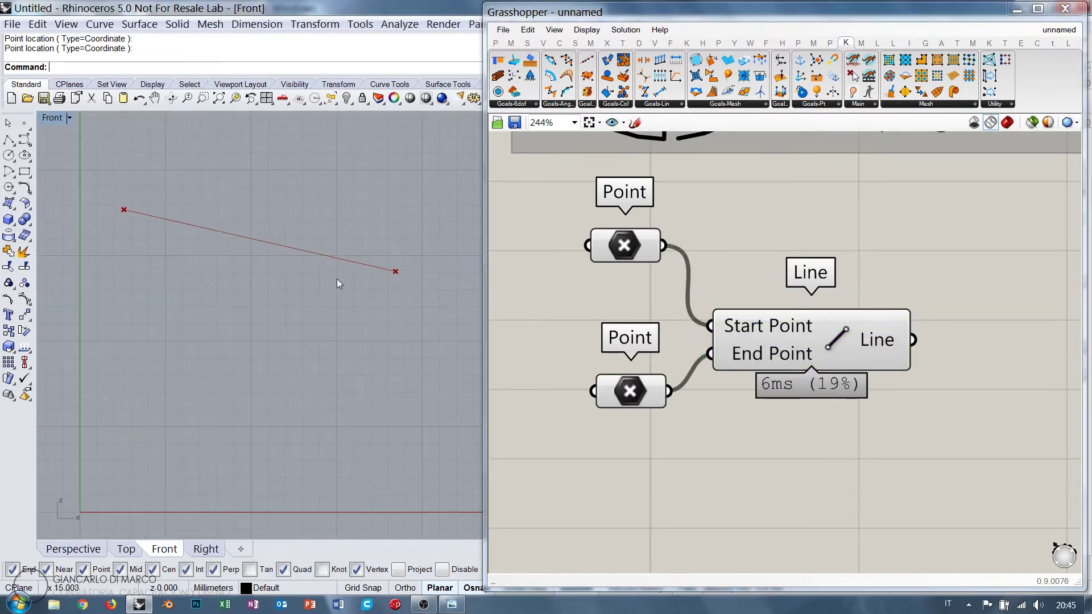
right_click_drag(337, 278, 315, 246)
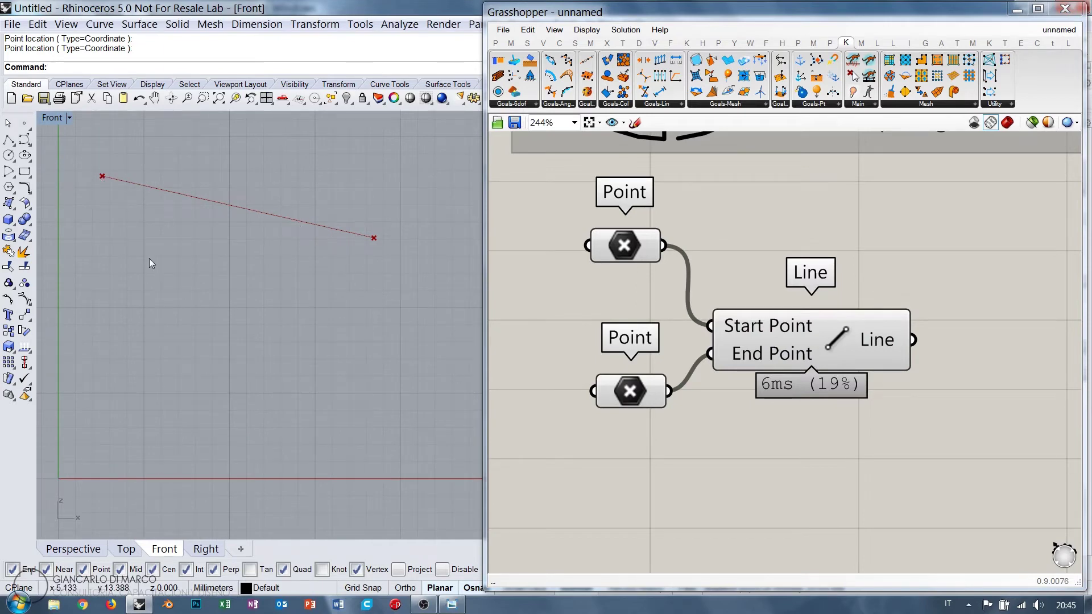
- Tidy the layout by aligning the lower Point under the upper one and centring Line between them
left_click_drag(823, 329, 814, 313)
left_click(819, 385)
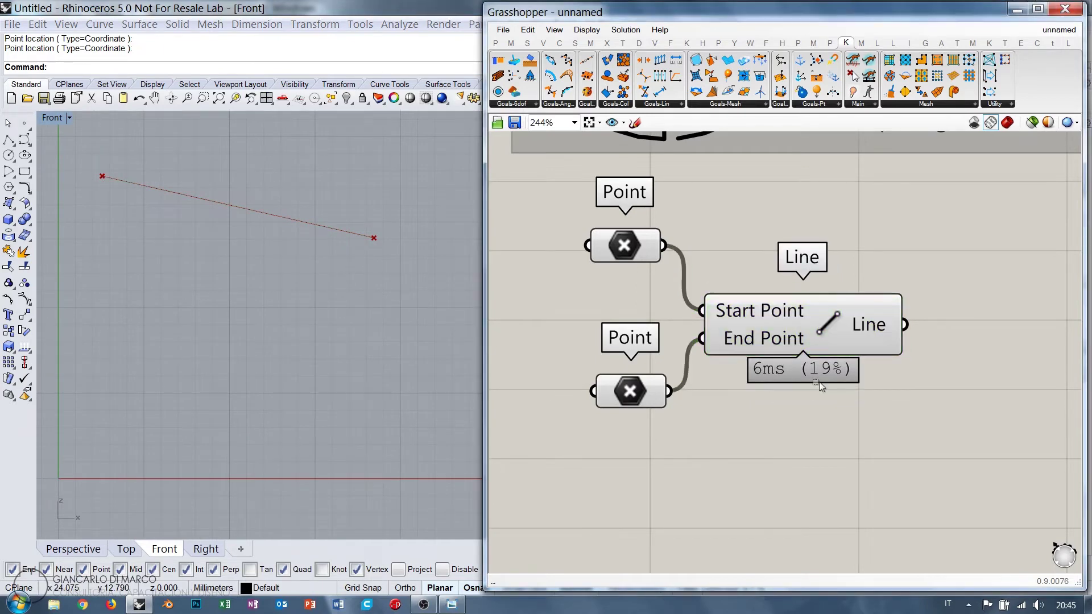
left_click_drag(646, 394, 640, 393)
left_click(697, 421)
left_click_drag(806, 315, 798, 314)
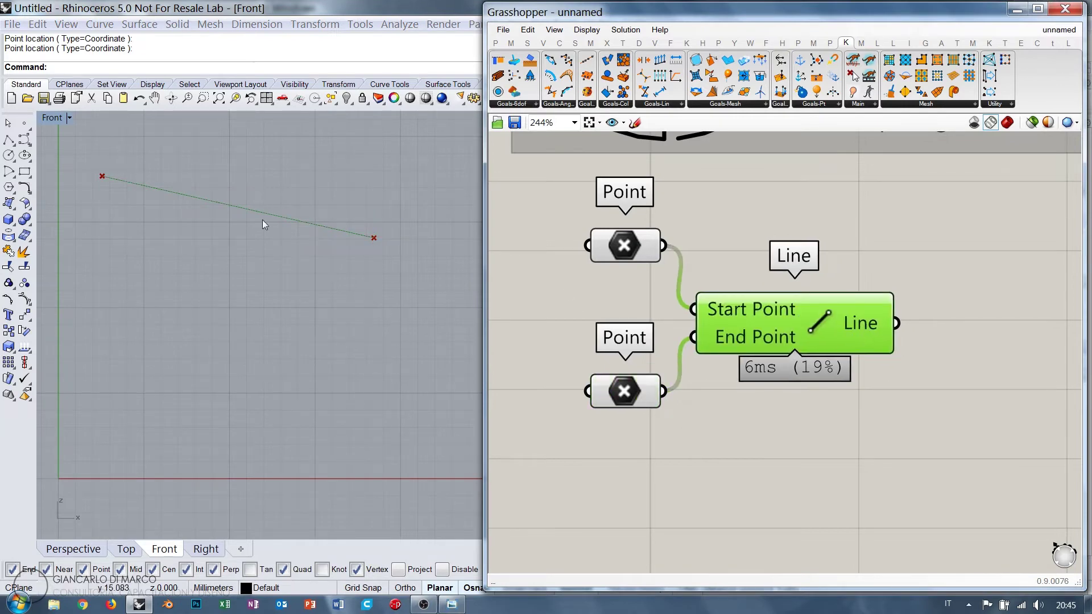
left_click(336, 251)
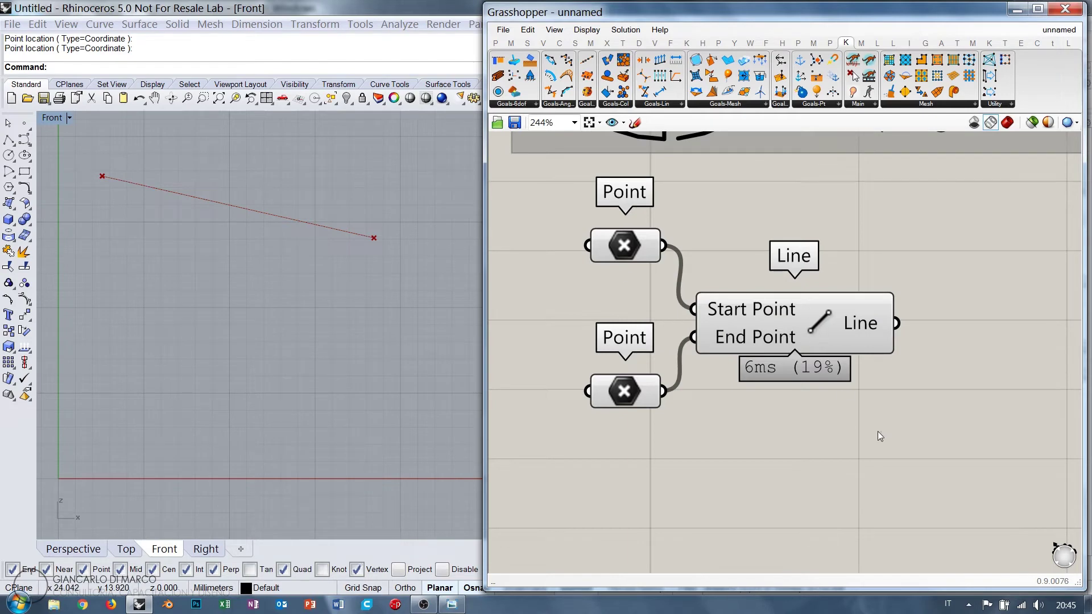
- Add a Shatter component beside Line and connect the Line output to its Curve input
right_click_drag(861, 388, 751, 383)
left_click(705, 312)
left_click(730, 412)
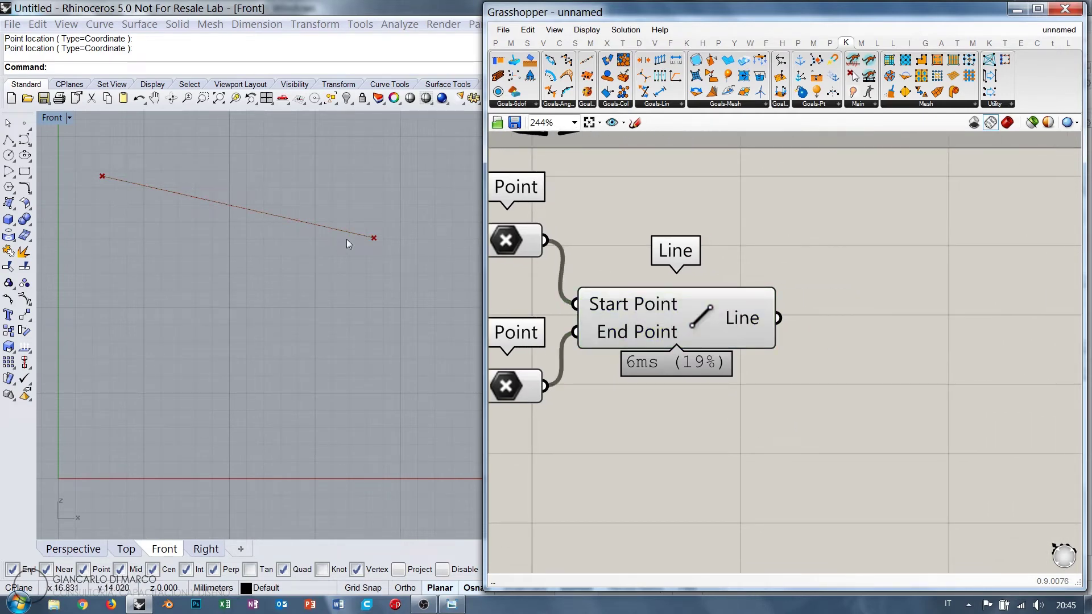
double_click(892, 370)
type("shatt")
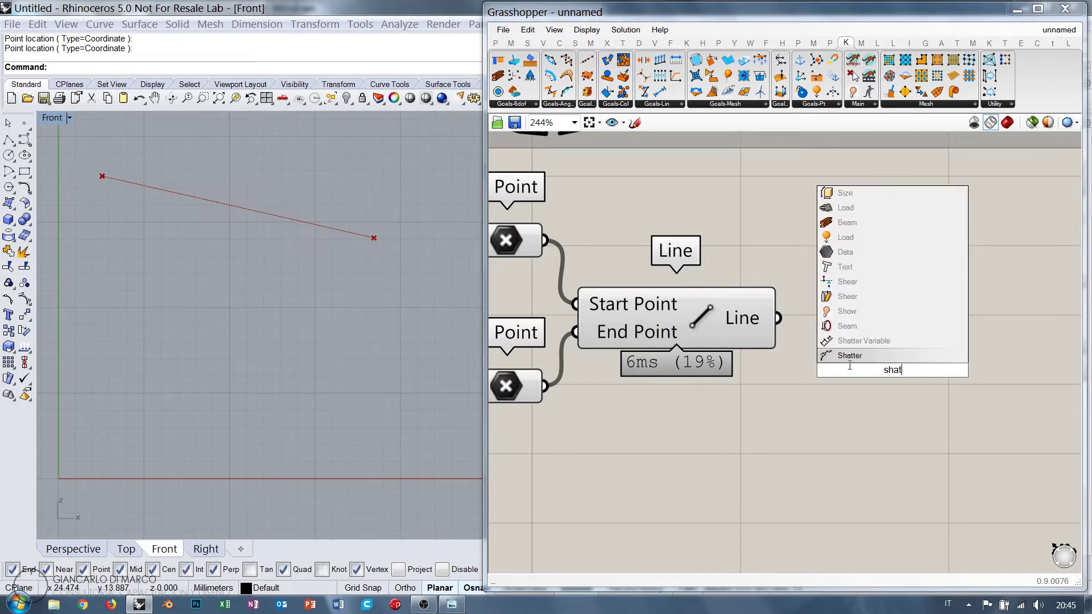
key("Return")
left_click_drag(849, 378, 824, 321)
left_click_drag(658, 262, 711, 310)
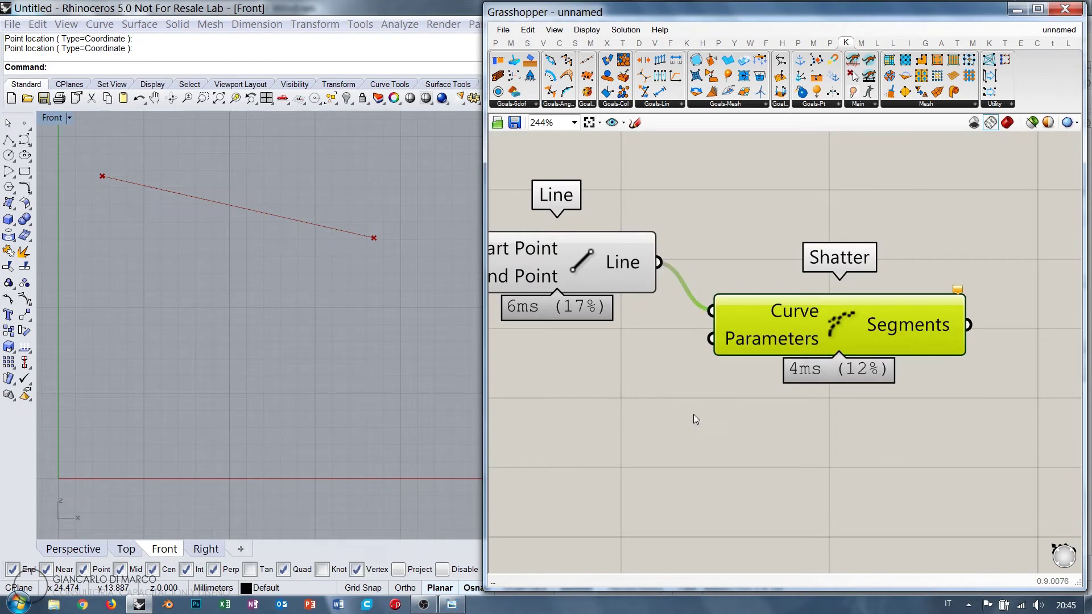
left_click(694, 414)
- Move Shatter farther away from the Line component to leave room between them
left_click_drag(784, 332, 830, 327)
right_click_drag(781, 391, 822, 353)
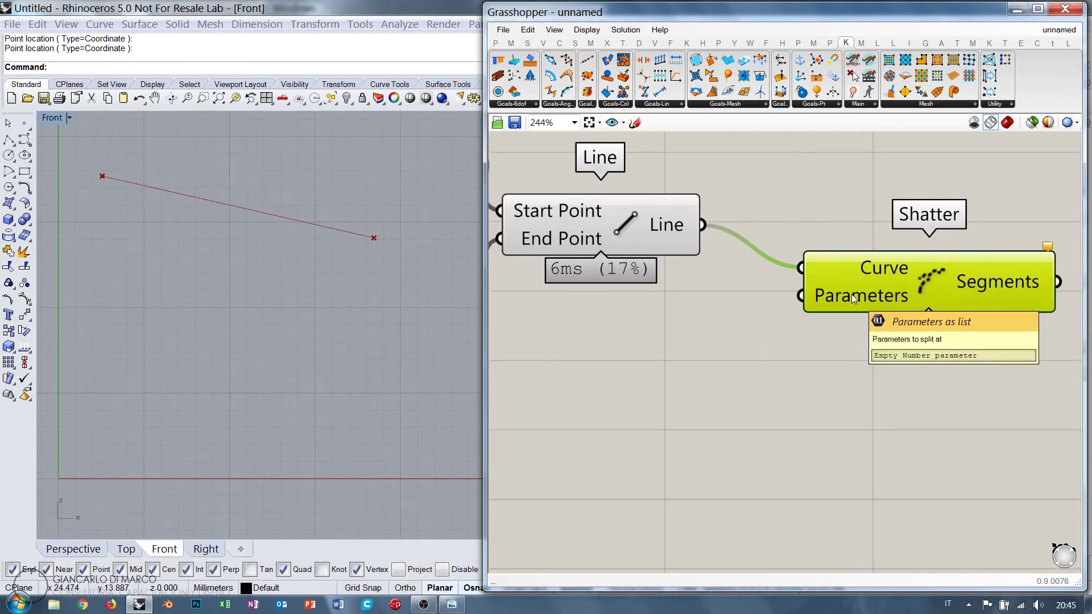
left_click_drag(858, 285, 844, 298)
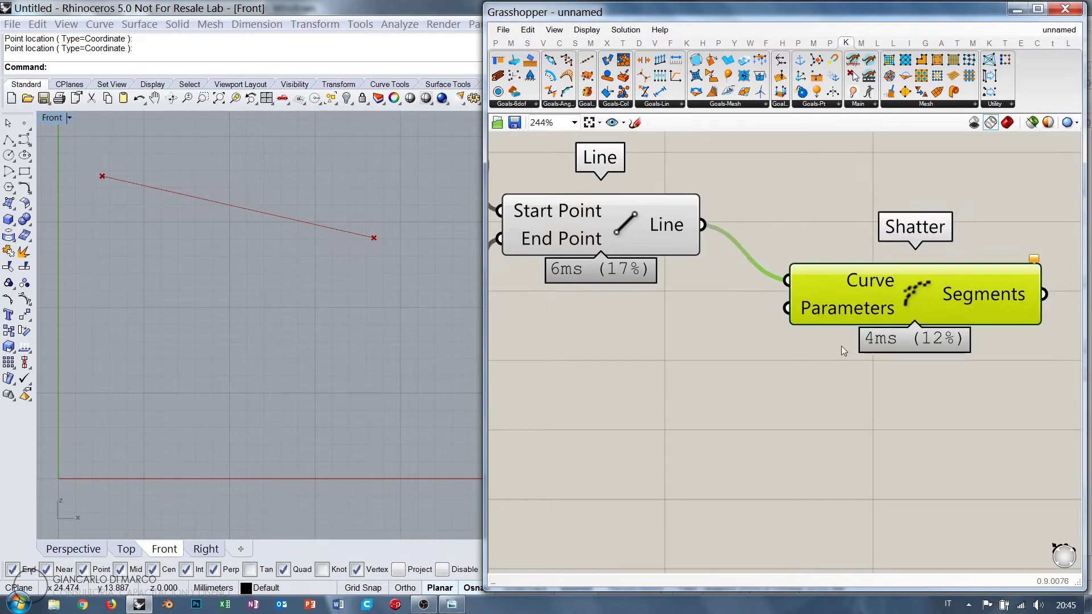
left_click(812, 345)
right_click_drag(785, 370, 817, 376)
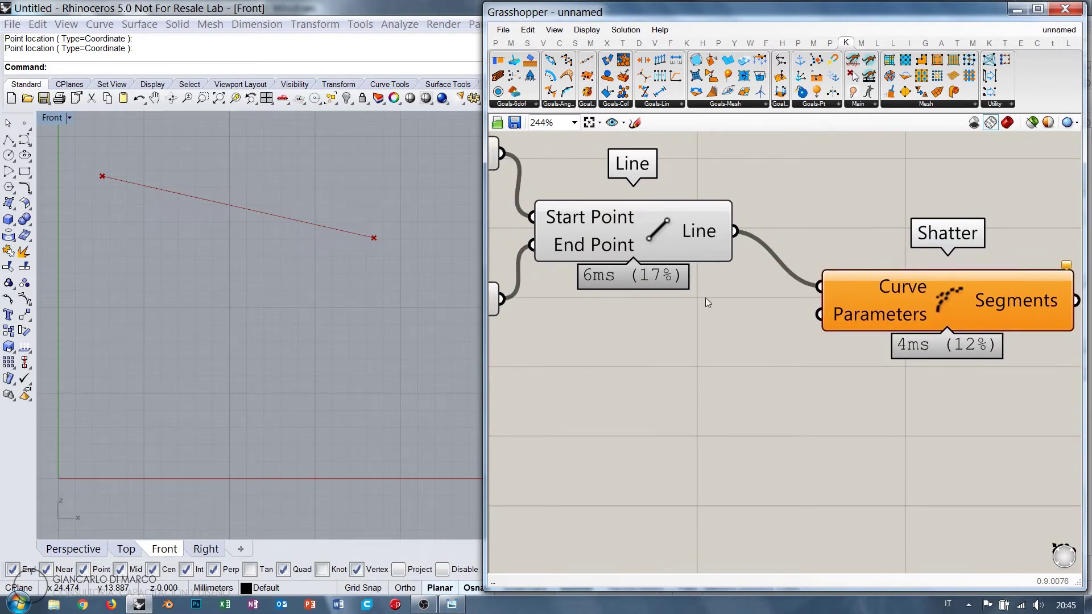
right_click_drag(706, 298, 735, 279)
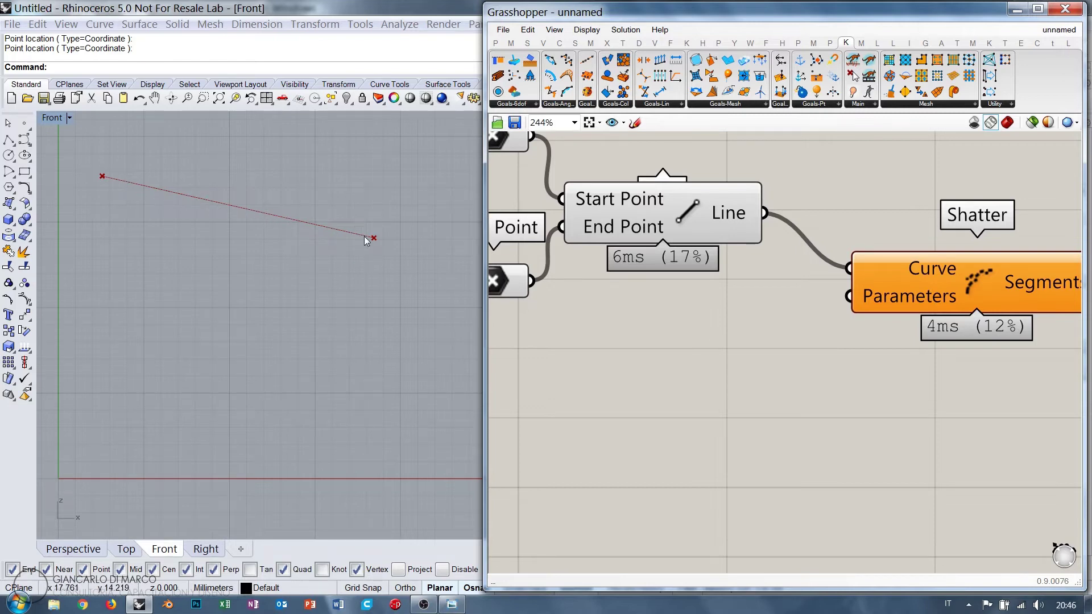
- Add a Range component below Line, connect its output to Shatter's Parameters input, and adjust the spacing of both components
double_click(663, 403)
type("range")
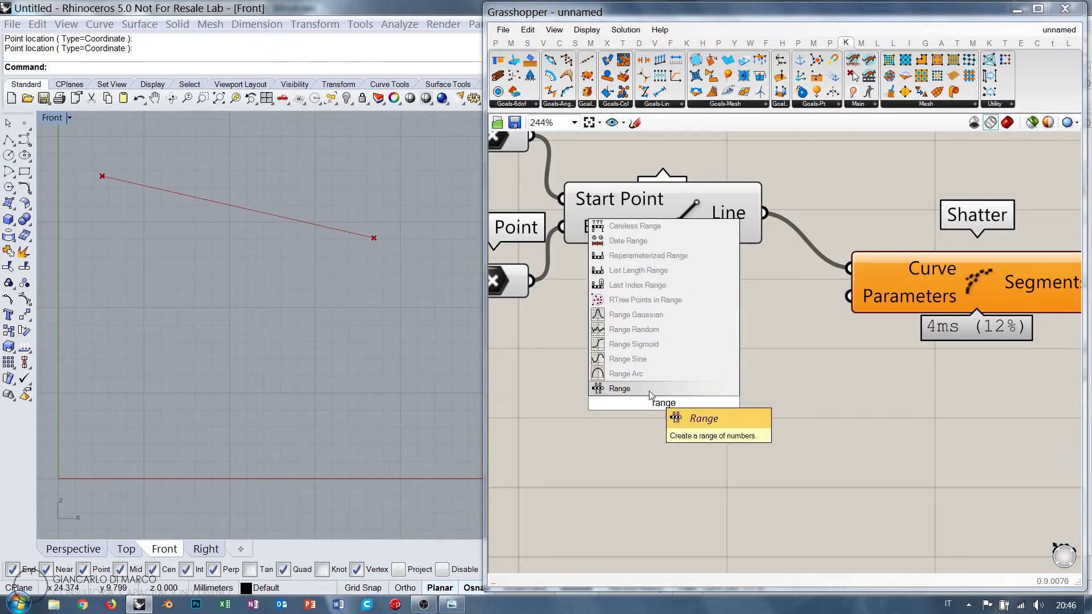
left_click(650, 390)
left_click_drag(651, 396, 659, 385)
left_click_drag(771, 390, 848, 296)
left_click(854, 415)
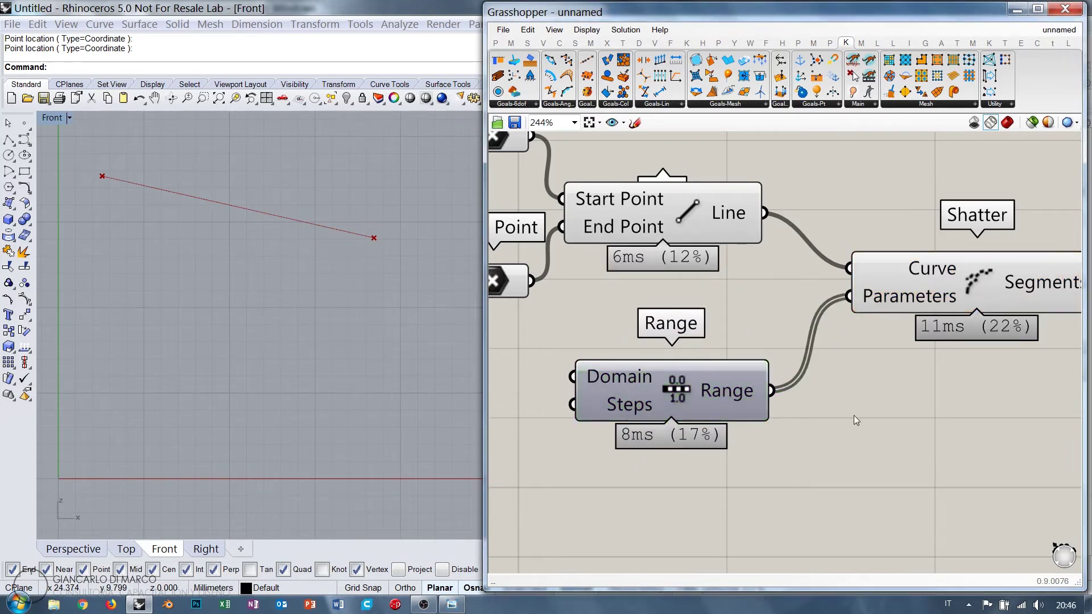
left_click_drag(728, 403, 715, 402)
left_click(807, 402)
scroll(807, 402, "down", 3)
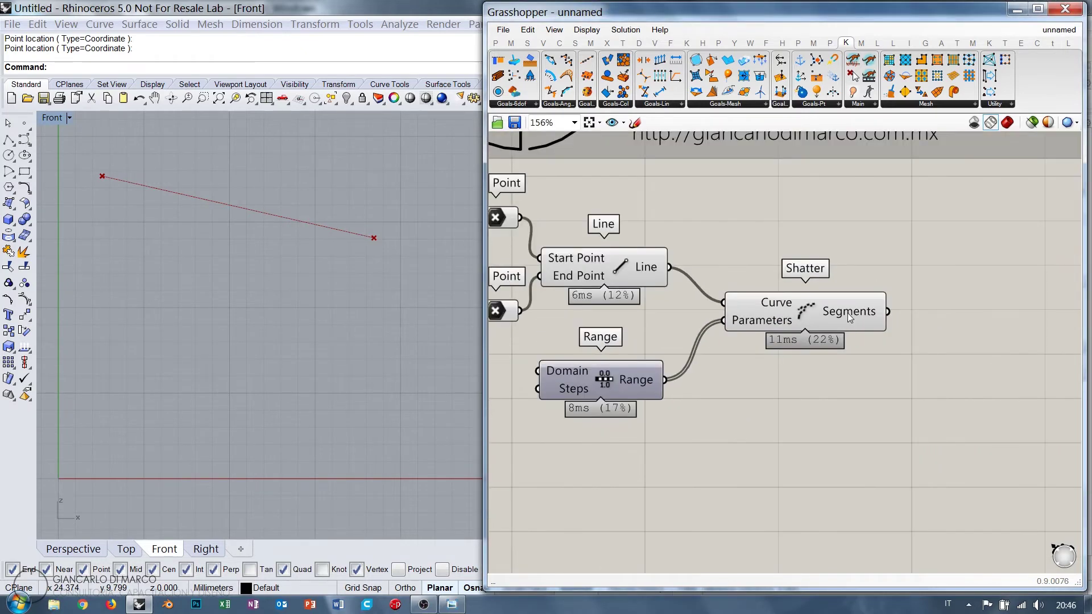
mouse_move(847, 312)
left_click_drag(796, 312, 791, 325)
left_click(740, 364)
- Add a number slider with value 2 and maximum 20, and connect it to the Range's Steps input
right_click_drag(638, 371, 809, 349)
mouse_move(653, 369)
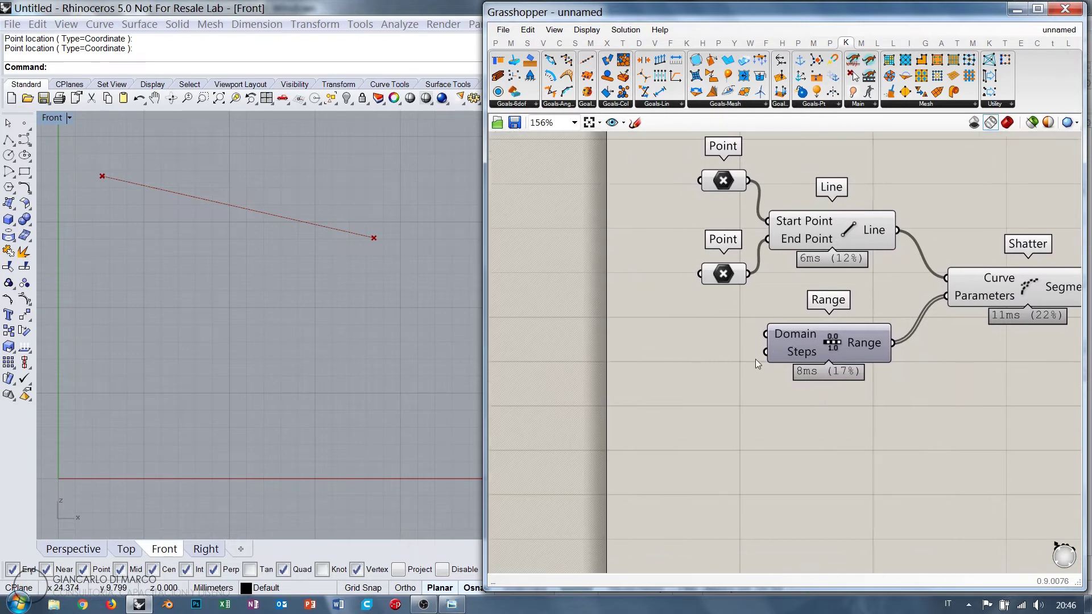
double_click(674, 378)
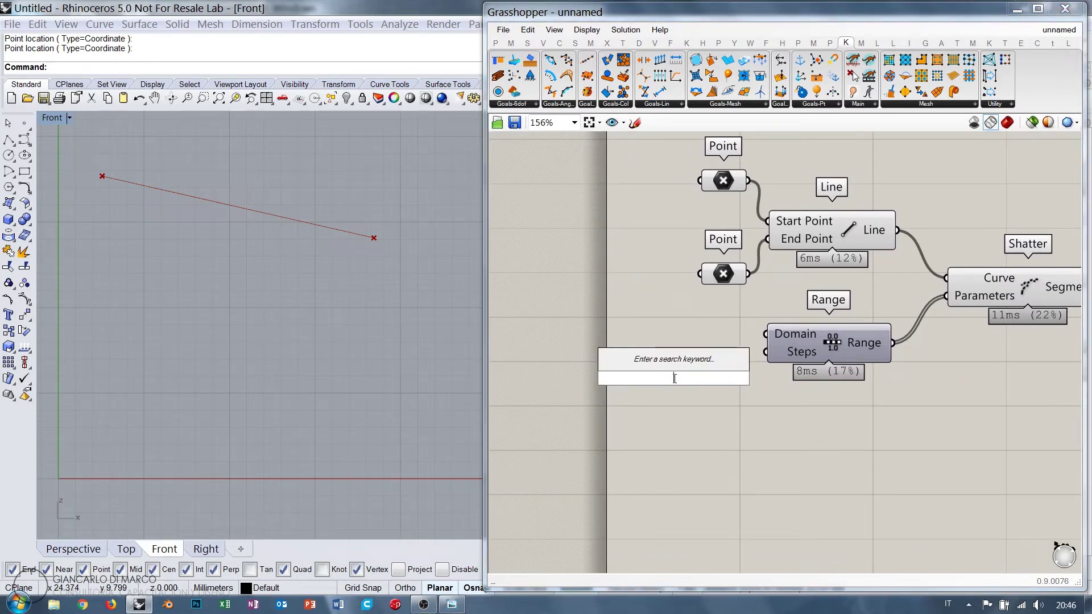
type("0<2<10")
key("Return")
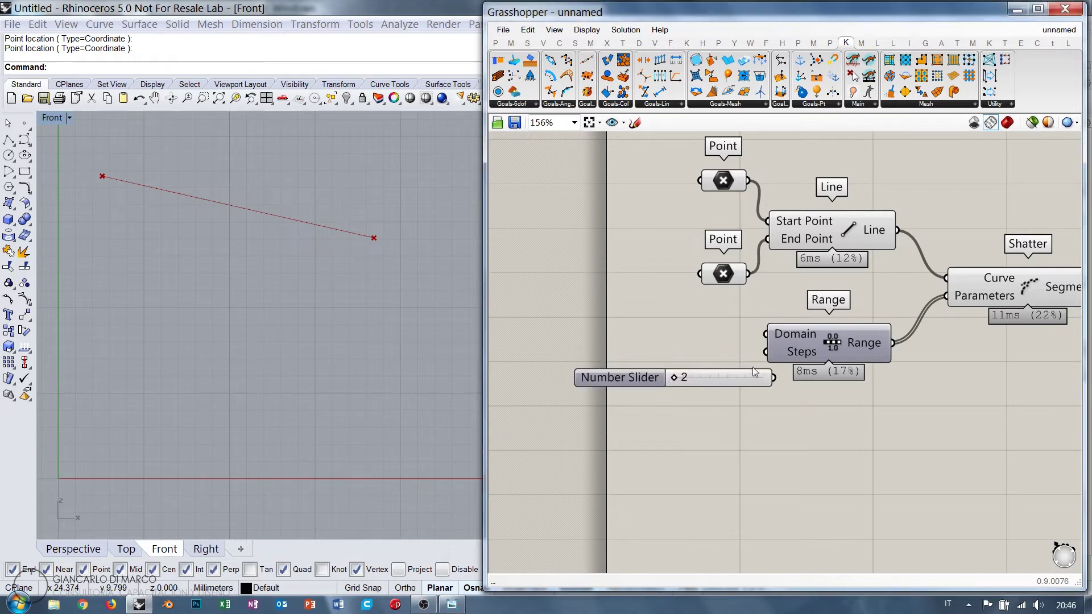
left_click_drag(767, 369, 724, 360)
left_click(756, 394)
right_click_drag(757, 394, 627, 393)
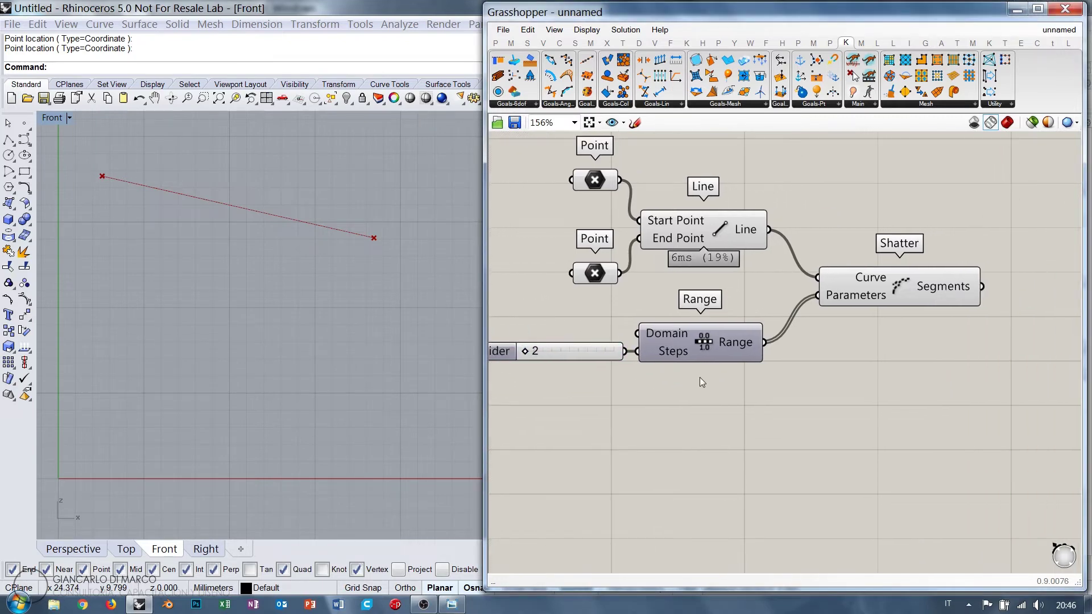
- Try the steps slider at 20 while inspecting Shatter's Segments output, and set the slider to 10
mouse_move(944, 289)
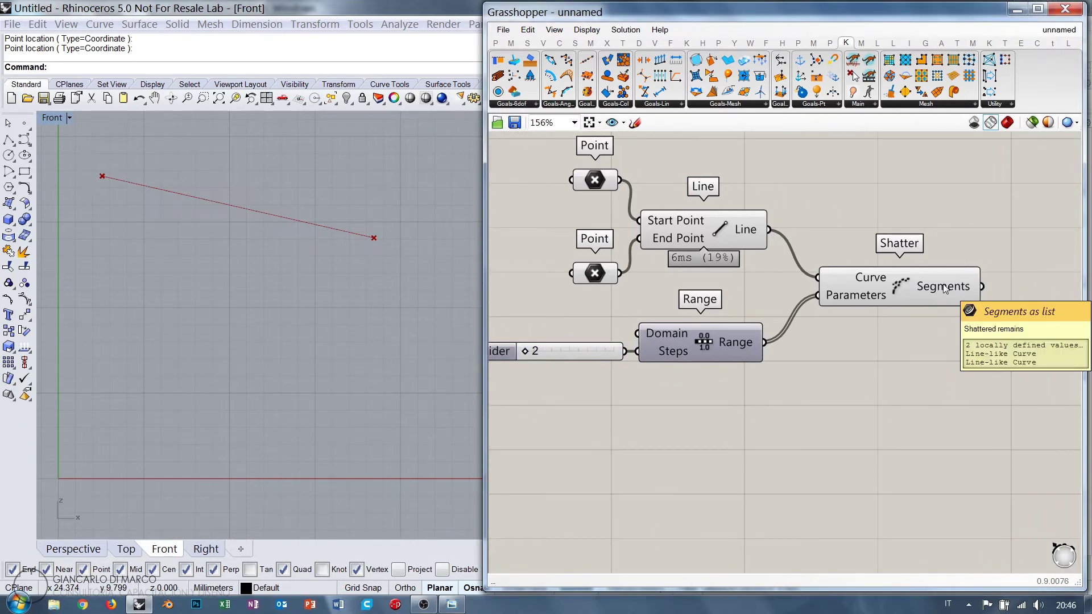
left_click_drag(524, 350, 614, 352)
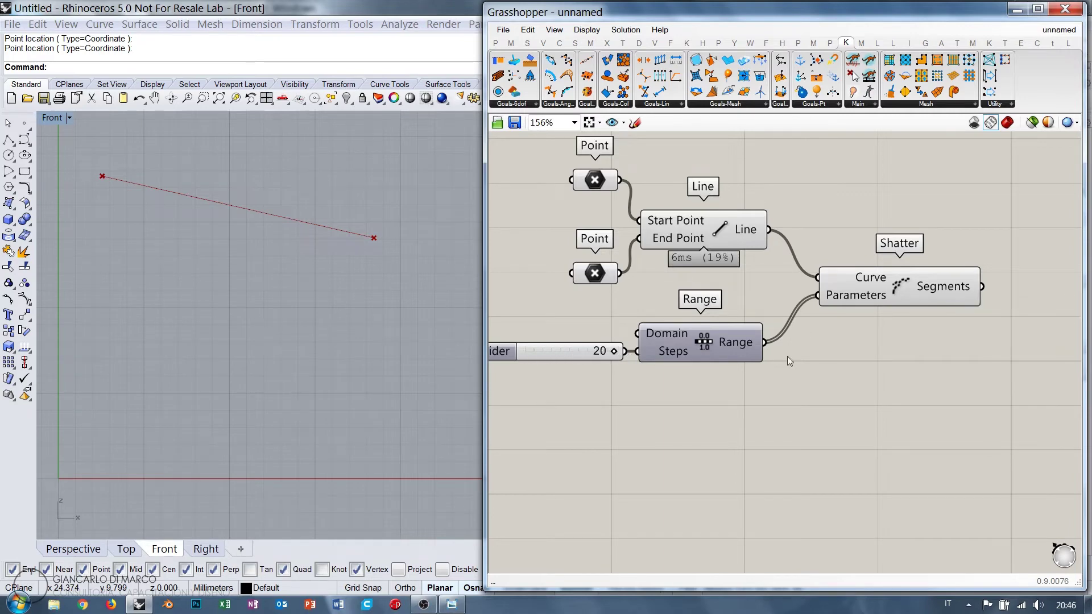
mouse_move(937, 290)
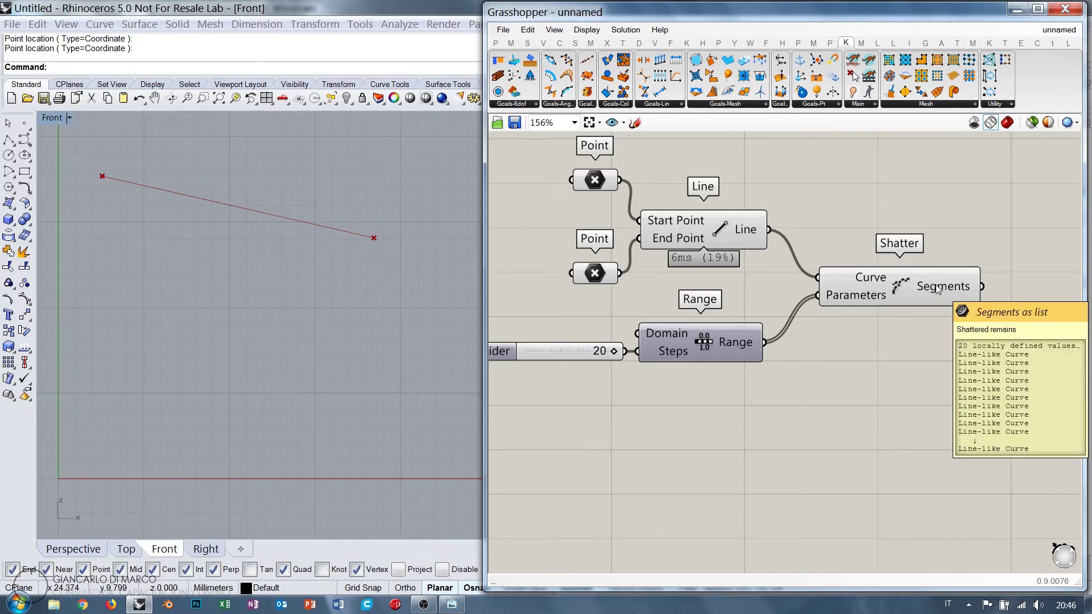
left_click_drag(611, 352, 561, 357)
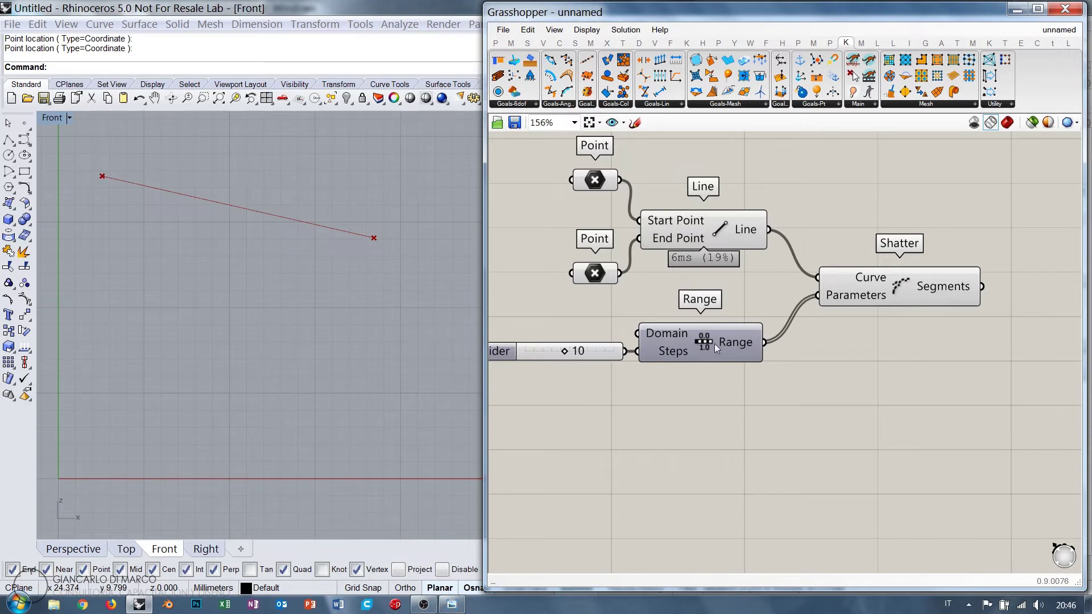
- Move Range and its slider slightly up and closer to the Shatter component
left_click_drag(715, 343, 734, 329)
left_click_drag(594, 351, 614, 337)
left_click(698, 368)
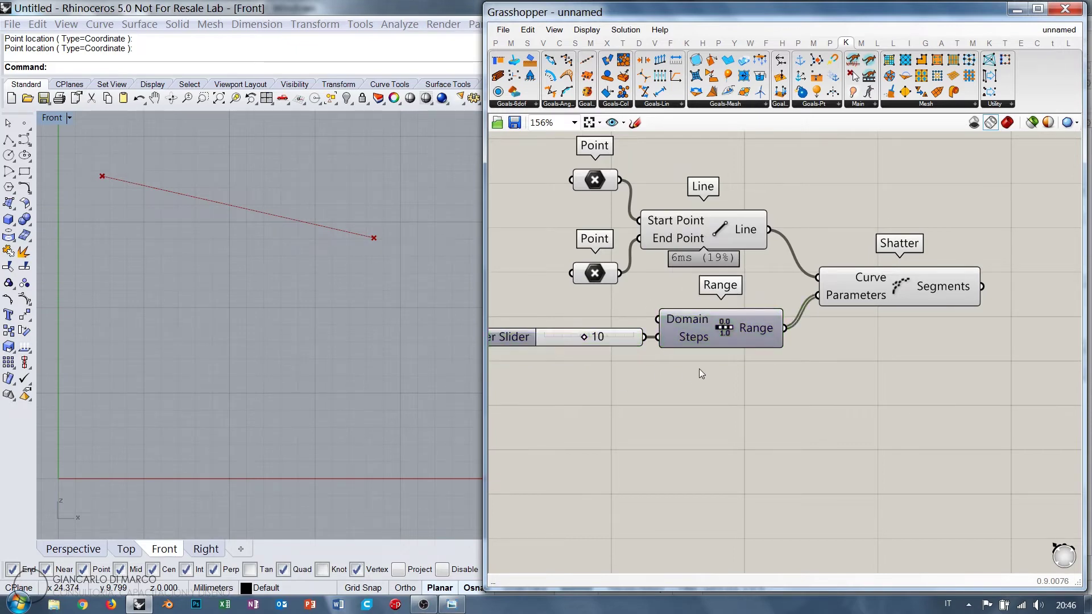
- Widen the Grasshopper window over the Rhino viewport to gain canvas space beside Shatter's Segments output
right_click_drag(701, 372, 561, 402)
left_click(591, 261)
left_click(694, 284)
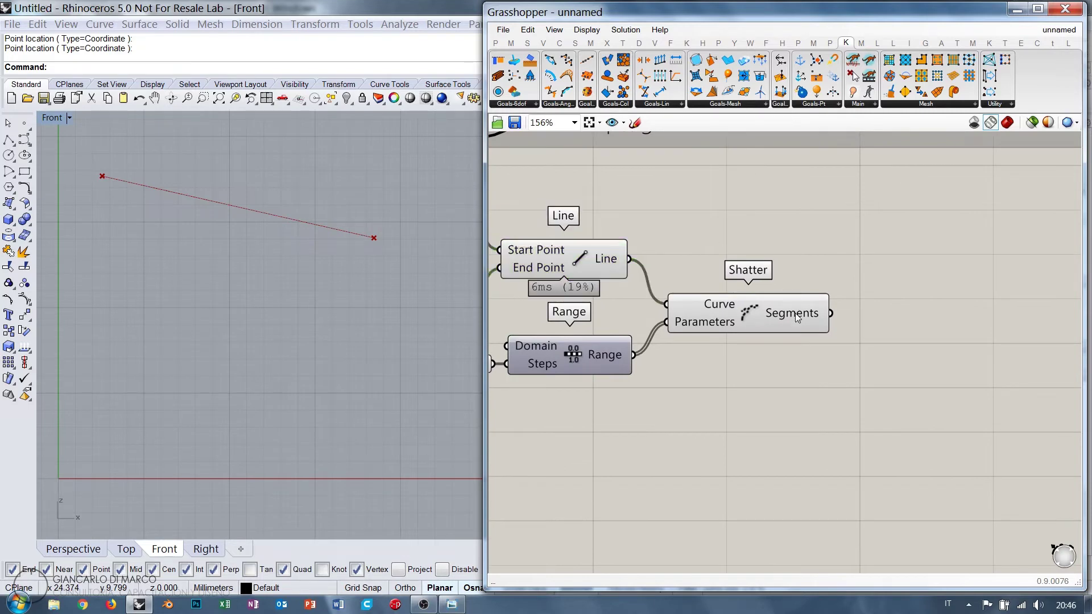
mouse_move(798, 317)
left_click_drag(484, 171, 421, 171)
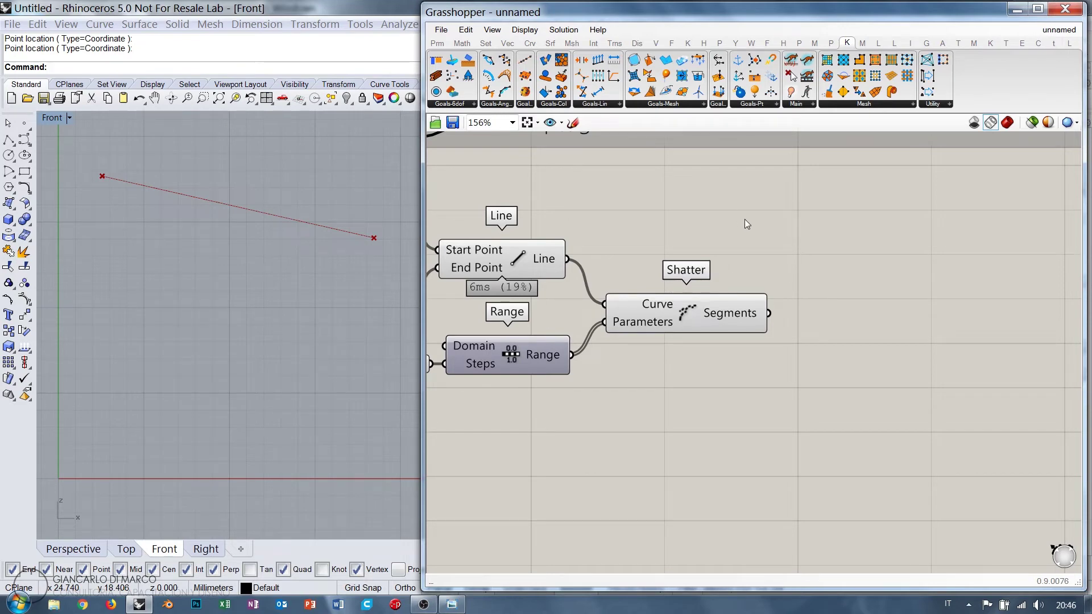
- Add a Kangaroo2 Length(Line) goal component and place it beyond Shatter's output, slightly lower than Shatter
left_click(605, 106)
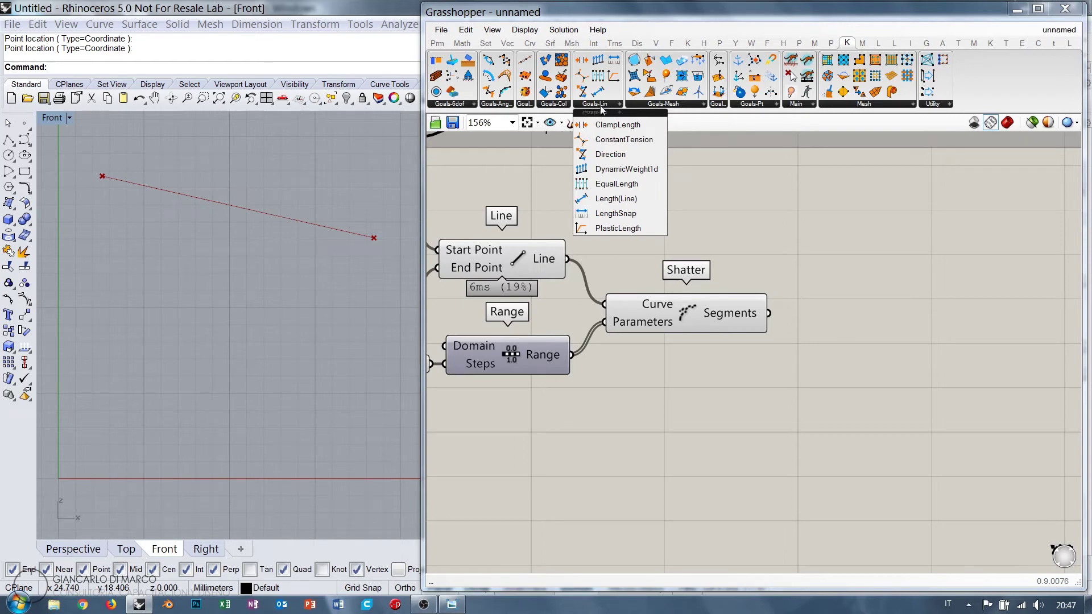
left_click(604, 198)
left_click(860, 375)
scroll(833, 305, "up", 3)
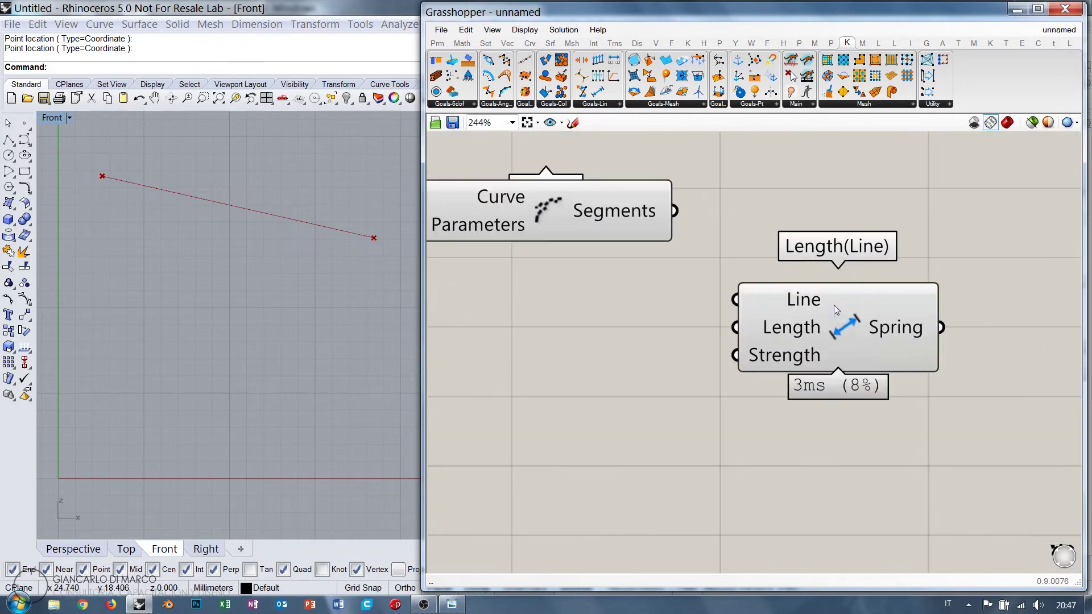
left_click_drag(834, 304, 897, 291)
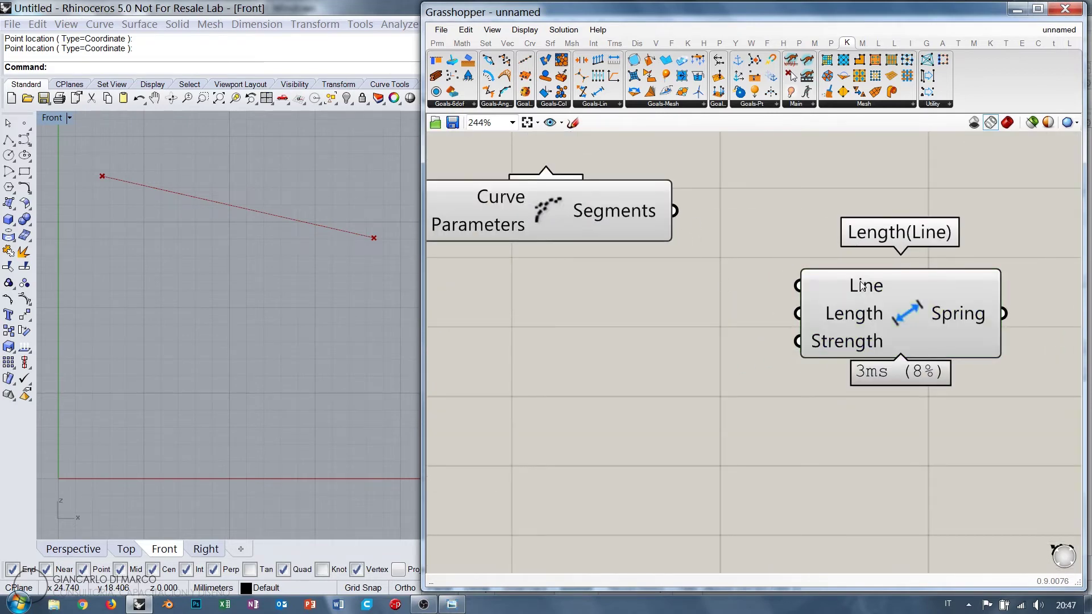
- Connect Shatter's Segments output to the Line input of Length(Line), level the two components, and inspect the Length and Strength inputs
left_click_drag(674, 211, 797, 286)
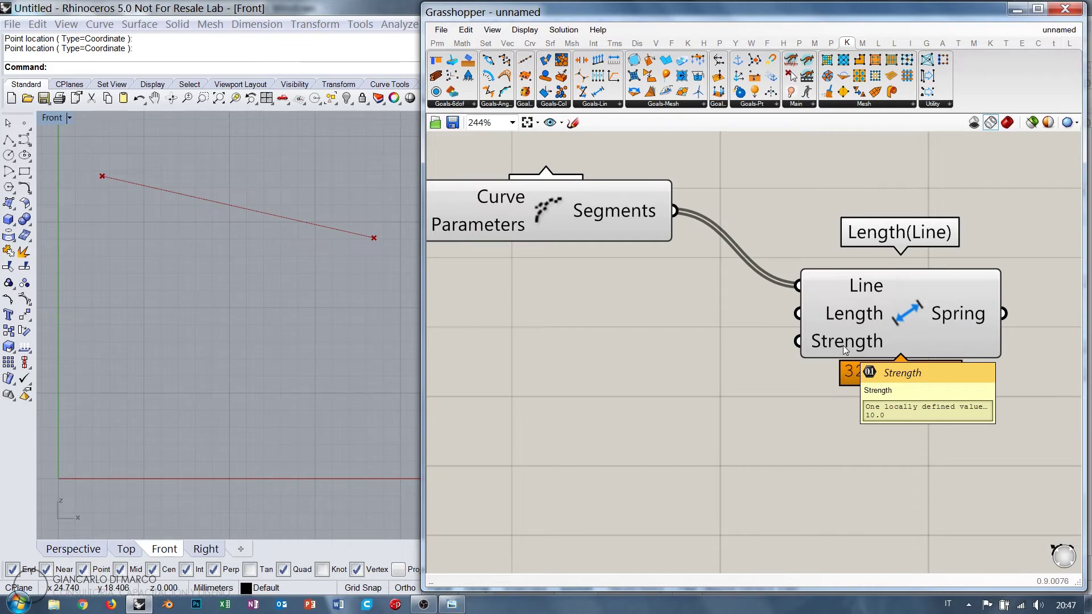
left_click_drag(899, 326, 908, 251)
right_click_drag(867, 244, 844, 290)
mouse_move(842, 288)
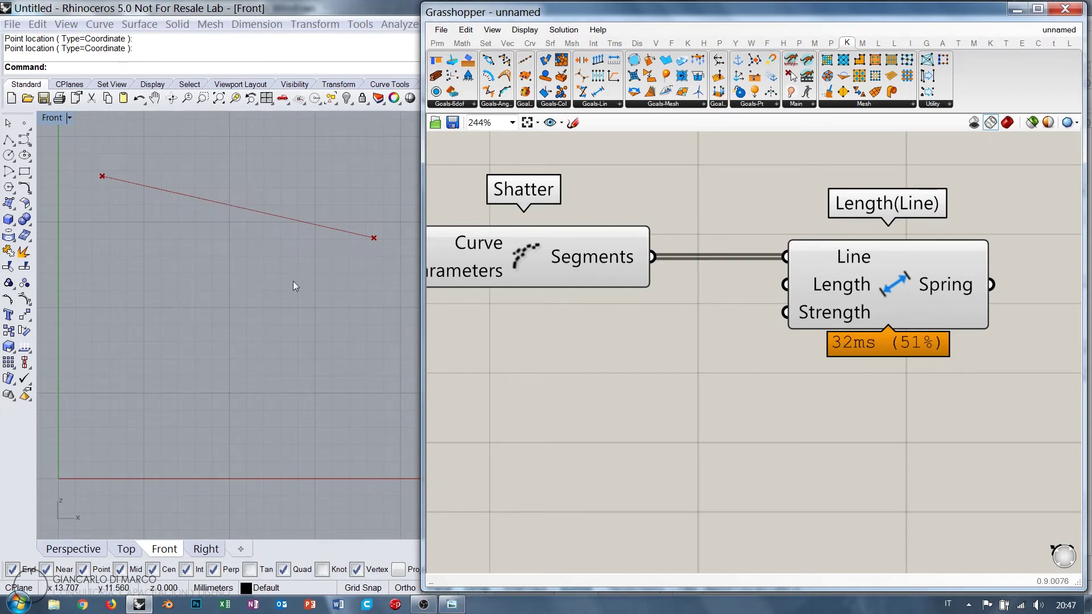
mouse_move(844, 316)
scroll(694, 319, "down", 3)
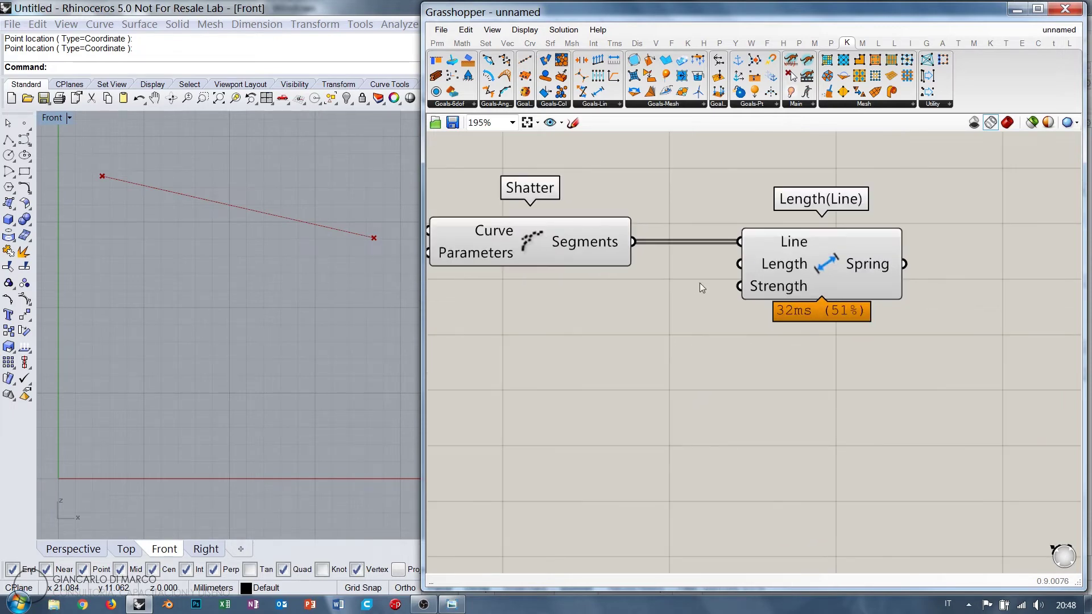
- Place the older Kangaroo SpringsFromLine component below Length(Line) to read its description, and delete it
left_click(688, 43)
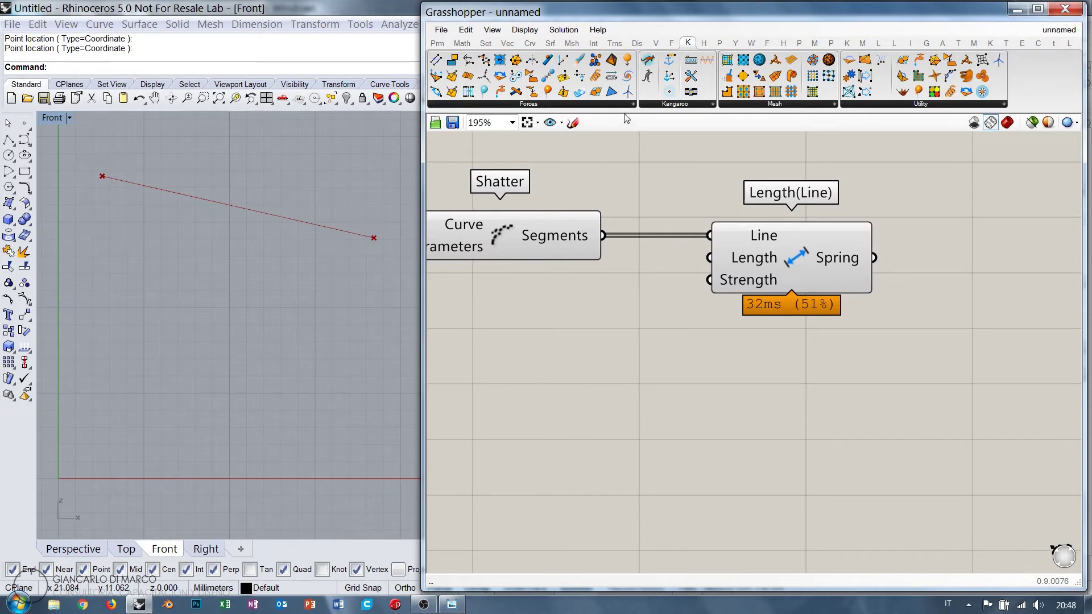
left_click(592, 104)
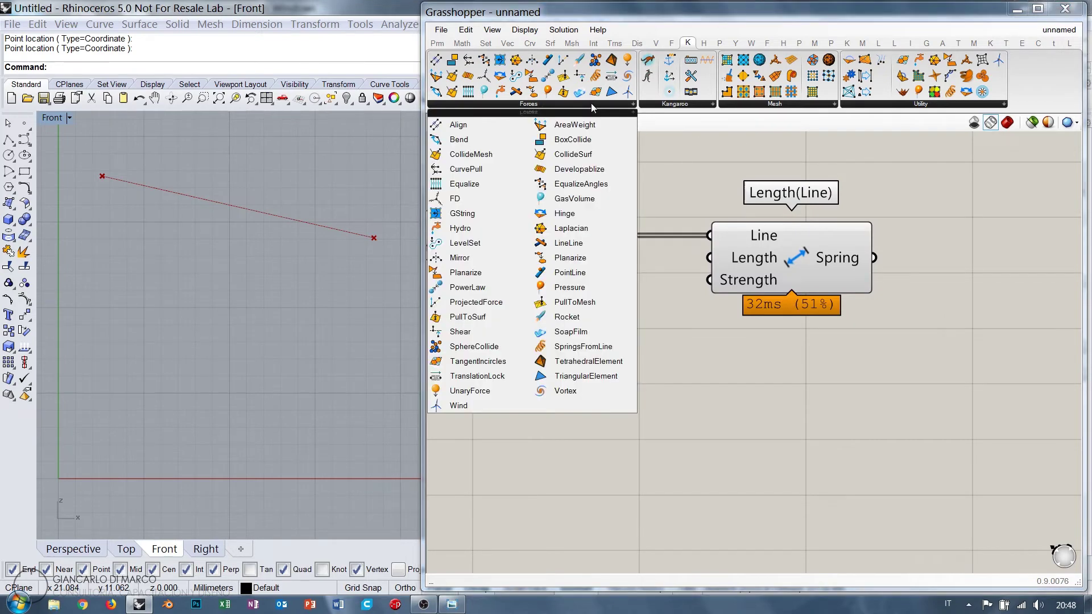
left_click(590, 348)
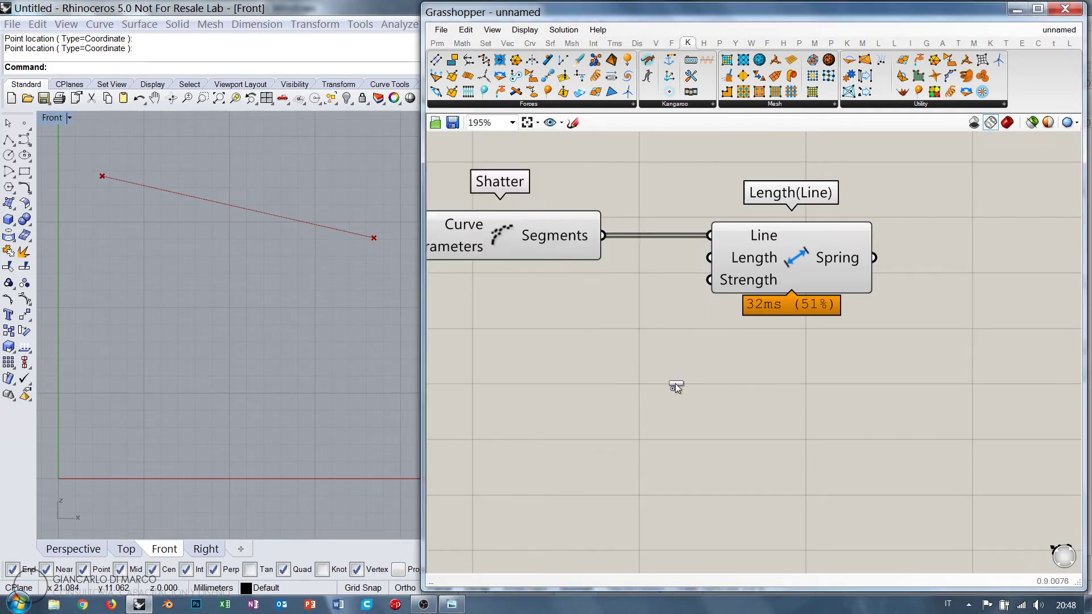
left_click(780, 418)
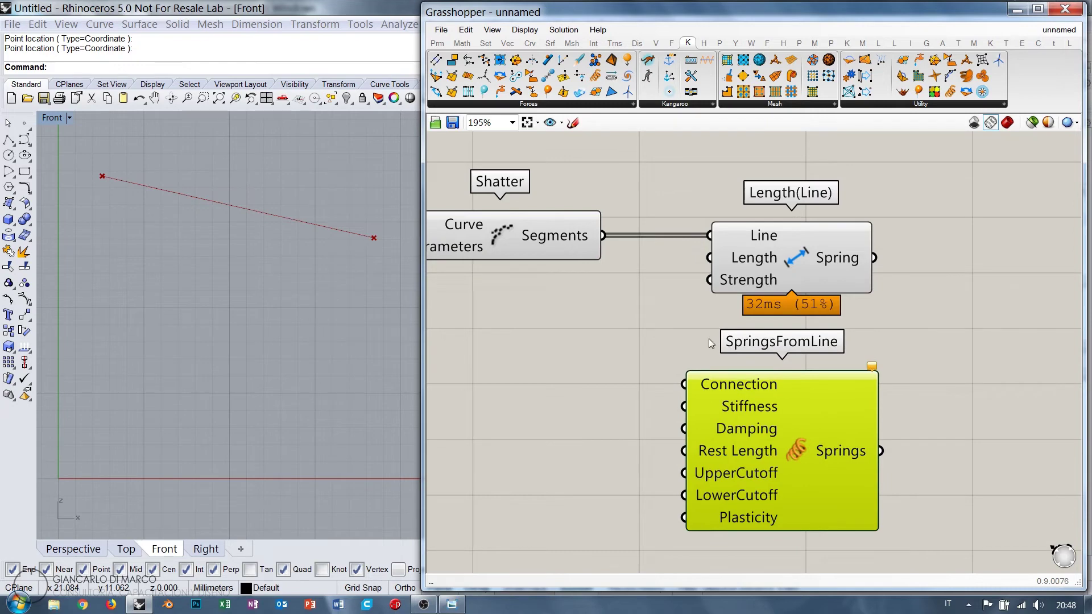
left_click(627, 319)
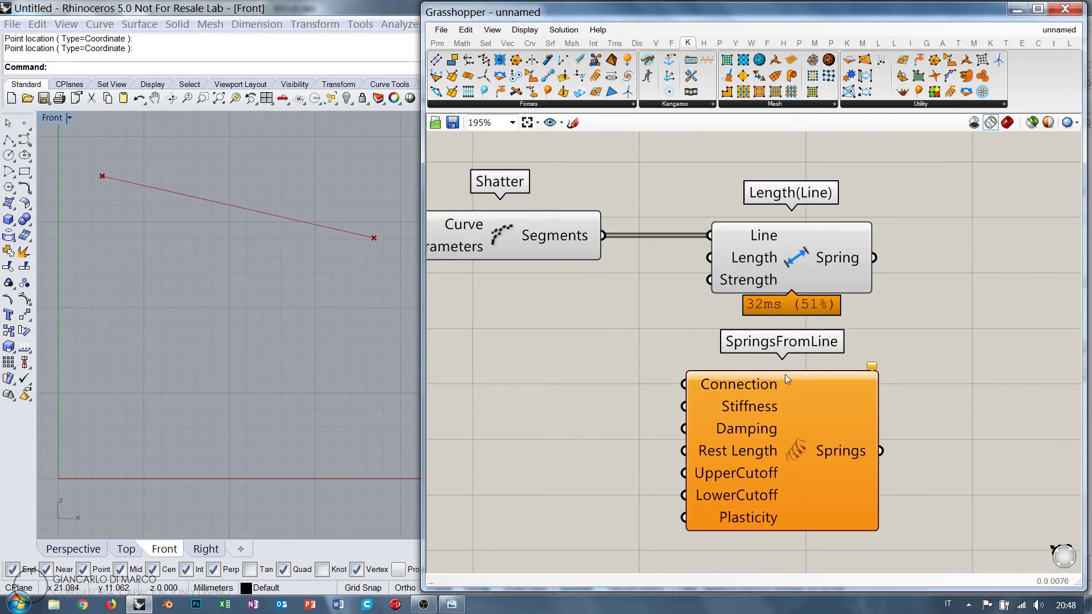
left_click(795, 440)
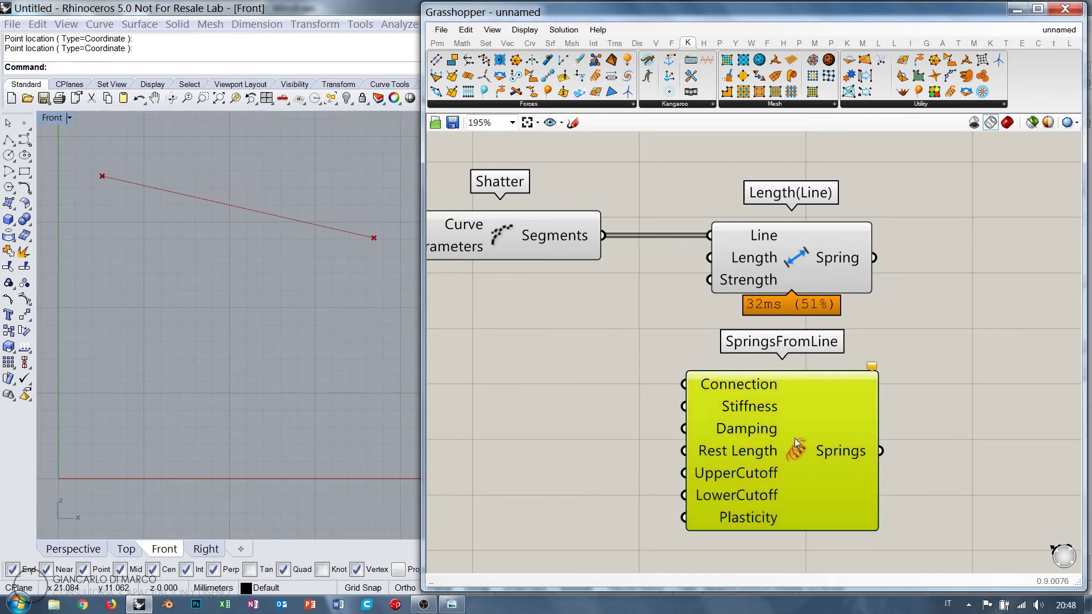
left_click(914, 461)
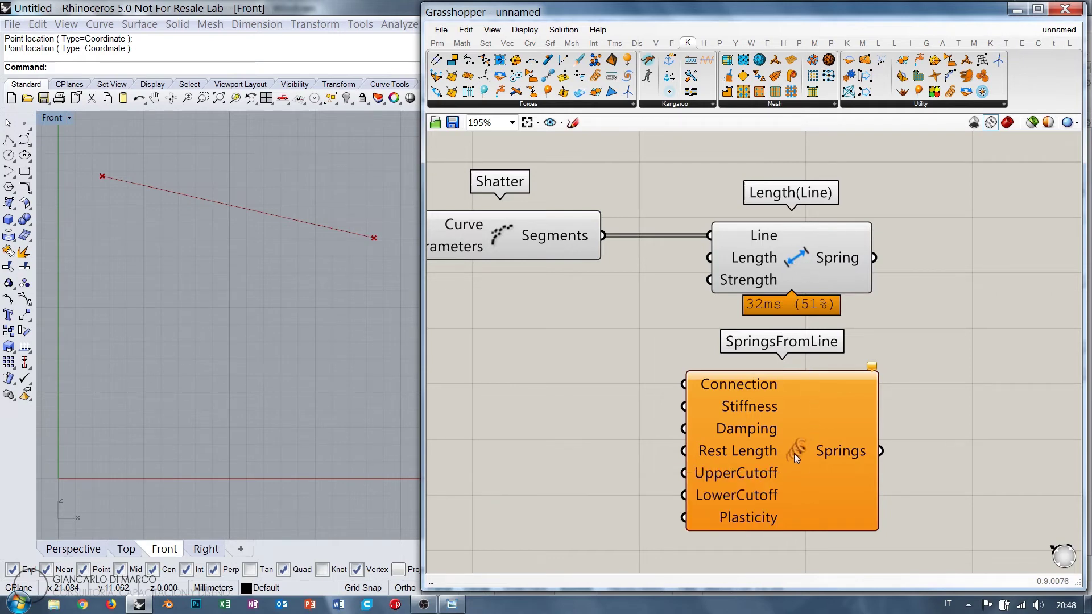
mouse_move(795, 453)
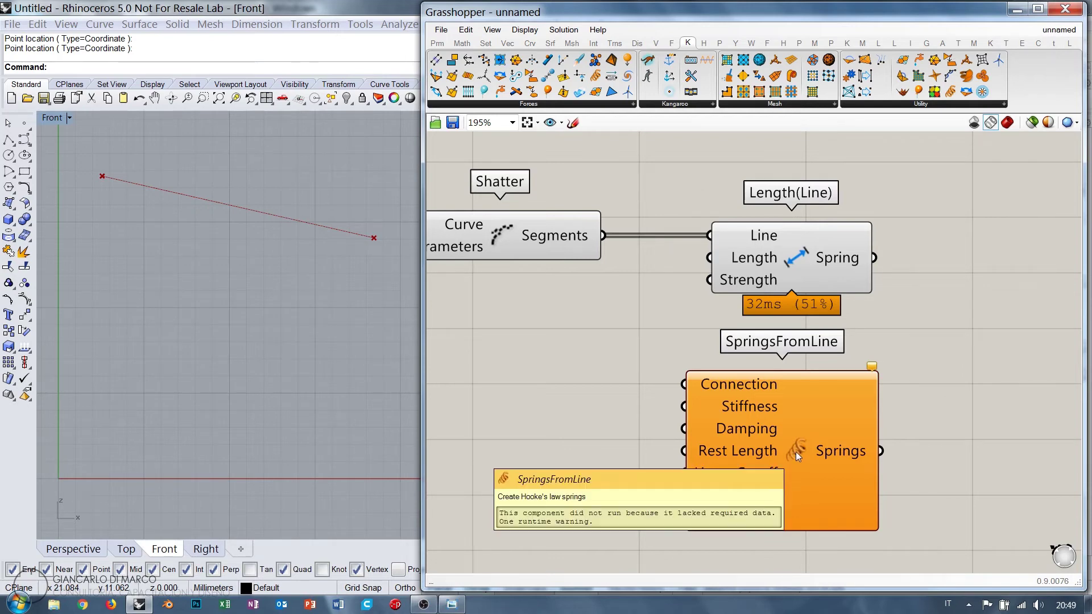
left_click(796, 451)
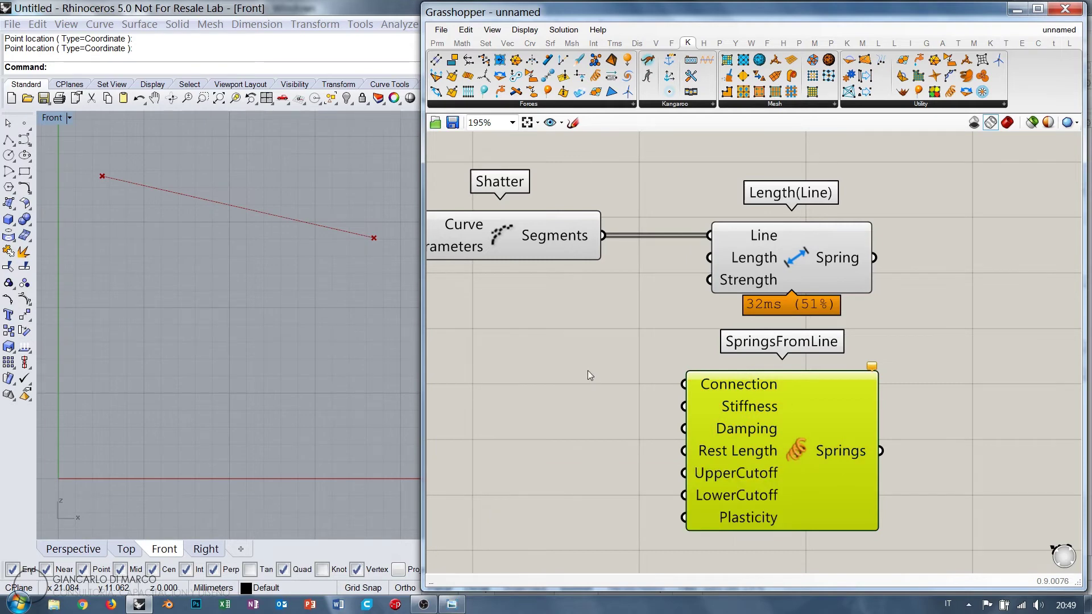
key("Delete")
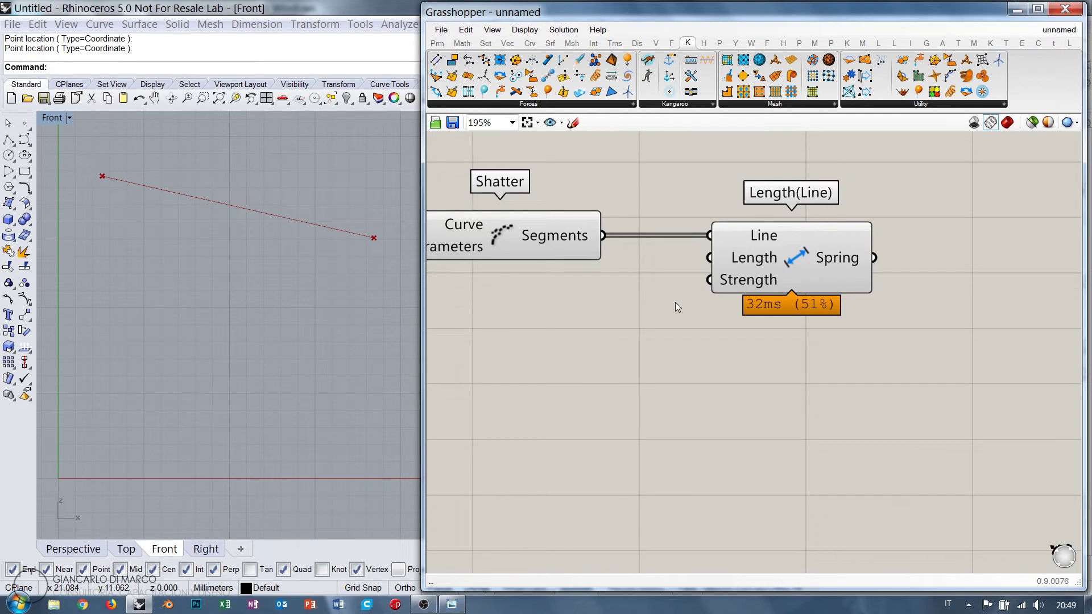
- Add a Kangaroo2 Load goal component and position it directly below Length(Line)
right_click_drag(668, 298, 724, 285)
scroll(724, 285, "down", 3)
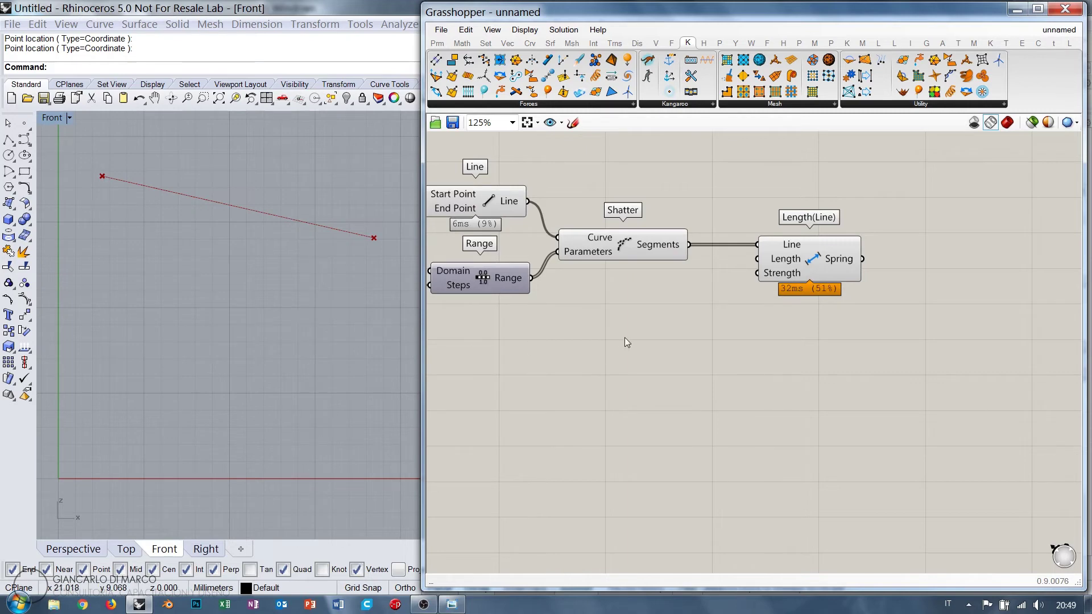
right_click_drag(674, 291, 700, 309)
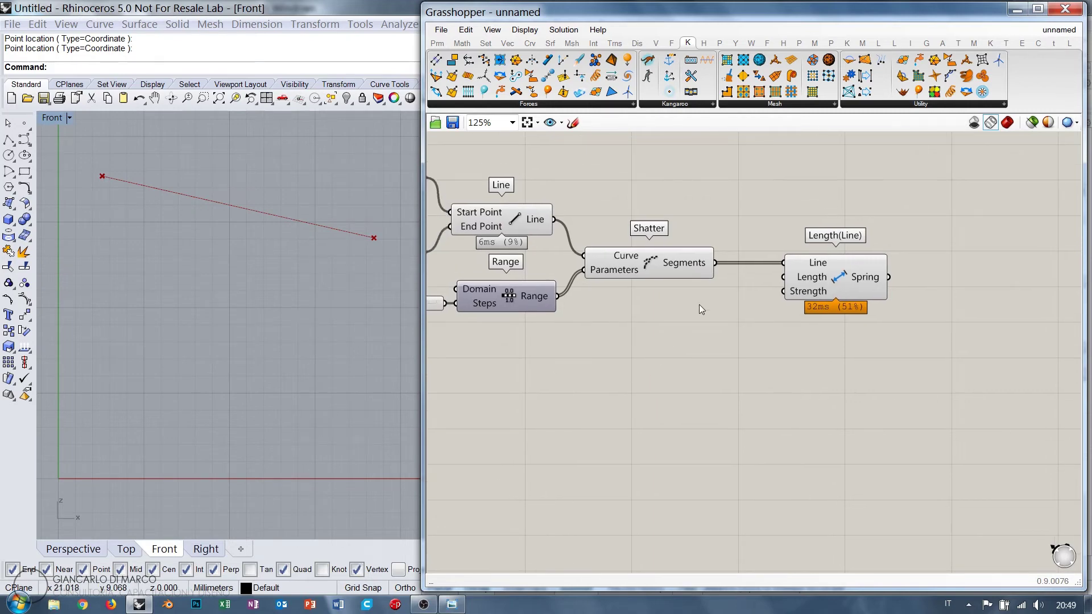
left_click(847, 43)
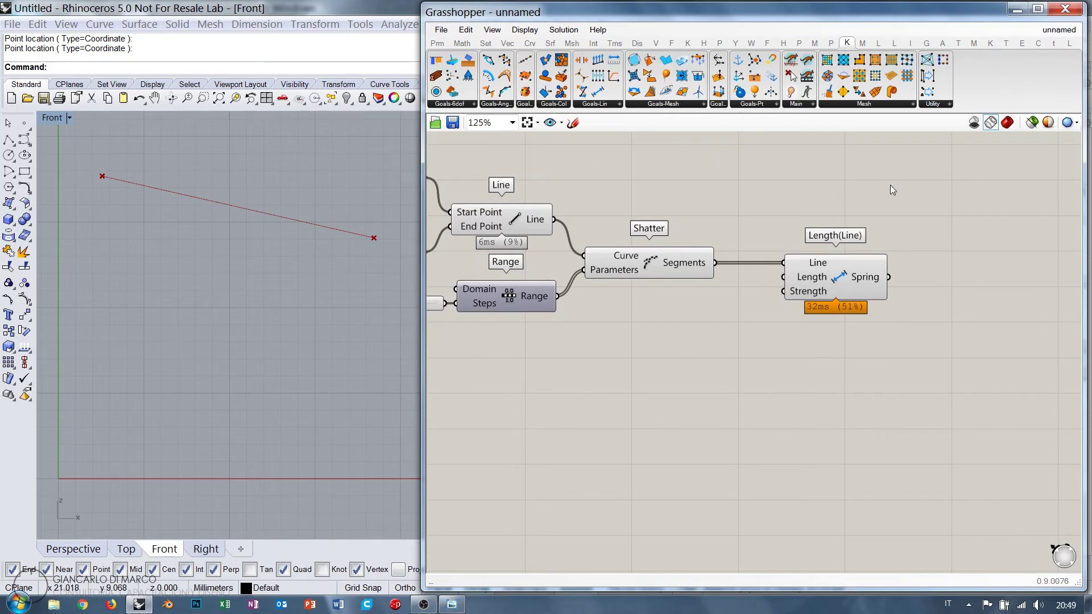
left_click(753, 105)
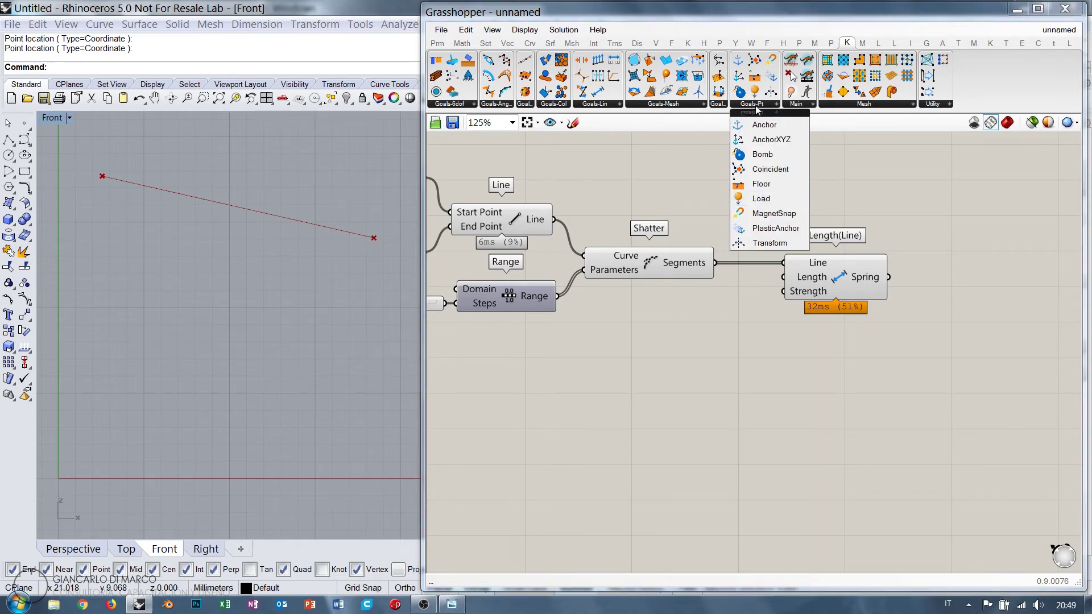
left_click(769, 200)
left_click(843, 405)
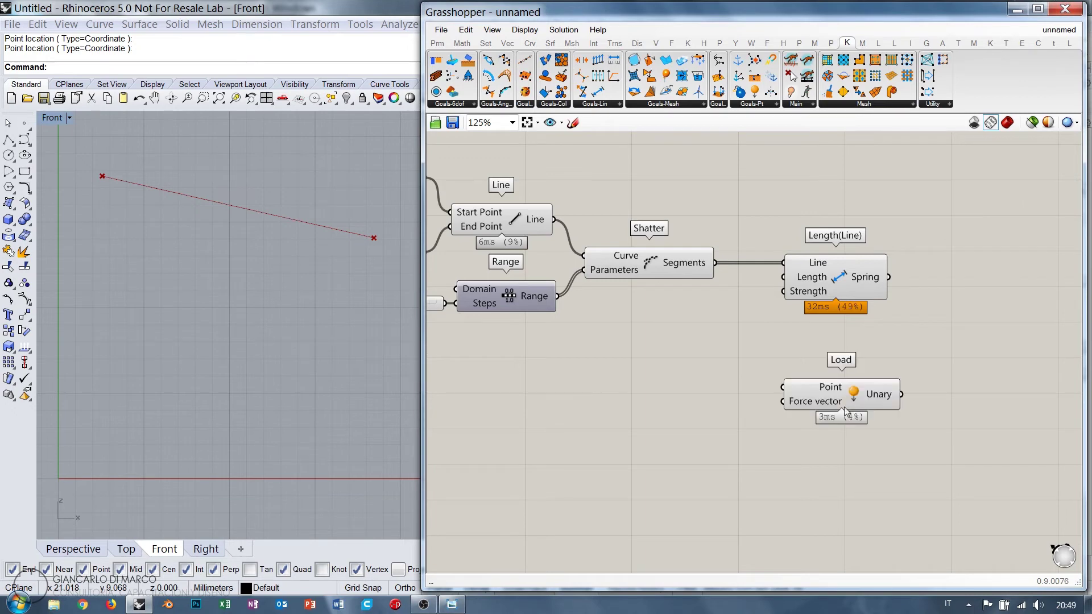
left_click_drag(846, 398, 832, 373)
left_click(845, 412)
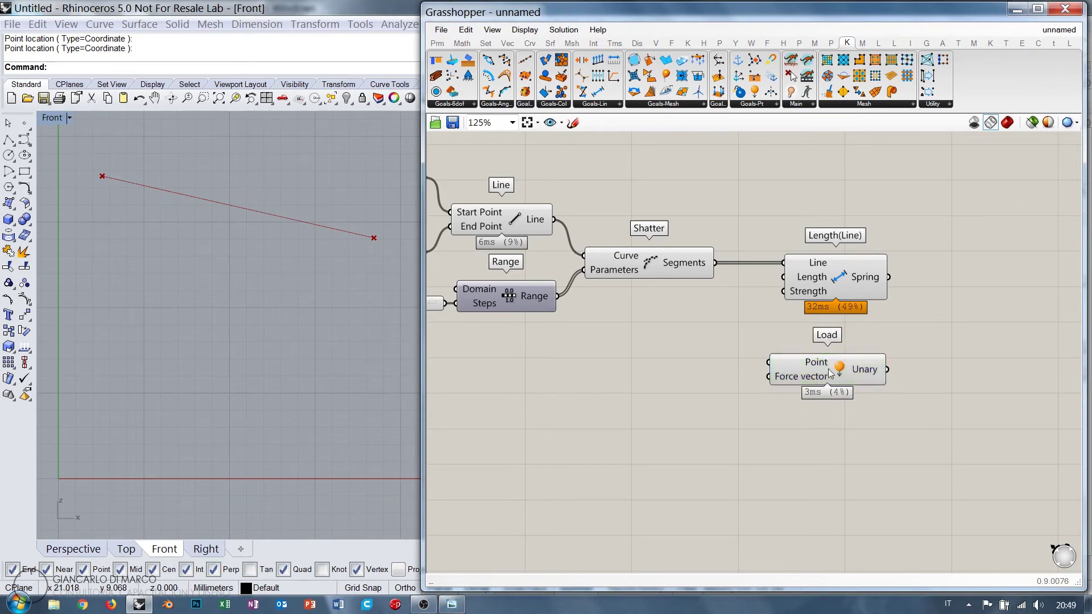
- Inspect Load's inputs and highlight both Point parameters to see where the line's end points lie
mouse_move(820, 369)
right_click_drag(819, 369, 908, 371)
left_click(496, 181)
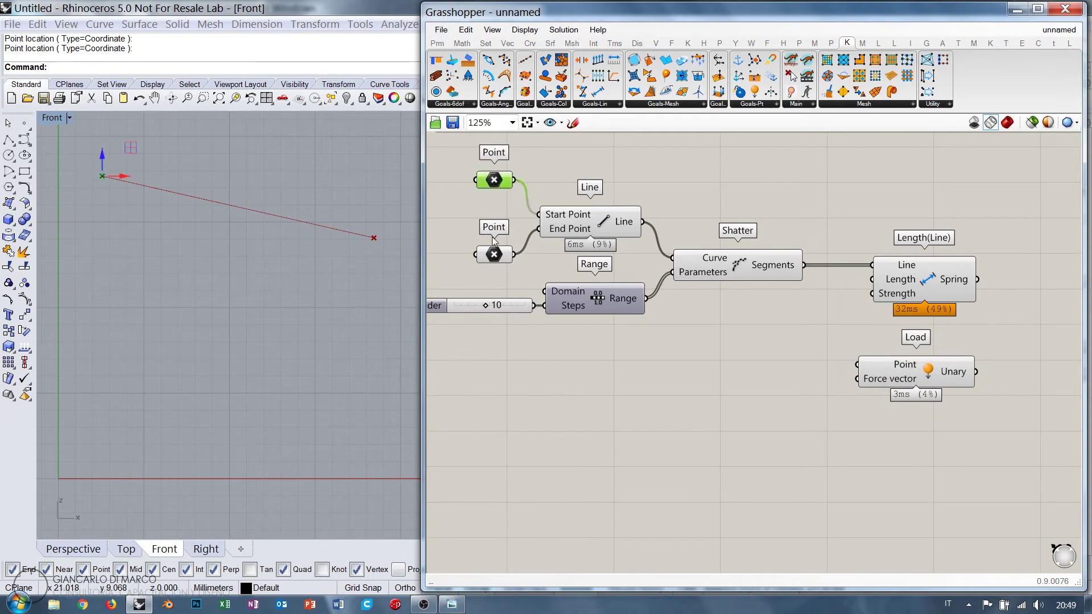
left_click(494, 254, "shift")
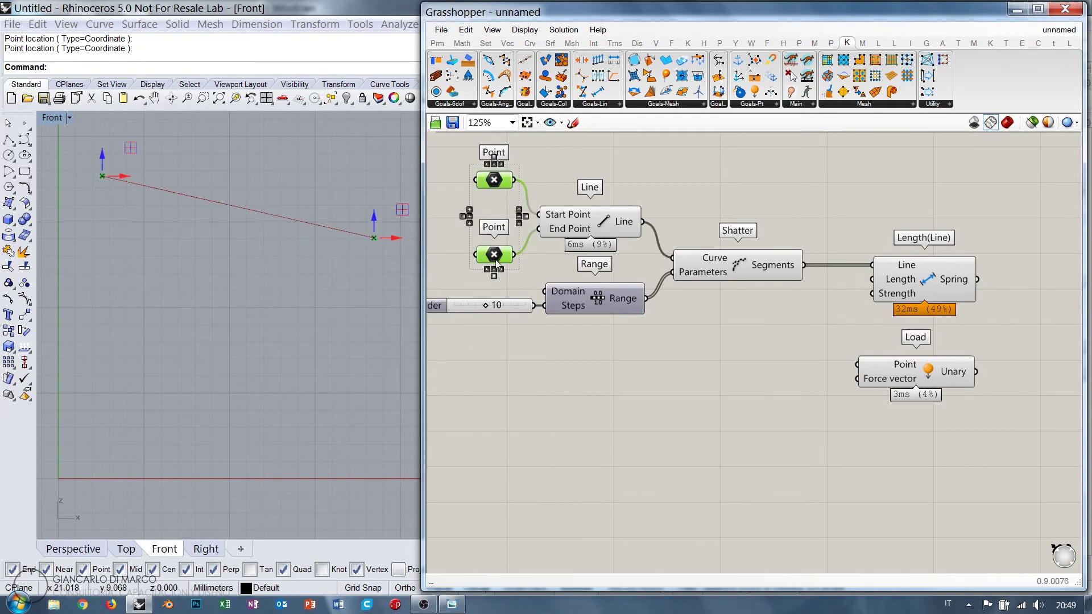
left_click(550, 410)
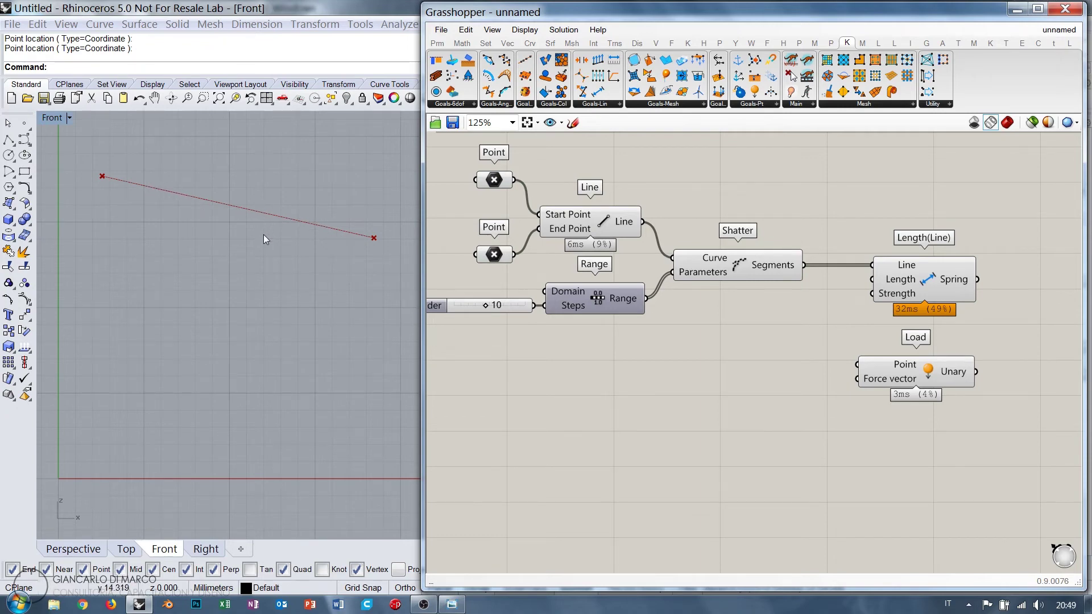
- Add an Evaluate Curve component below Shatter, connecting Line to its Curve input and Range to its Parameter input
double_click(743, 343)
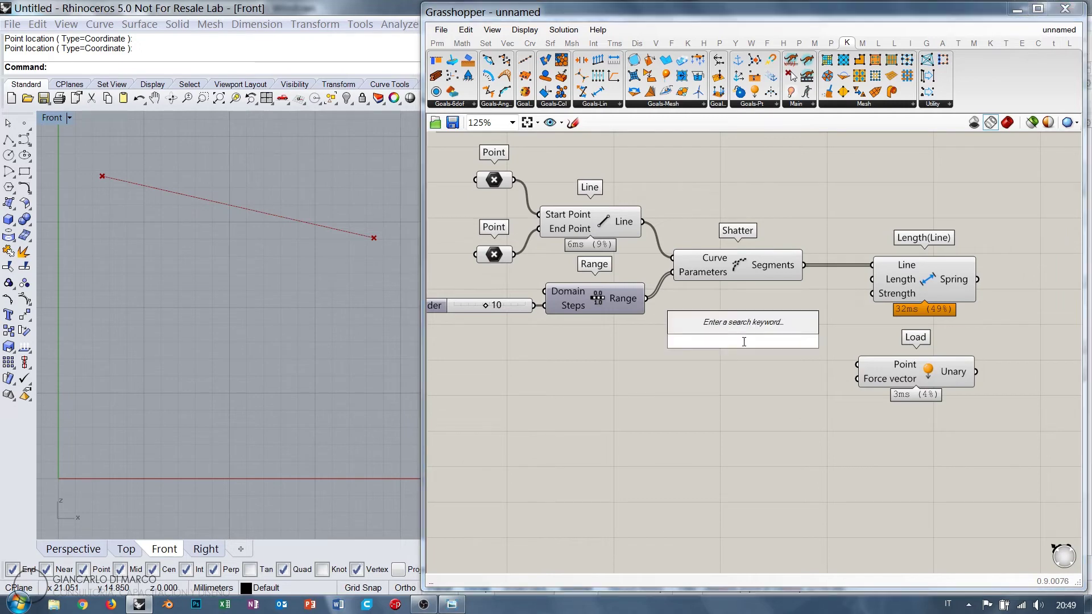
type("evaluate")
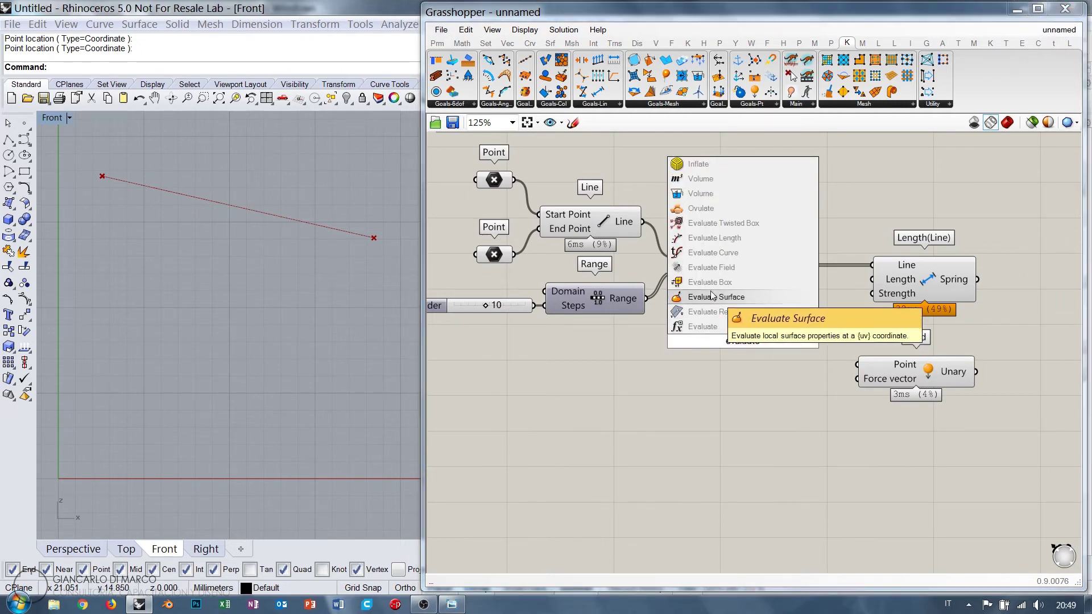
left_click(713, 252)
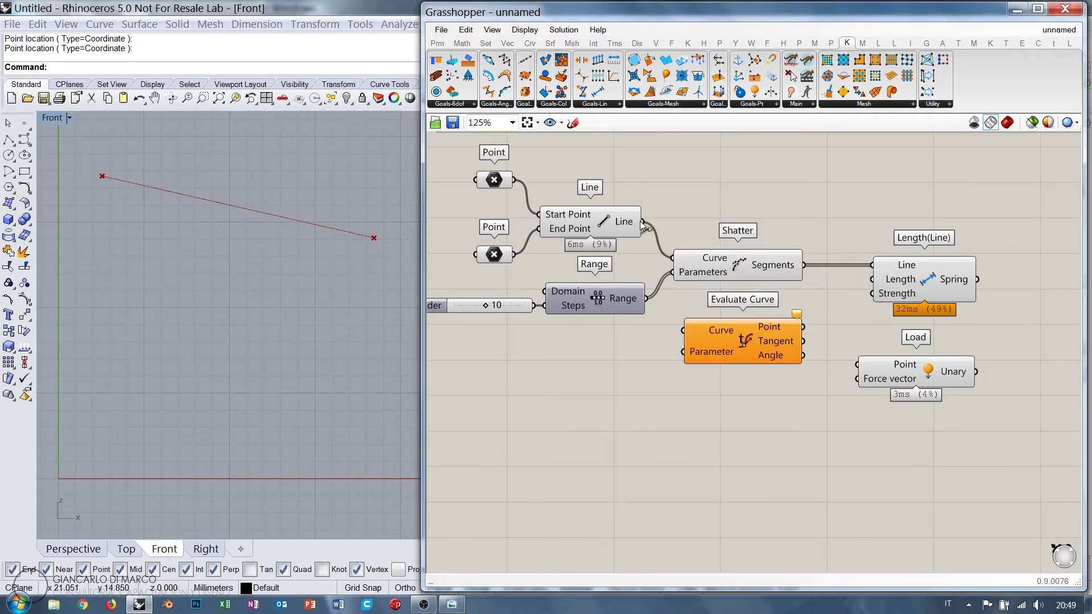
left_click_drag(642, 222, 684, 330)
left_click_drag(647, 298, 683, 352)
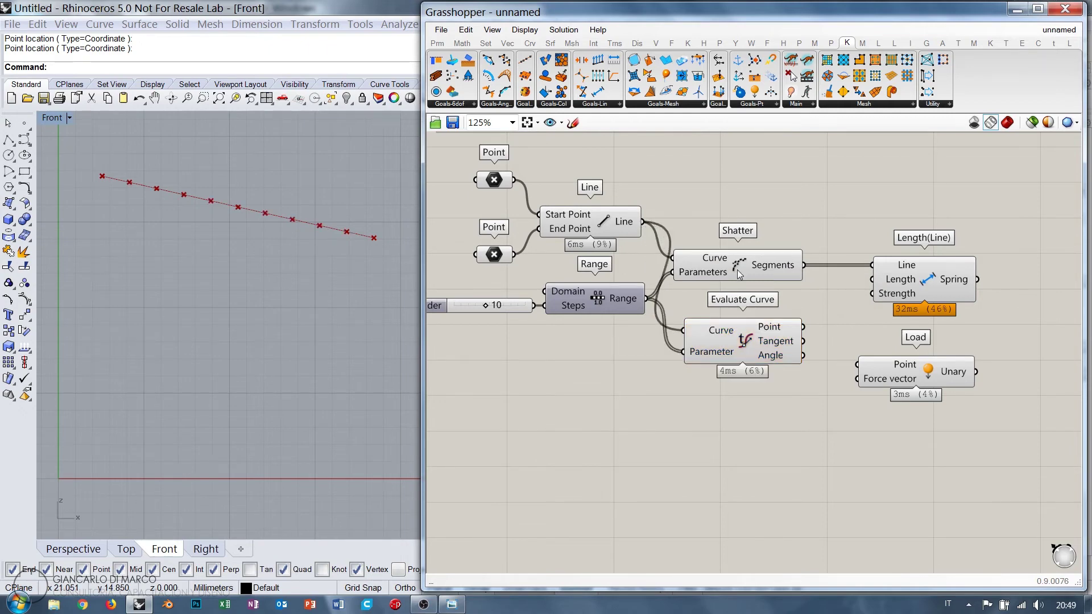
- Shift Shatter and Evaluate Curve slightly right, and move the second Point, Range and its slider slightly down
left_click_drag(737, 269, 752, 265)
left_click_drag(741, 342, 754, 340)
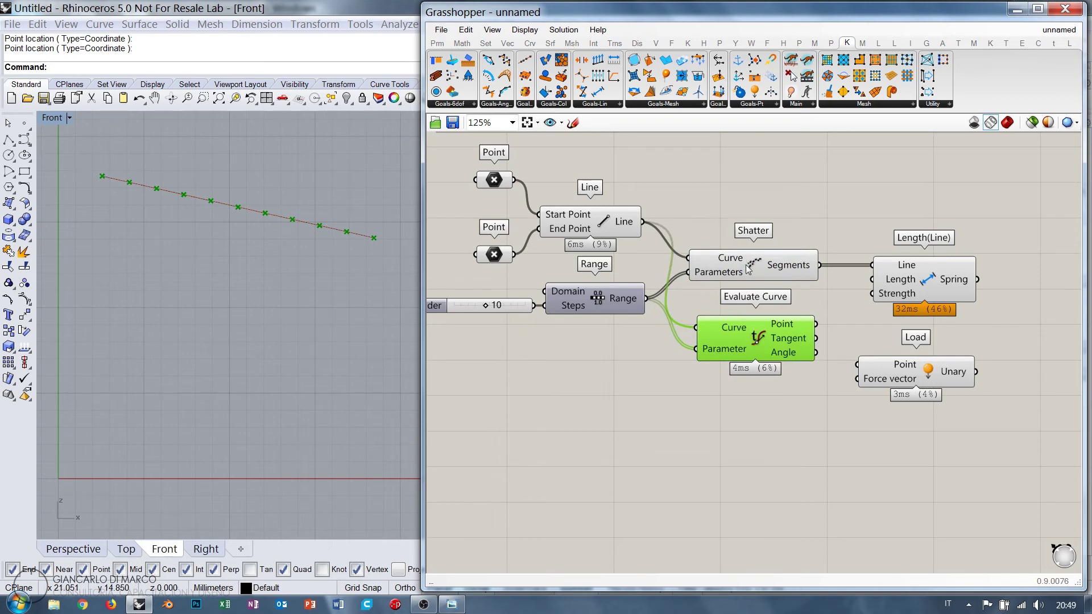
left_click(742, 209)
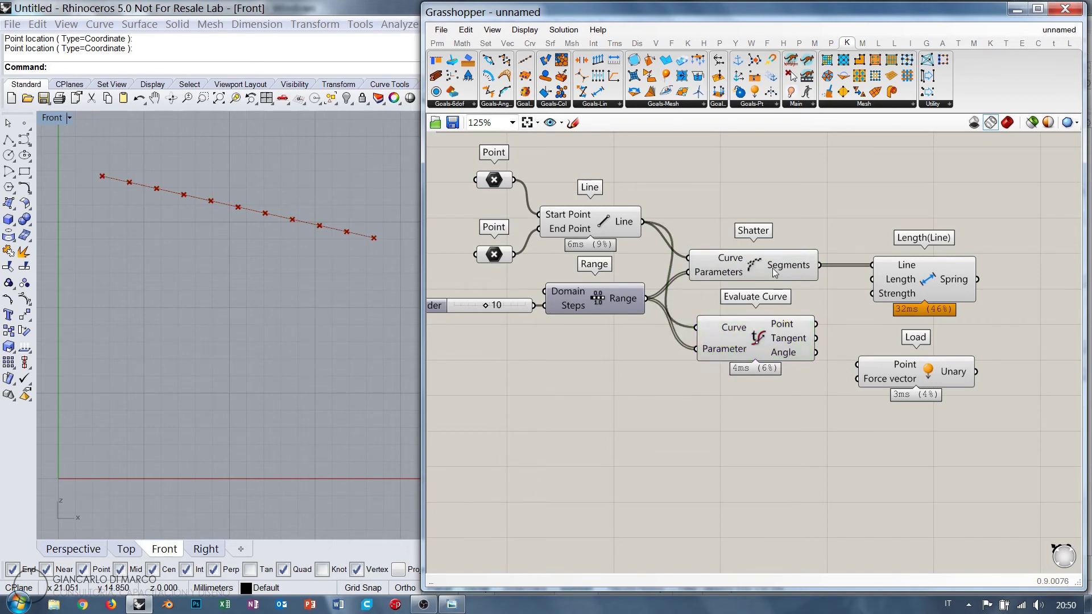
mouse_move(780, 325)
left_click_drag(603, 306, 505, 267)
left_click_drag(592, 298, 592, 315)
left_click(631, 352)
- Connect Evaluate Curve's Point output to Load's Point input and nudge Load slightly upward
mouse_move(782, 329)
left_click_drag(816, 324, 911, 373)
left_click(906, 402)
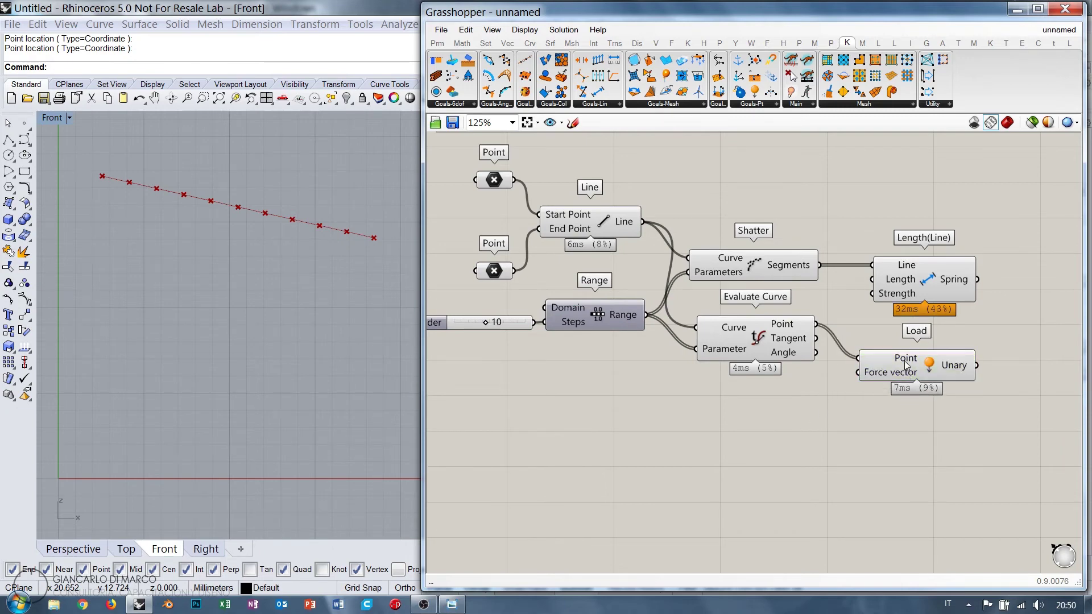
- Add a Unit Z component below Evaluate Curve and connect its Unit vector output to Load's Force vector input
mouse_move(891, 378)
double_click(738, 431)
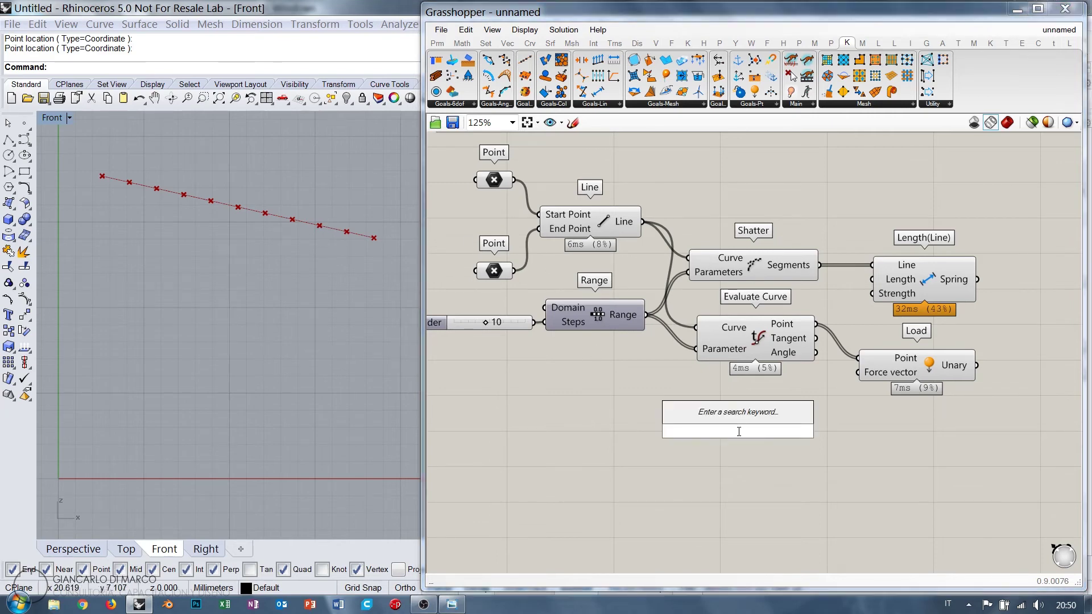
type("unit z")
key("Return")
left_click_drag(858, 373, 784, 416)
- Add a number slider set to -1.00 with an upper limit of 0 and connect it to Unit Z's Factor input
double_click(634, 414)
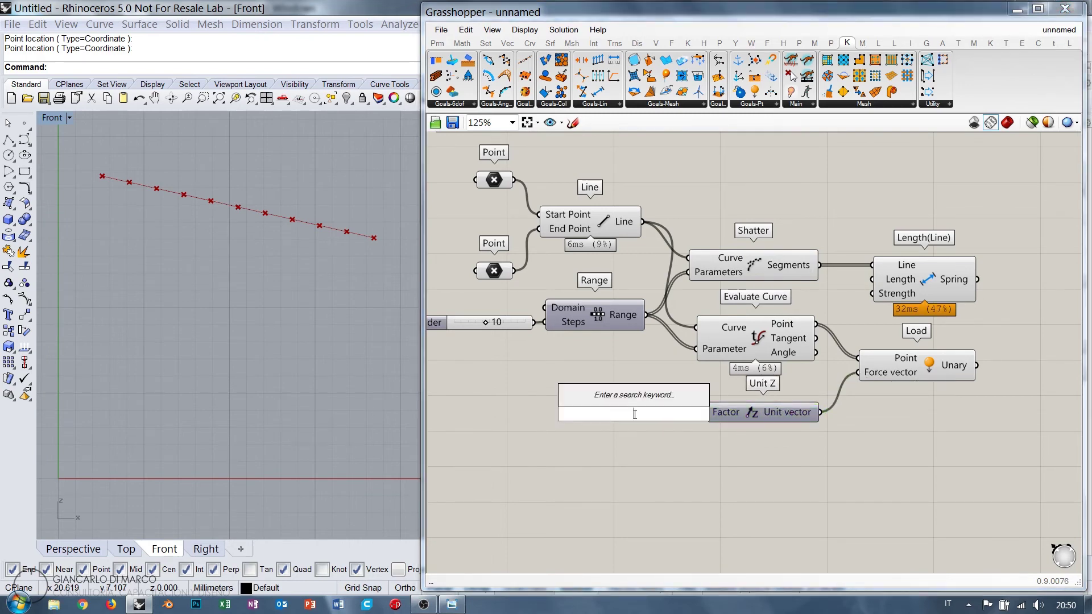
type("-1.00<0")
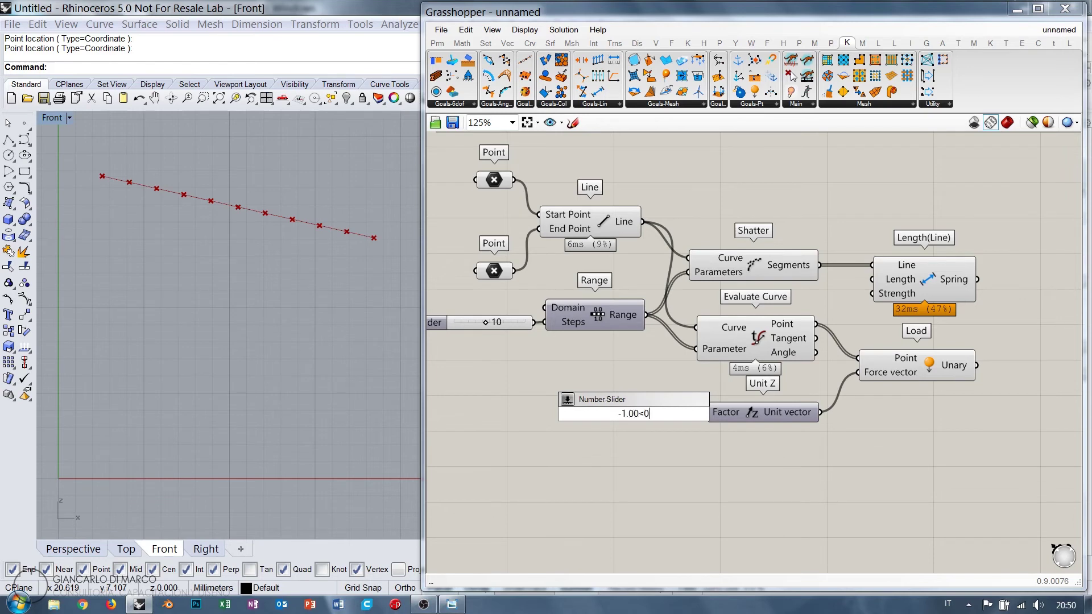
key("Return")
left_click(637, 409)
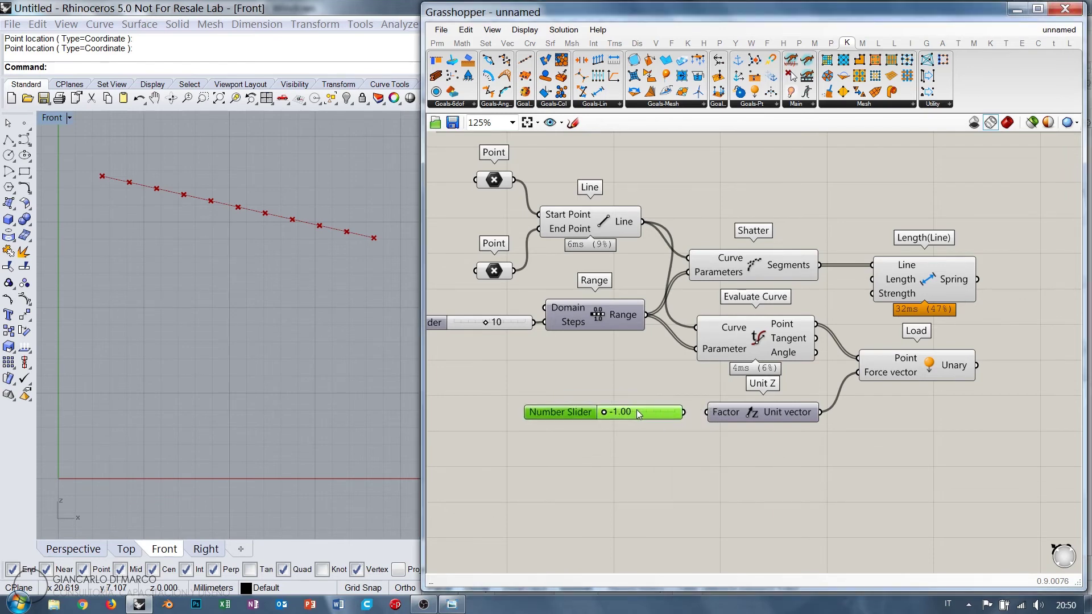
left_click_drag(636, 410, 629, 412)
left_click(699, 421)
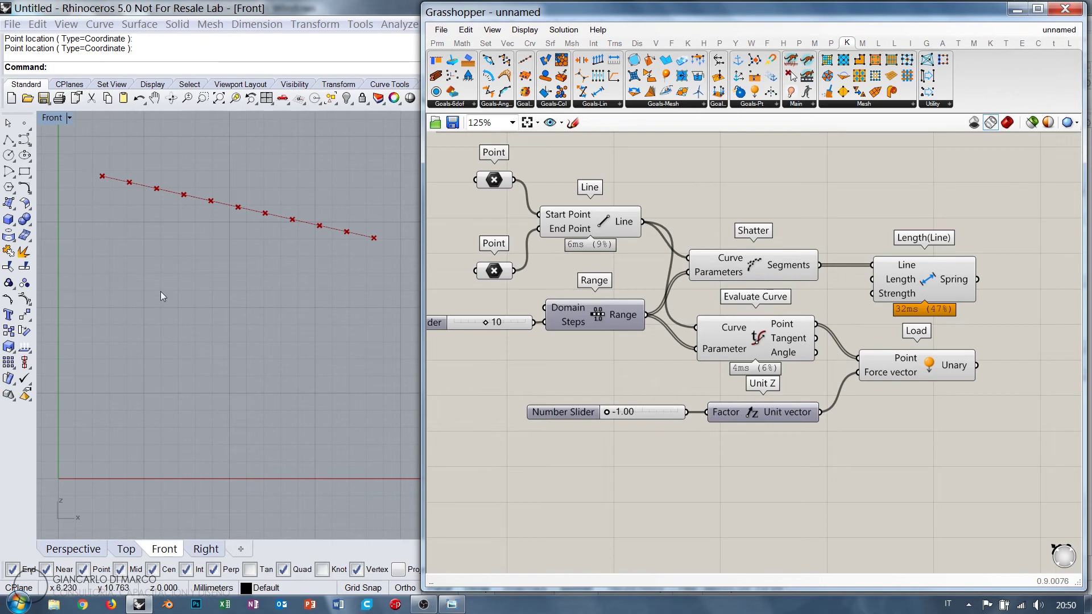
- Examine the Length(Line) and Load components, highlighting the two goals together
right_click_drag(844, 335, 683, 326)
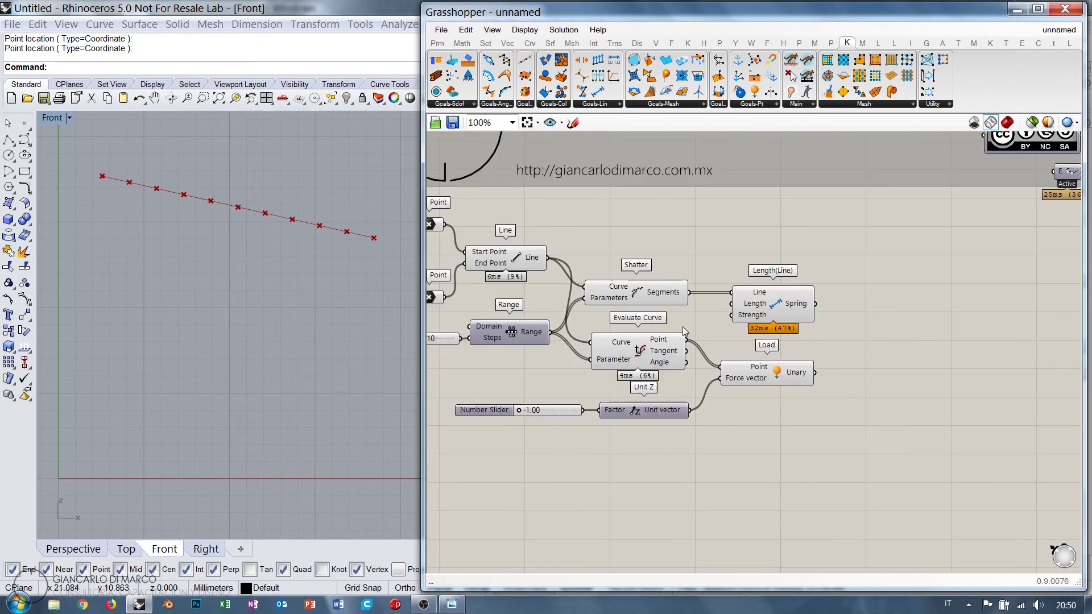
scroll(682, 327, "down", 1)
scroll(795, 305, "up", 1)
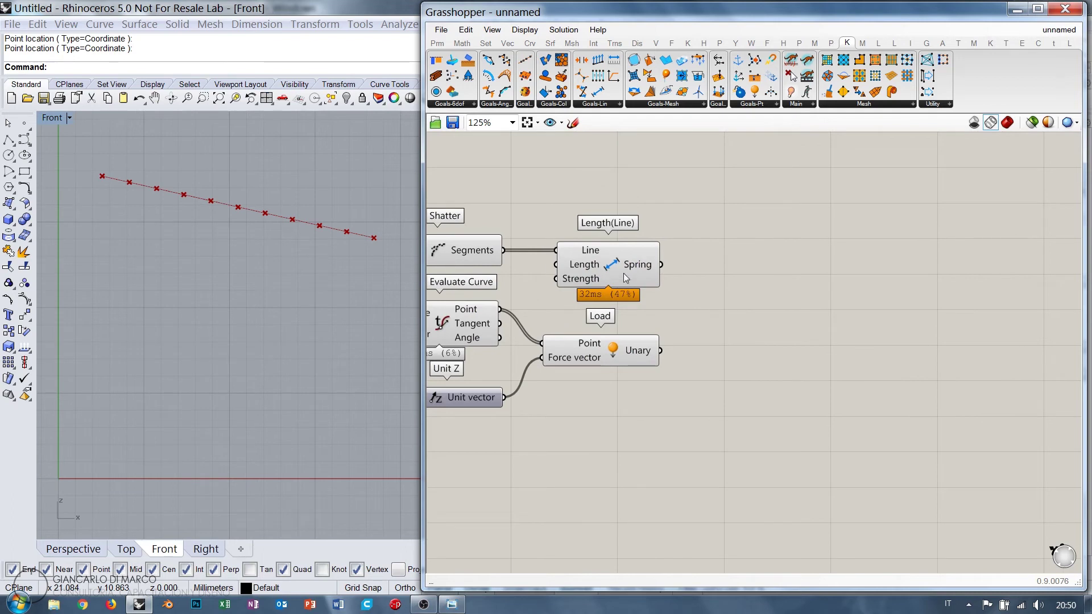
left_click_drag(624, 275, 622, 273)
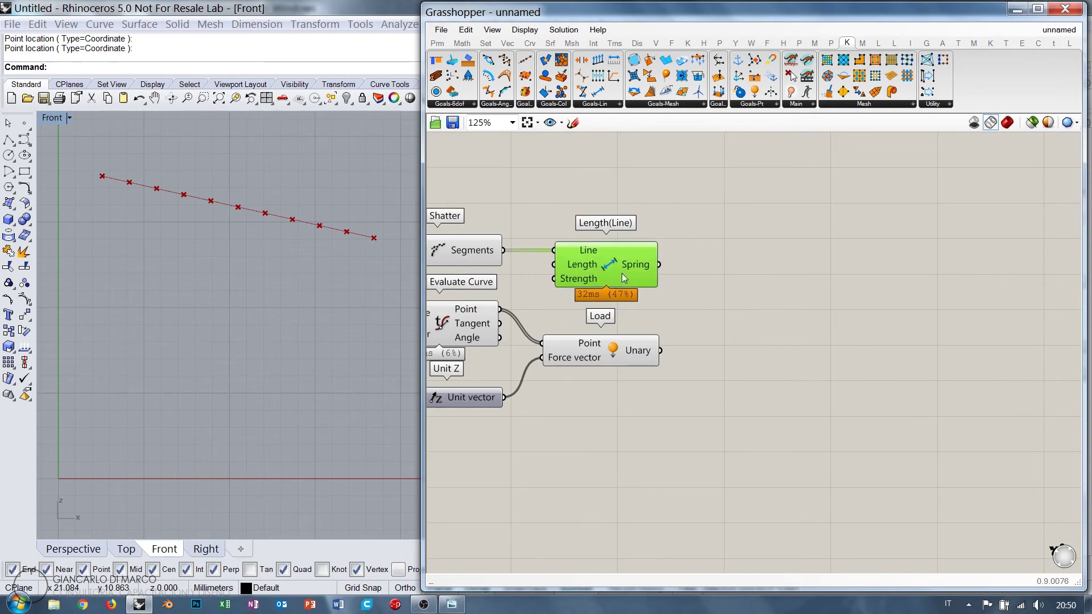
left_click(743, 344)
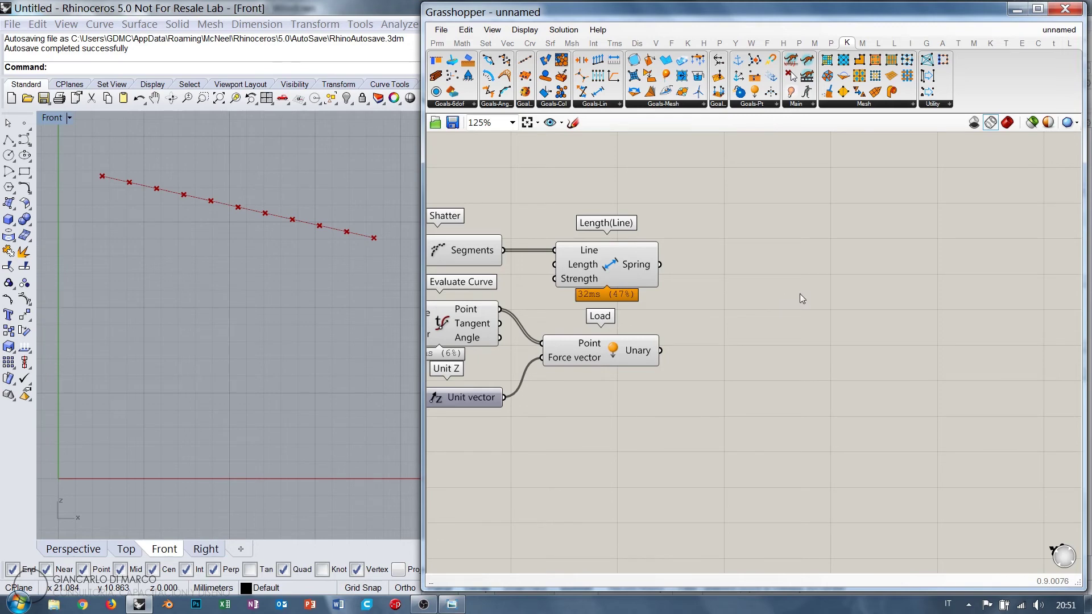
left_click_drag(669, 281, 634, 247)
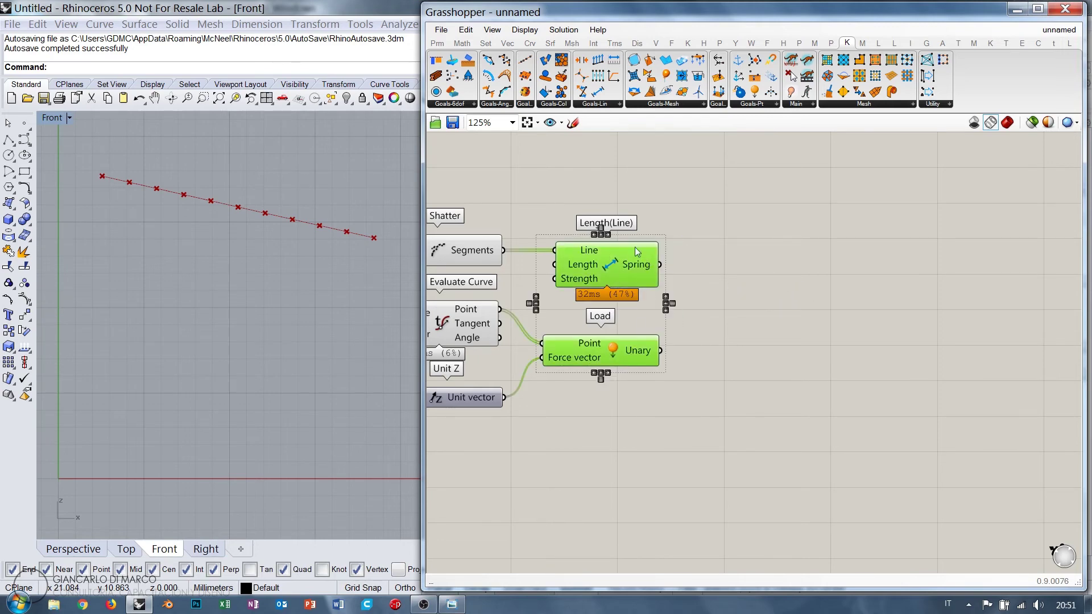
left_click(779, 307)
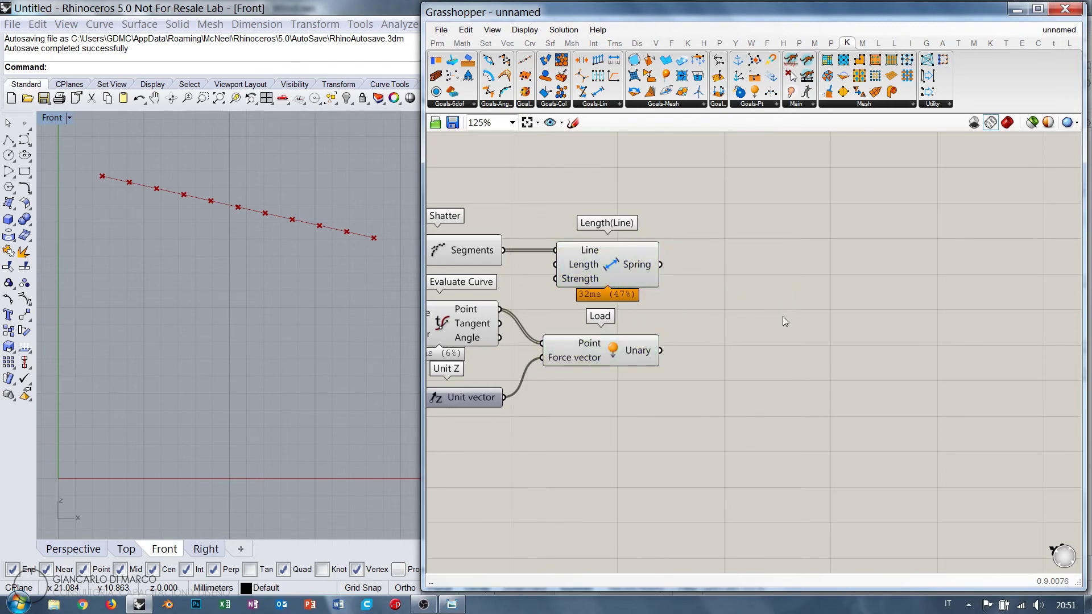
- Add a Merge component beside the goals, connecting Spring to D1 and Unary to D2
double_click(782, 316)
type("merge")
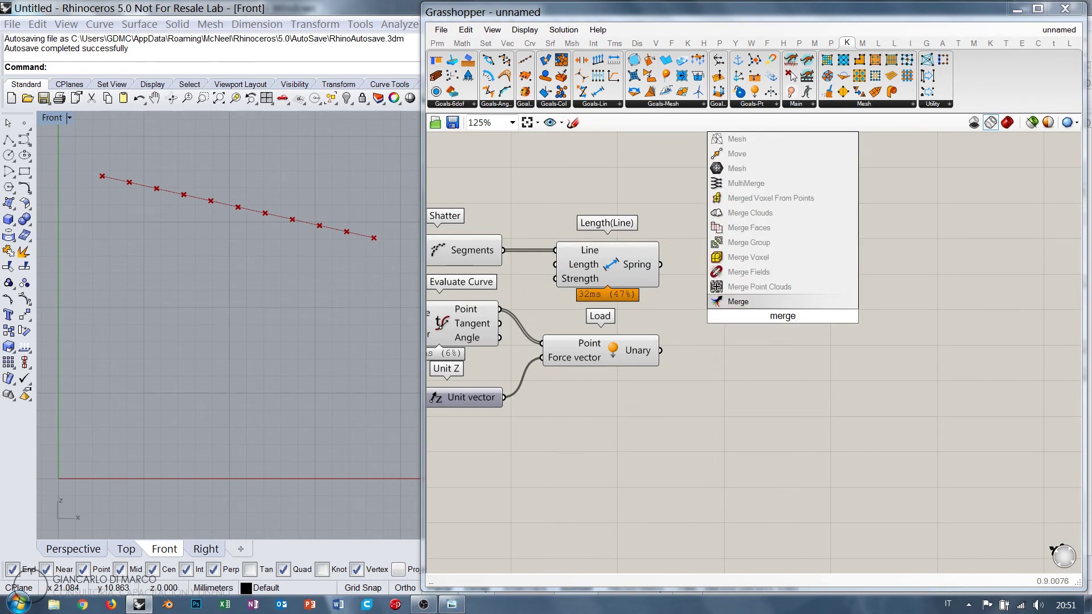
key("Return")
left_click_drag(661, 264, 661, 350)
left_click(778, 325)
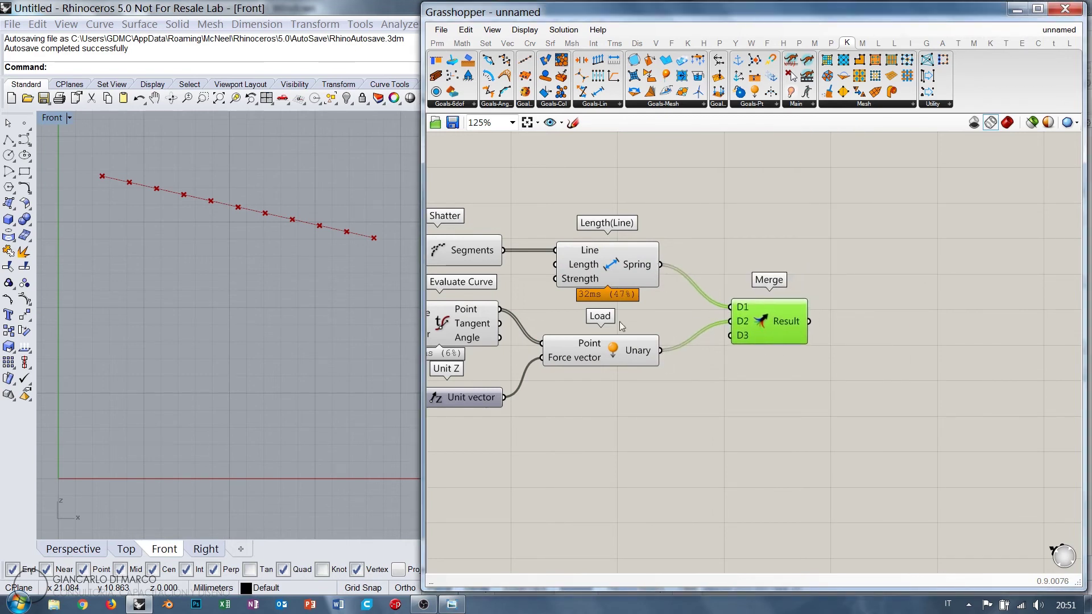
left_click(757, 401)
- Flatten Merge's Result output and shift the component slightly up and to the left
right_click(784, 325)
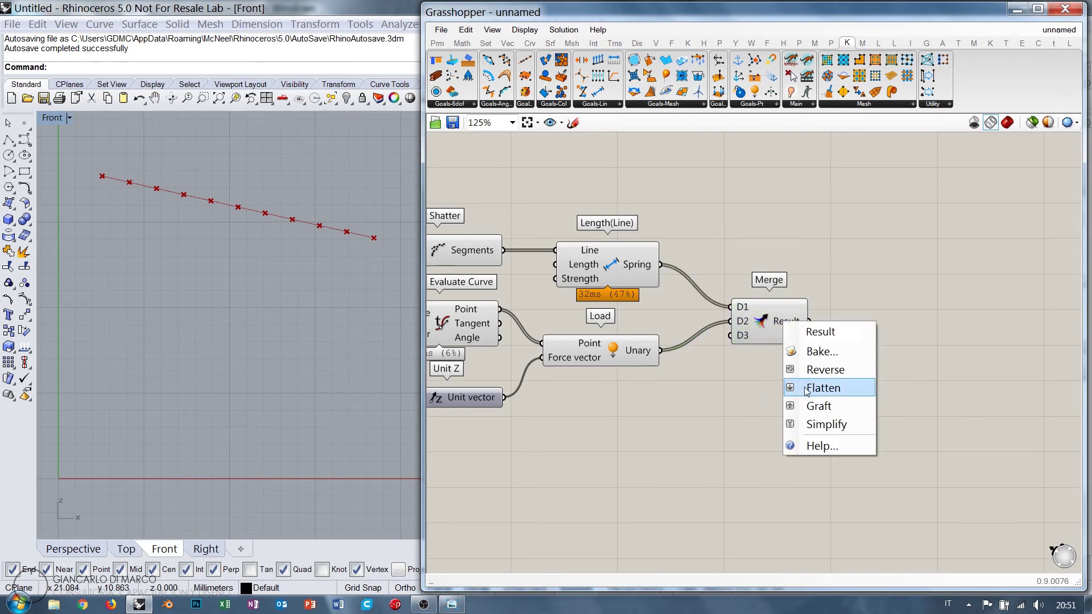
left_click(756, 385)
left_click_drag(761, 324, 753, 315)
left_click(793, 374)
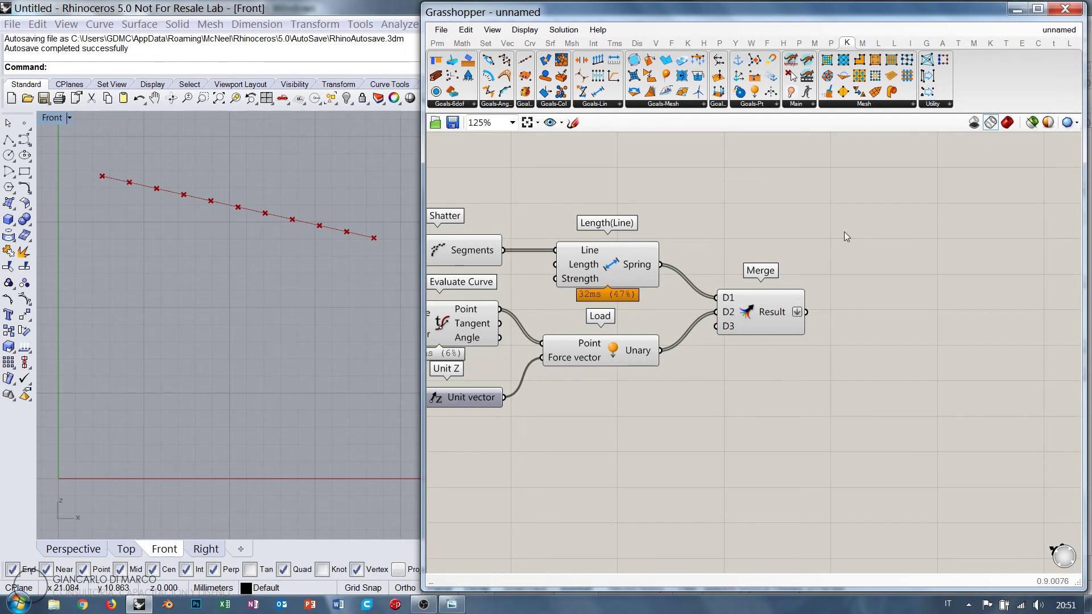
- Place a Kangaroo2 BouncySolver component to the right of Merge and shift it slightly down
left_click(812, 104)
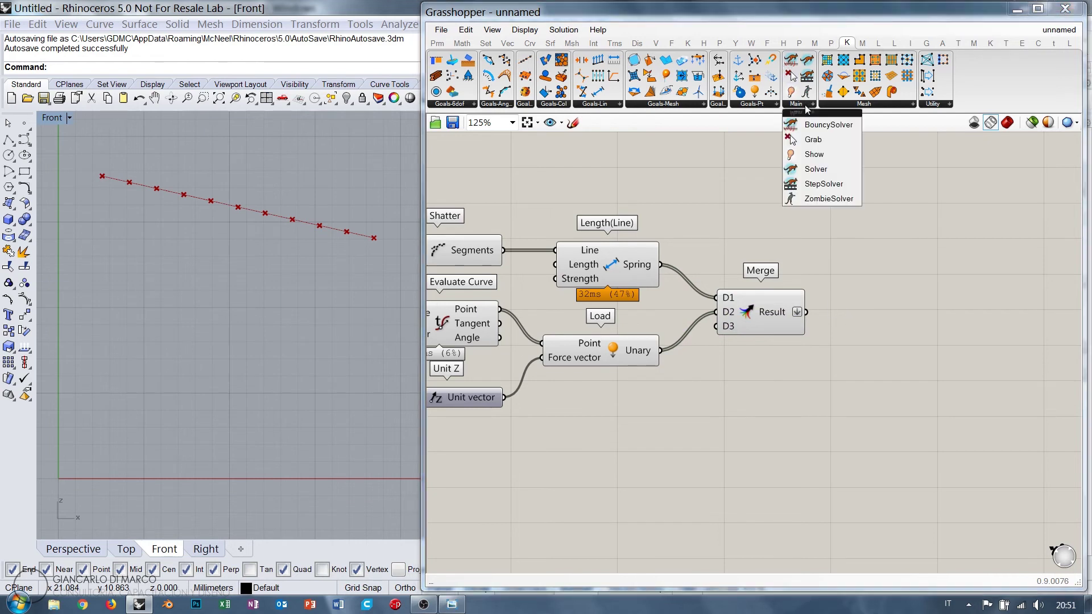
left_click(837, 129)
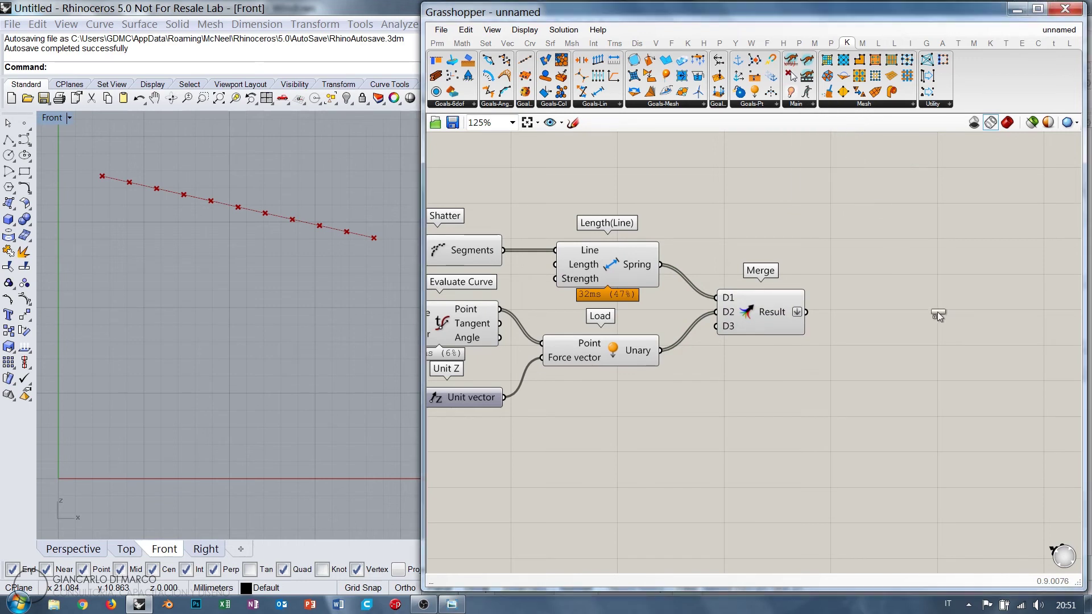
left_click(941, 310)
right_click_drag(947, 329, 882, 250)
scroll(847, 269, "up", 1)
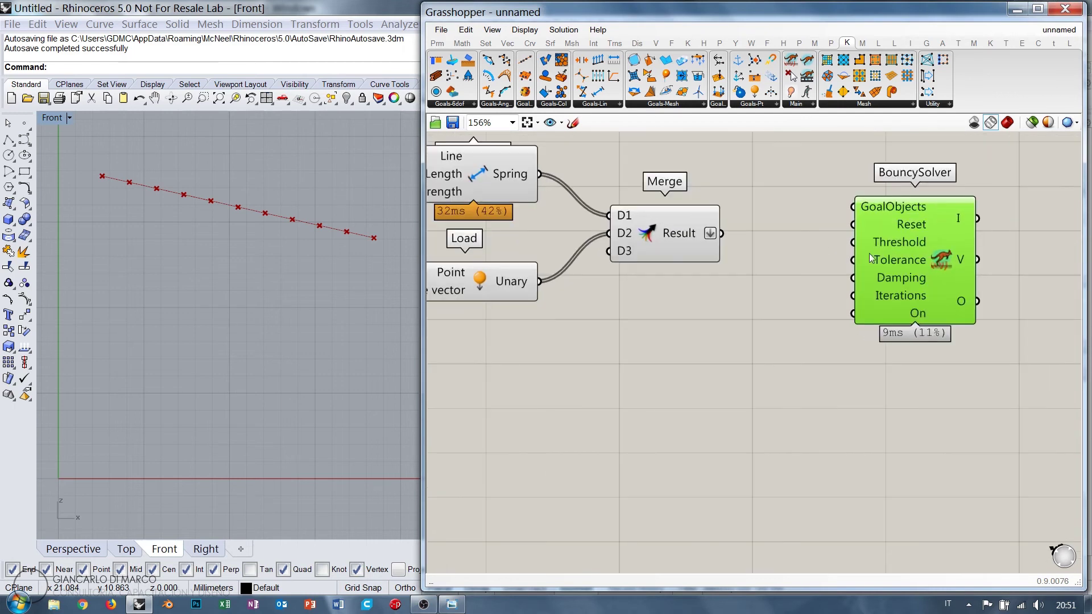
left_click_drag(925, 251, 924, 278)
left_click(764, 309)
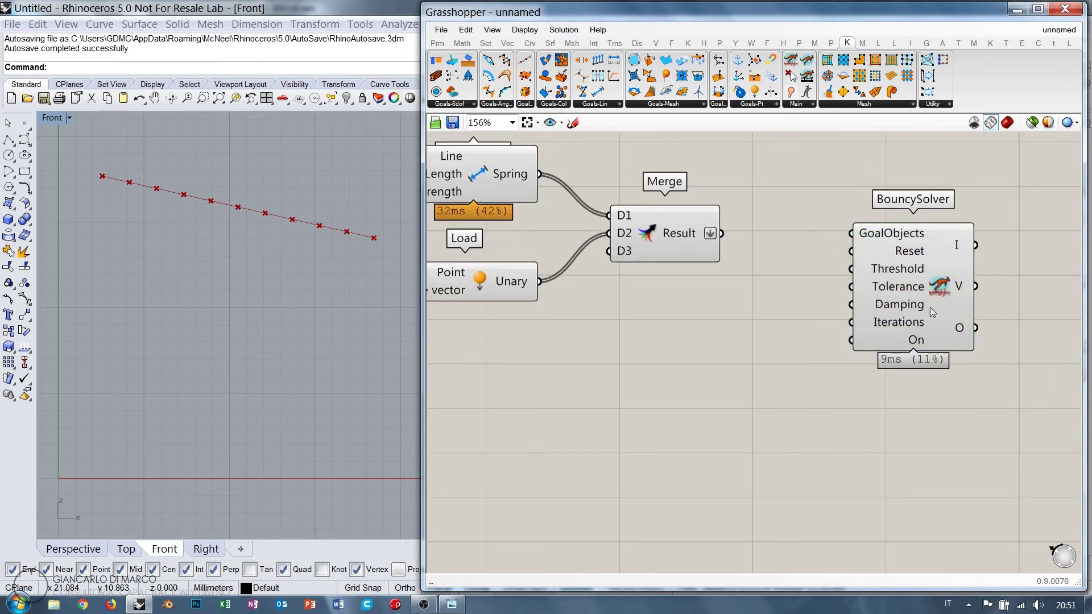
- Add a Boolean Toggle connected to BouncySolver's On input, and move both components slightly down
mouse_move(916, 342)
double_click(709, 376)
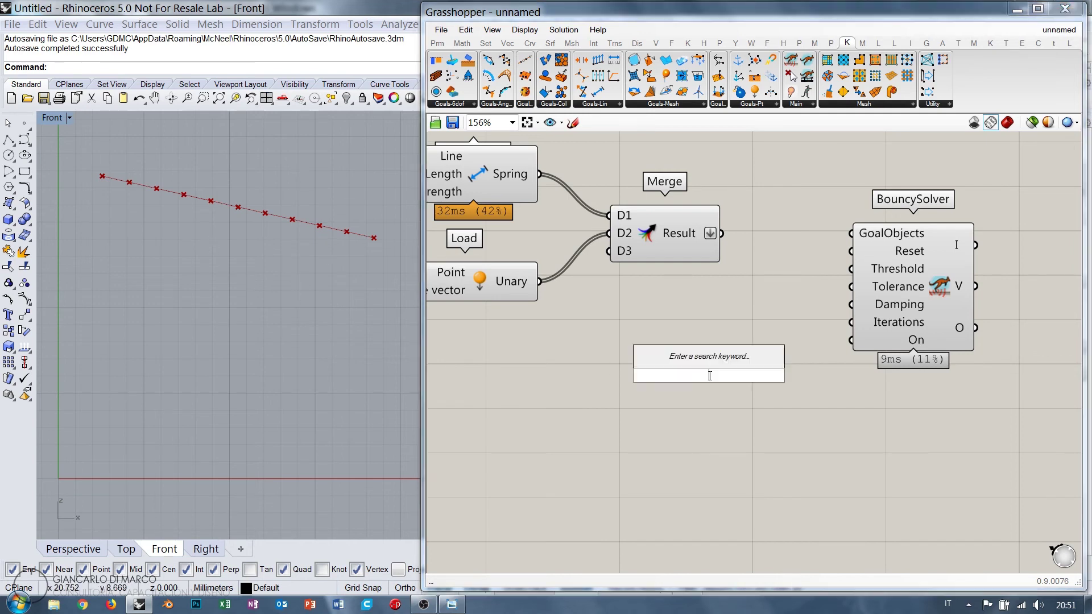
type("togg")
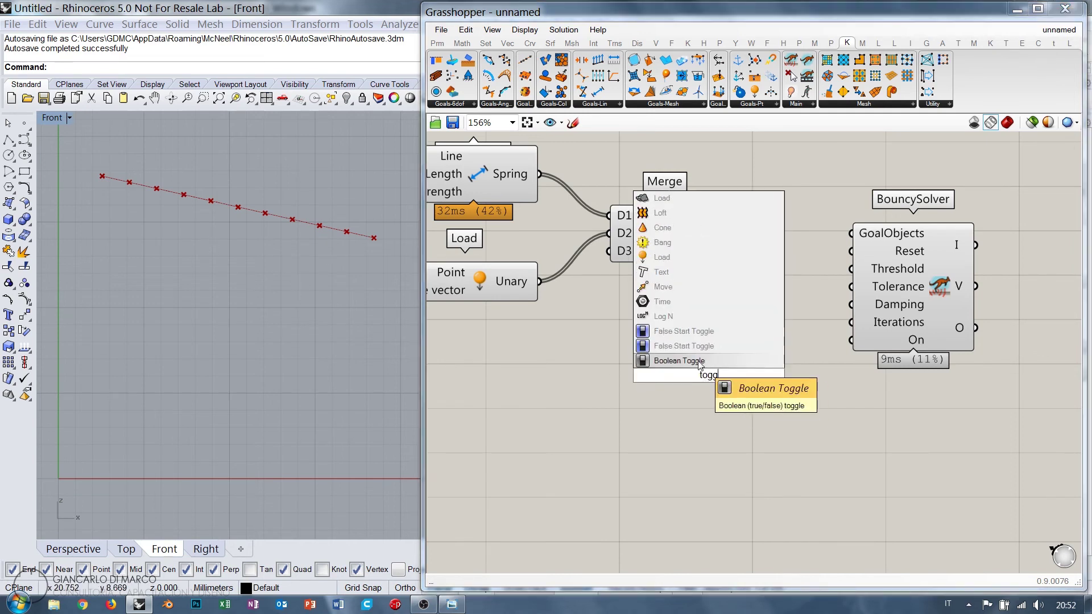
key("Return")
left_click_drag(799, 366, 851, 339)
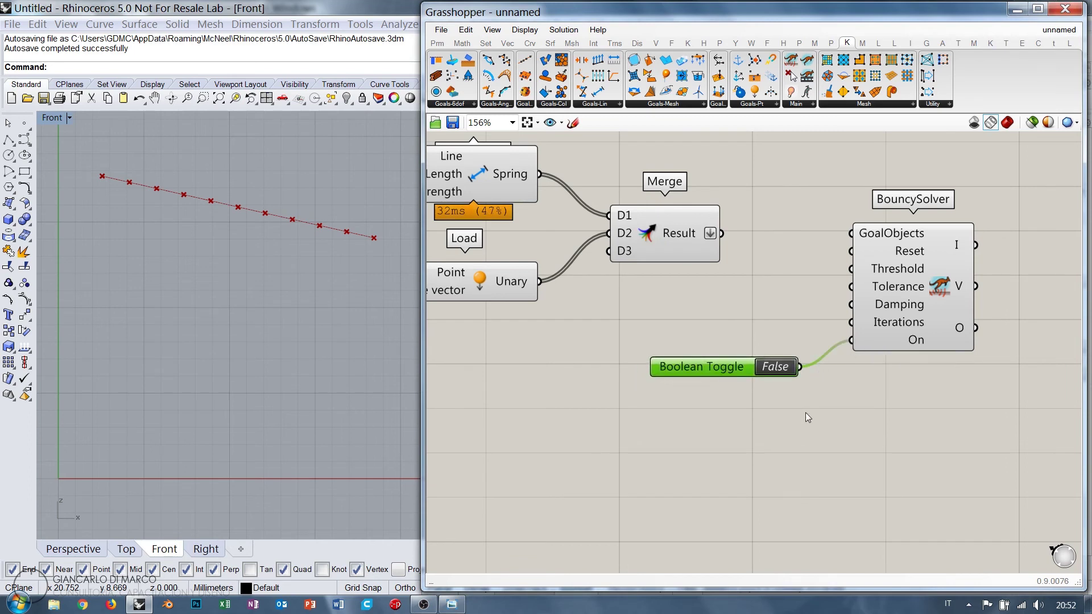
left_click_drag(735, 362, 730, 397)
left_click_drag(916, 284, 909, 315)
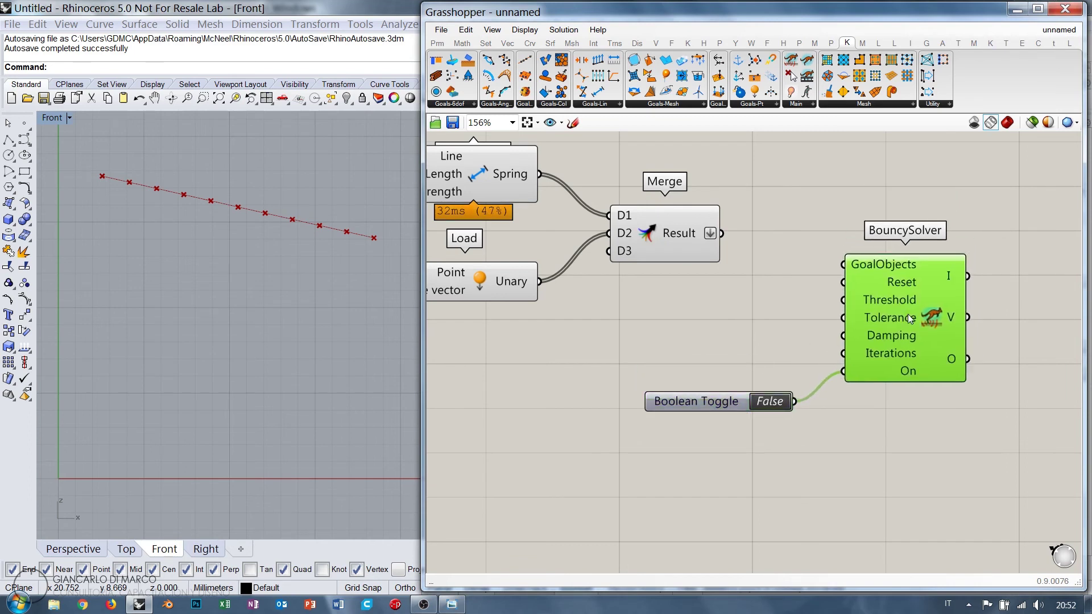
- Add a Button connected to BouncySolver's Reset input, and connect Merge's Result output to GoalObjects
double_click(785, 306)
type("butt")
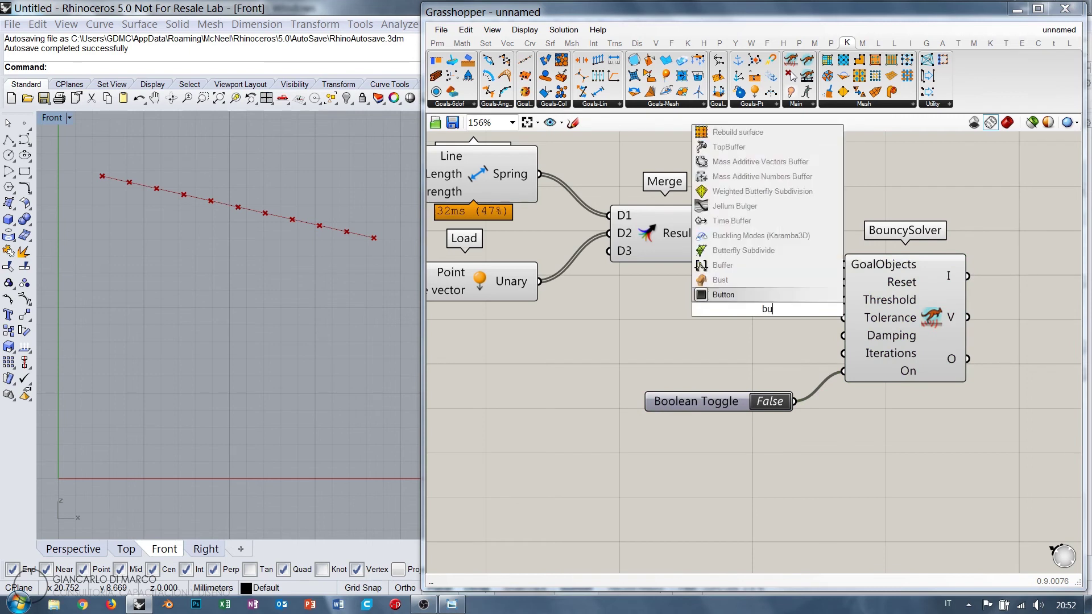
left_click(752, 297)
left_click_drag(835, 297, 843, 282)
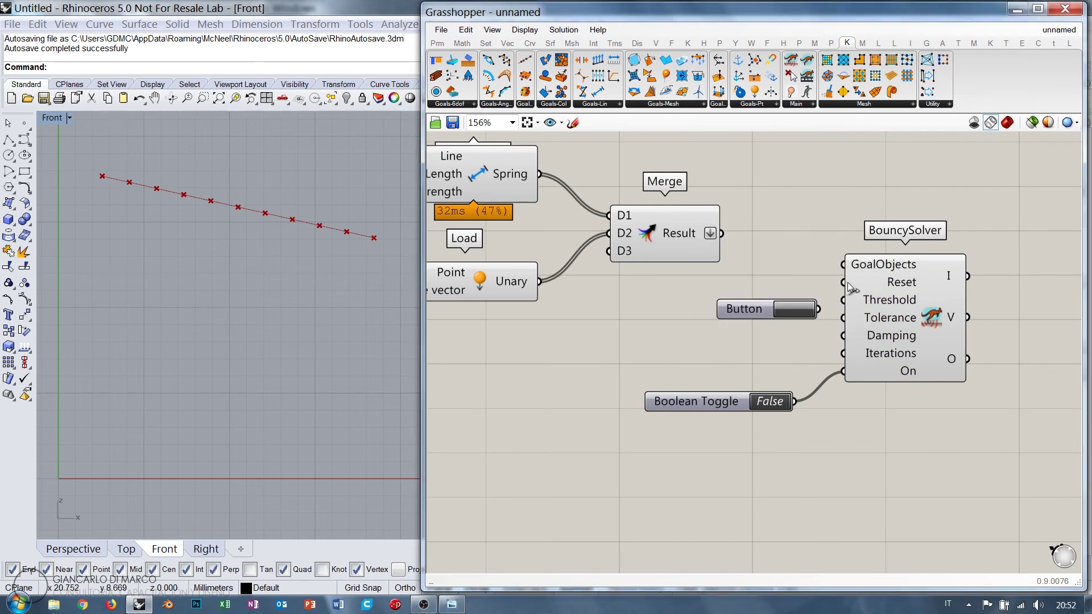
left_click_drag(785, 310, 728, 310)
left_click(728, 310)
left_click_drag(721, 233, 843, 265)
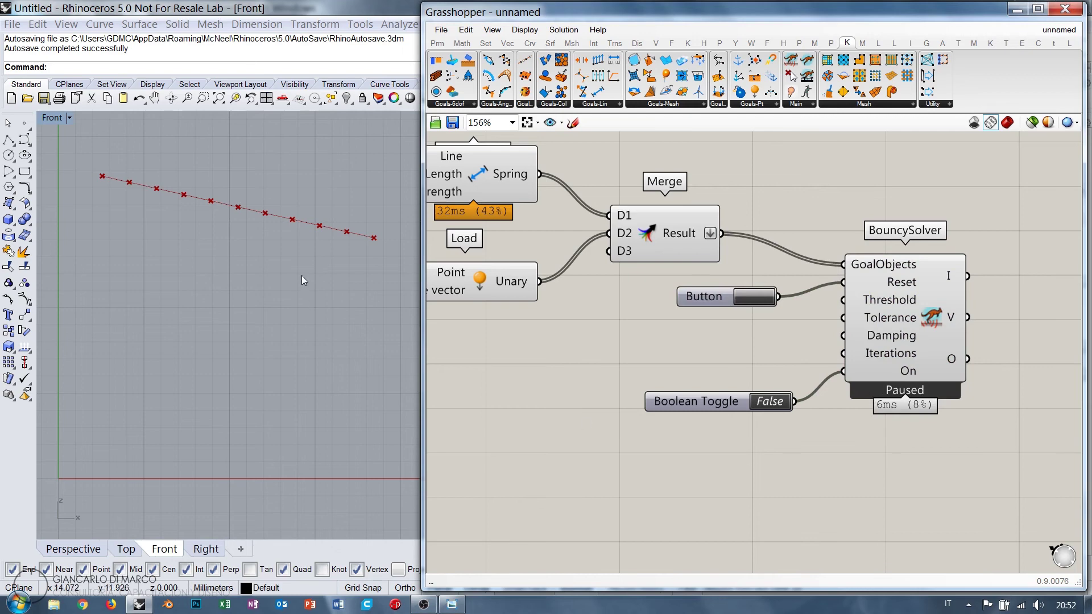
- Test the simulation twice by setting the Boolean Toggle to True and back to False, watching the line in the Front viewport
right_click_drag(193, 267, 197, 372, "ctrl")
right_click_drag(746, 357, 794, 338)
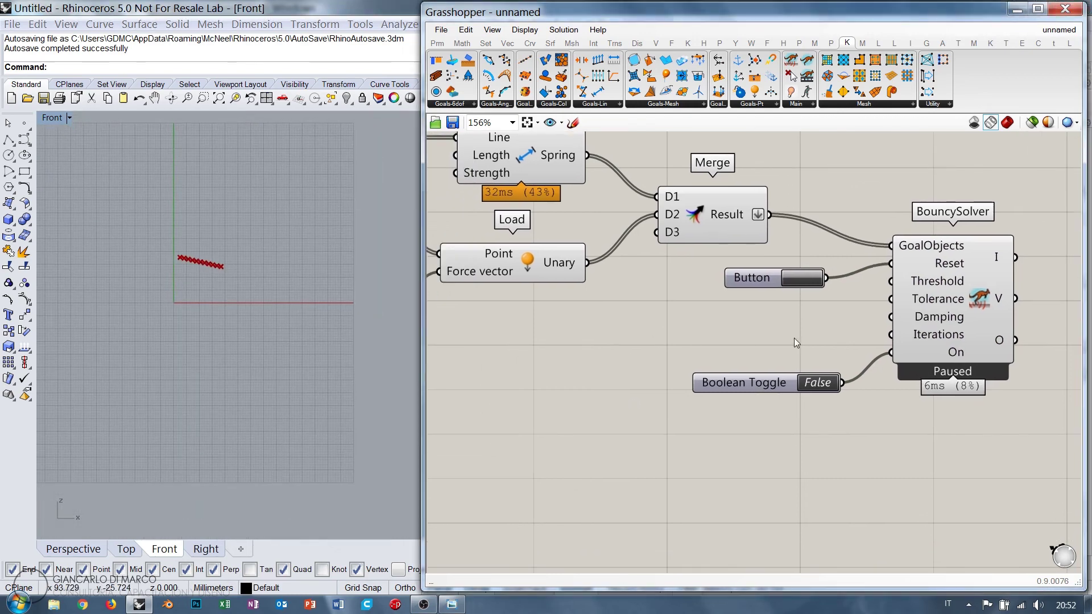
double_click(818, 382)
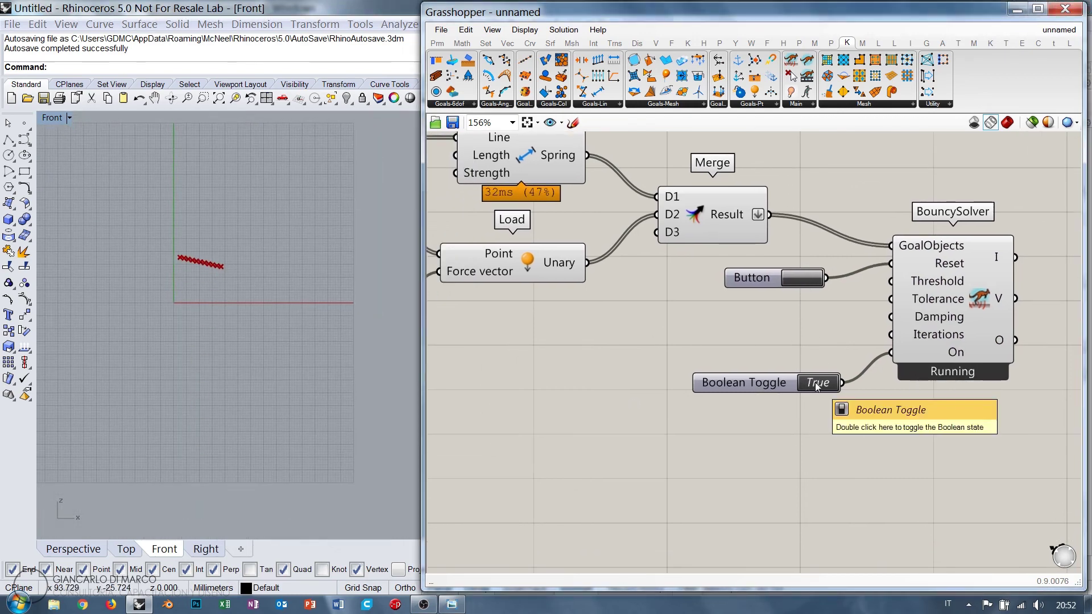
double_click(818, 382)
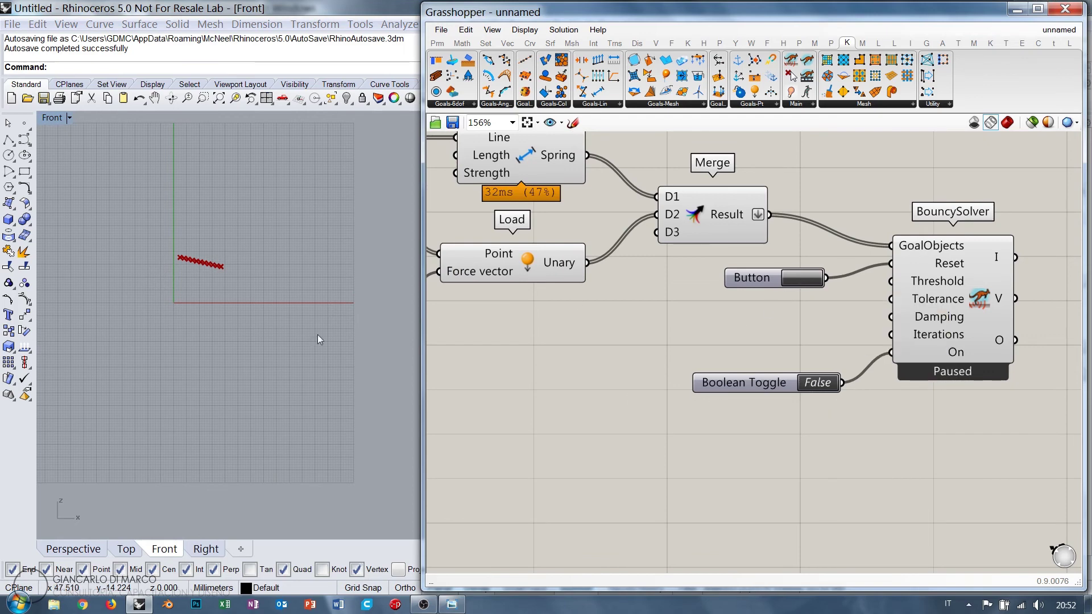
right_click_drag(318, 335, 310, 226)
scroll(215, 247, "down", 3)
right_click_drag(215, 247, 213, 203)
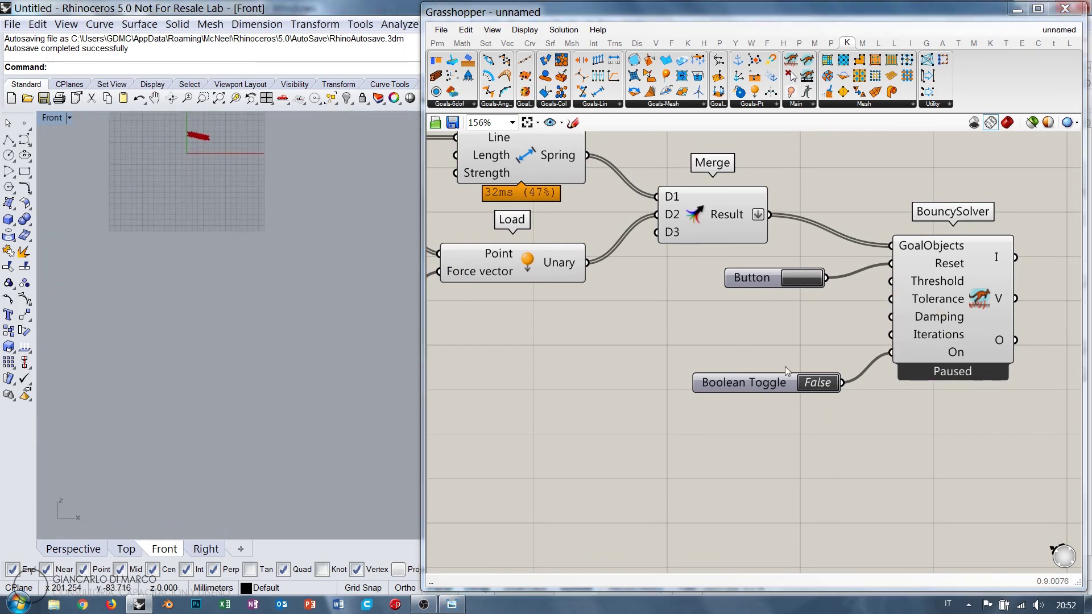
double_click(818, 382)
double_click(818, 382)
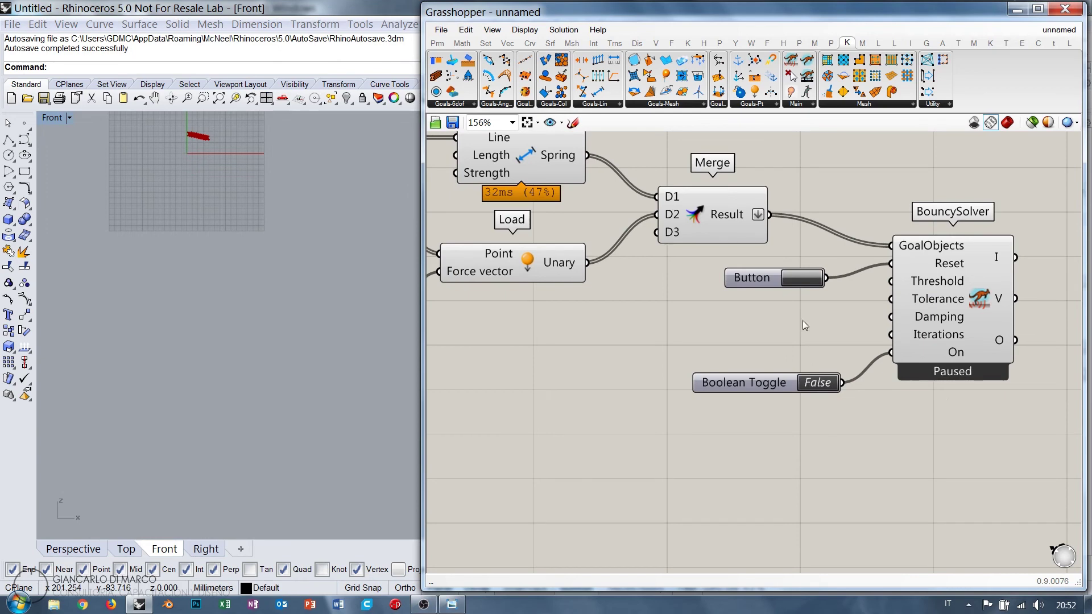
- Review the line and Evaluate Curve's connections, and turn off the preview of BouncySolver
right_click_drag(244, 227, 245, 244)
scroll(227, 243, "up", 10)
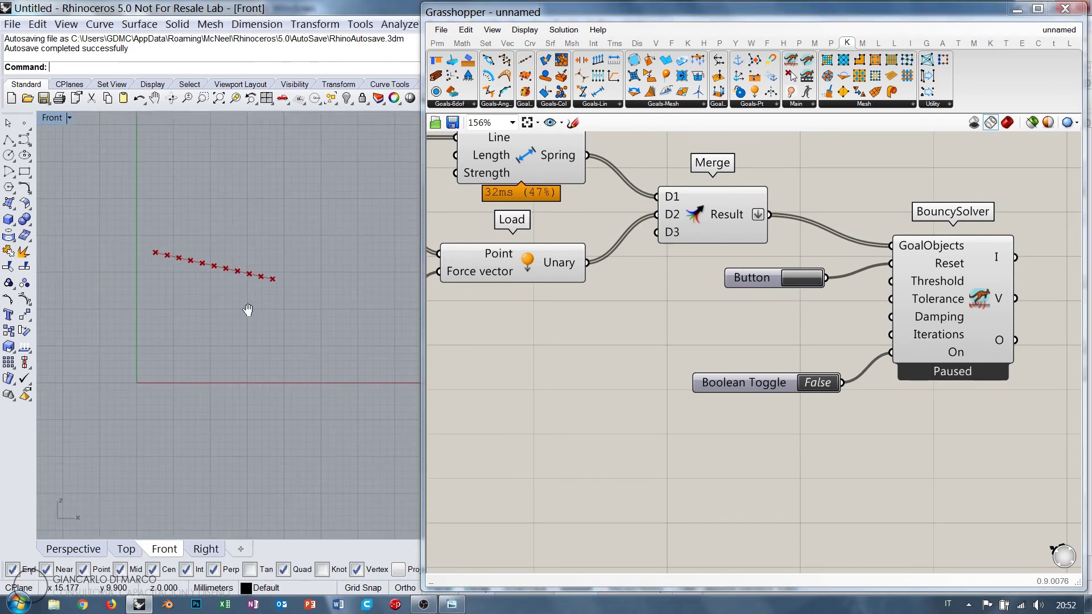
scroll(907, 372, "down", 4)
right_click_drag(613, 321, 651, 322)
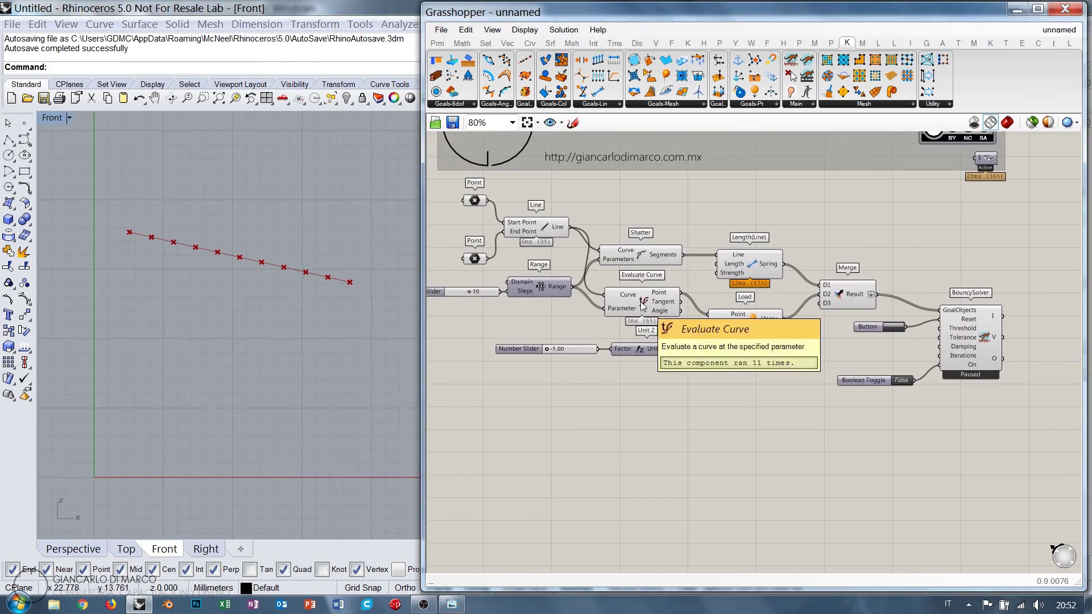
left_click(652, 306)
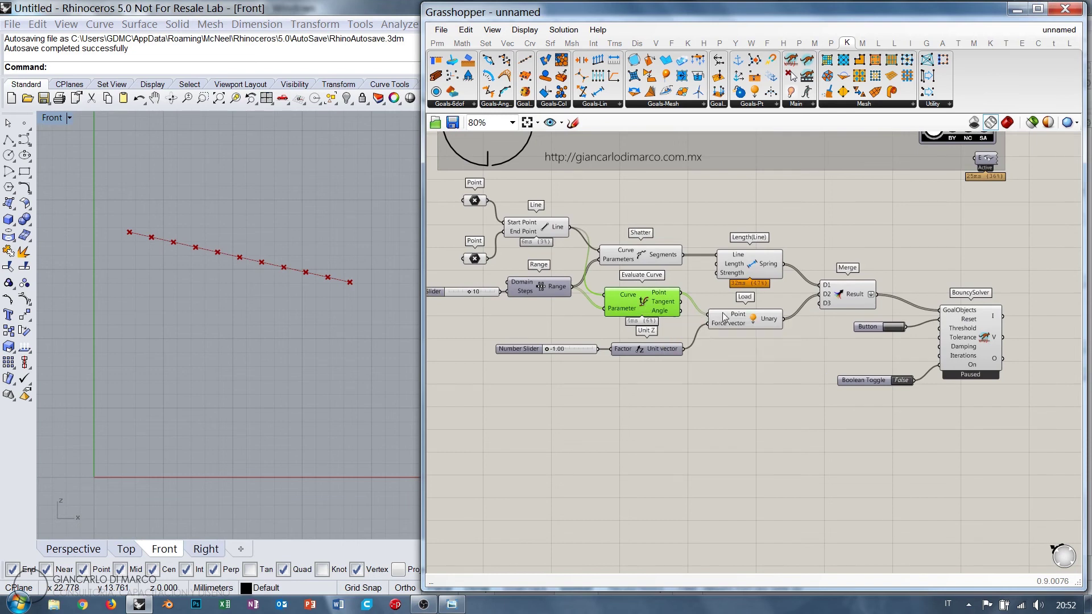
left_click(979, 378)
left_click(966, 398)
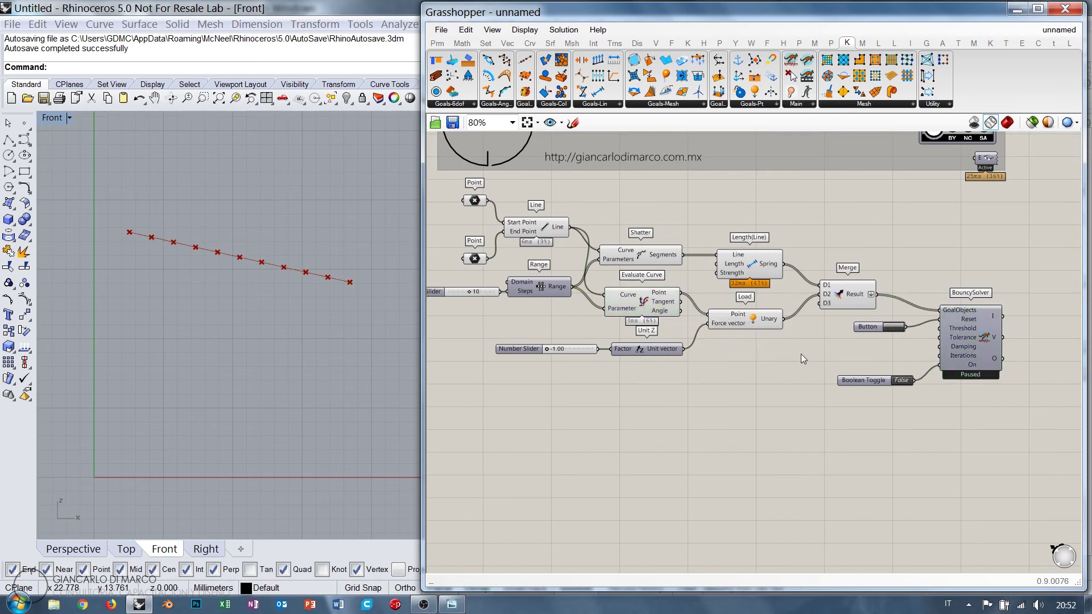
- Highlight Evaluate Curve's points and the line's start point in the Front viewport to examine the nodes that could be fixed
left_click(647, 306)
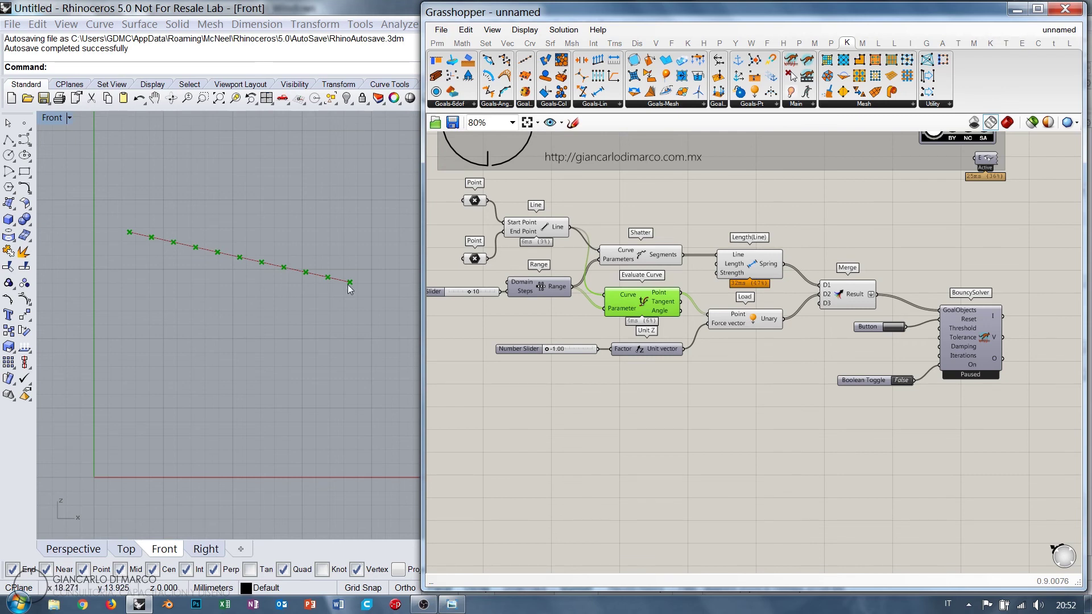
left_click(640, 429)
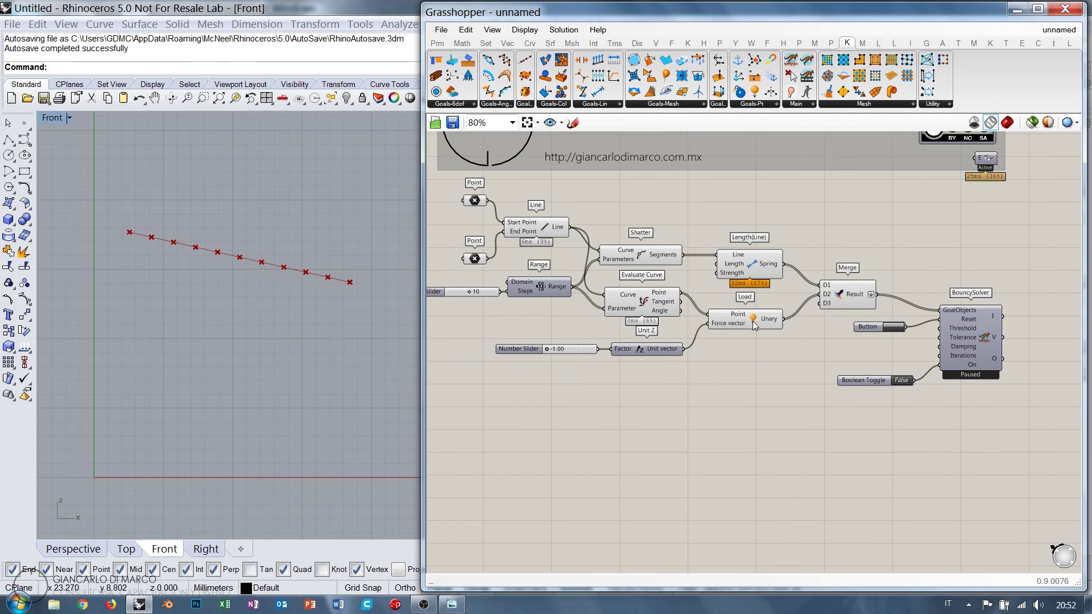
scroll(560, 356, "up", 2)
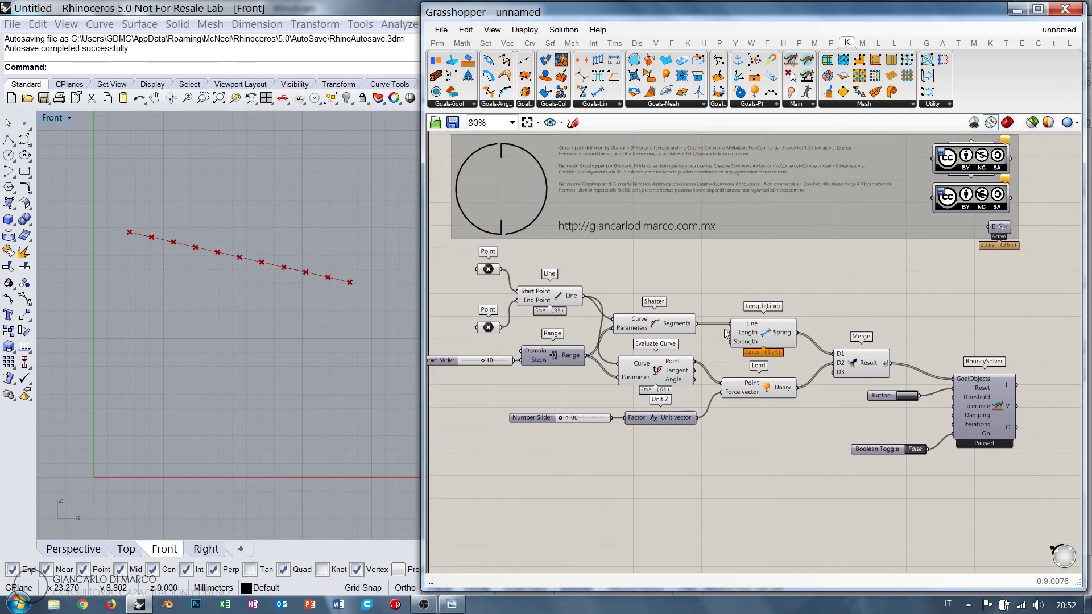
left_click(526, 269)
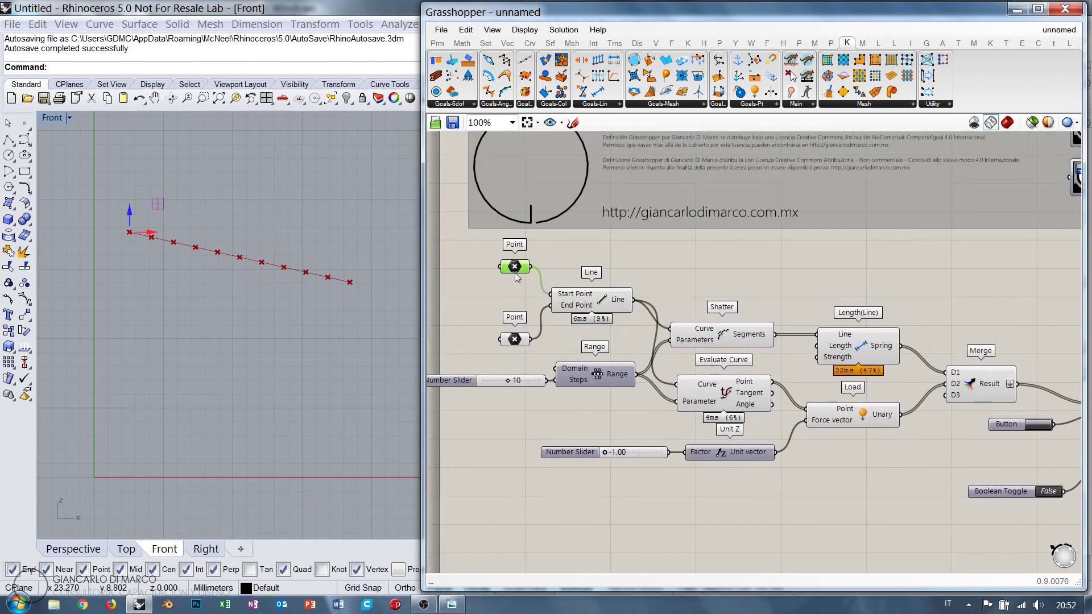
left_click(524, 278)
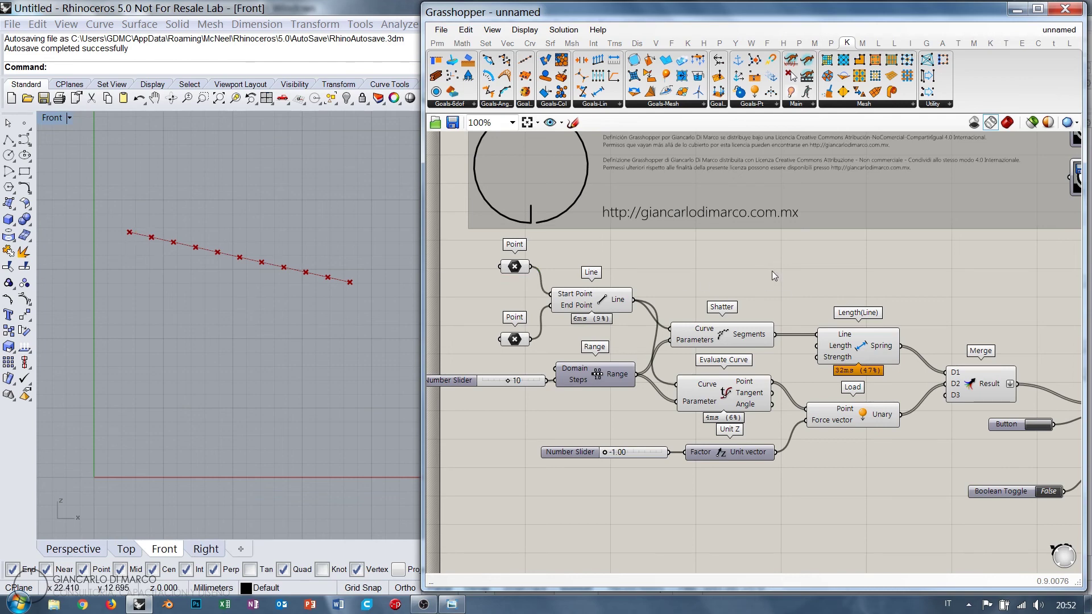
- Add a Kangaroo Anchor goal above Length(Line) and connect the line's start Point to its Point input
left_click(752, 107)
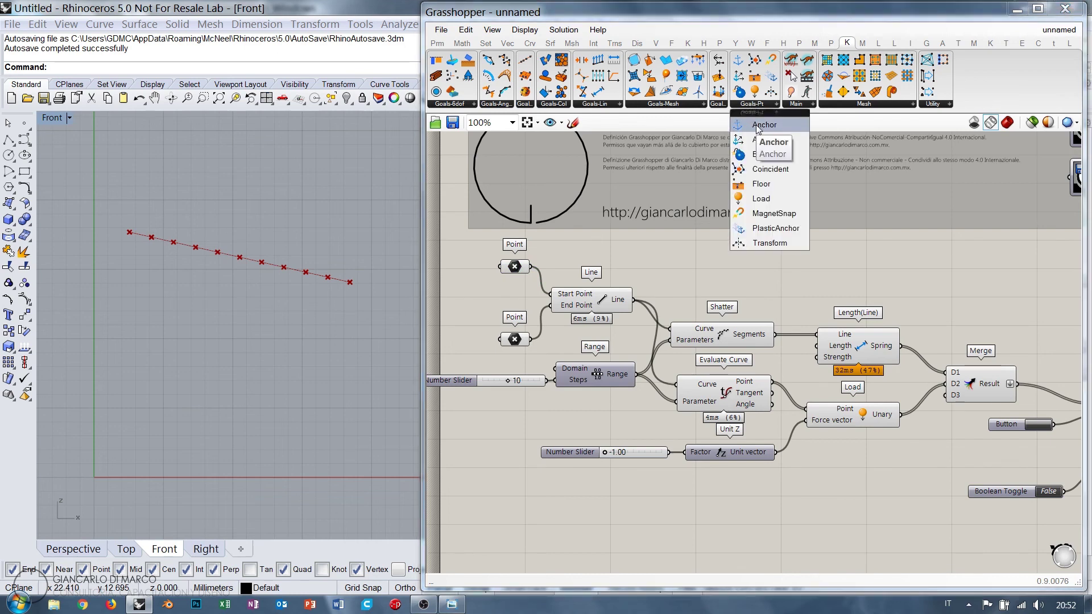
left_click_drag(751, 131, 862, 271)
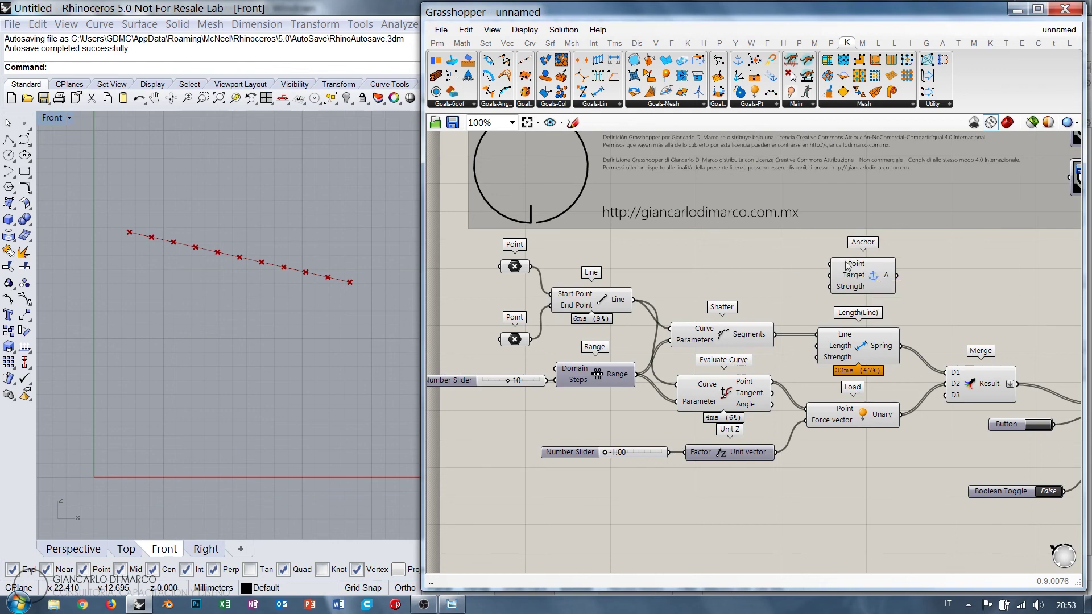
left_click_drag(530, 267, 866, 279)
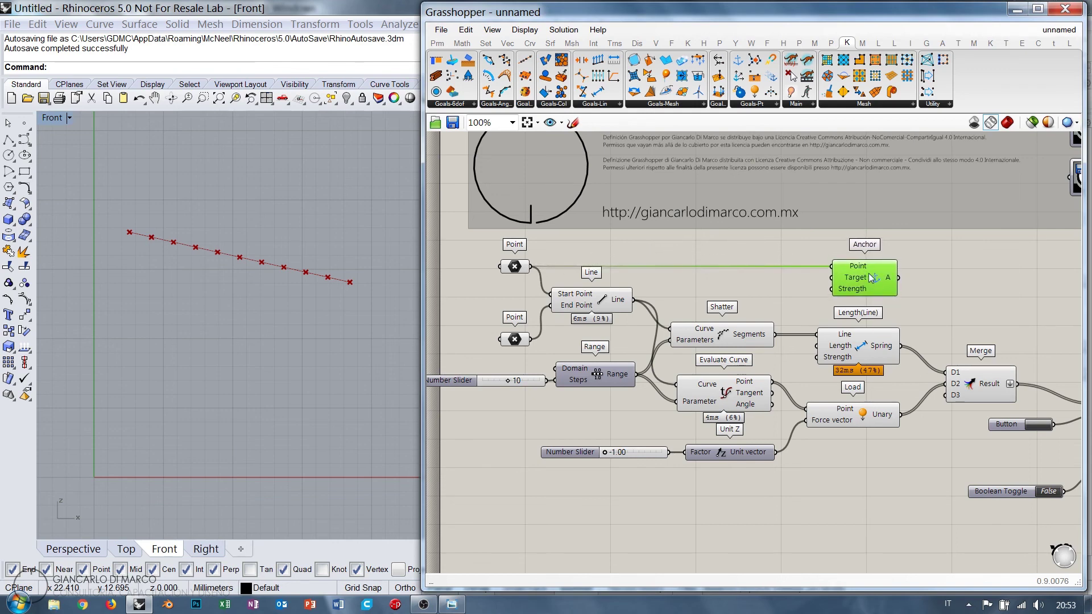
- Connect Anchor's output to Merge's D3 input
right_click_drag(957, 309, 883, 282)
left_click_drag(824, 251, 864, 371)
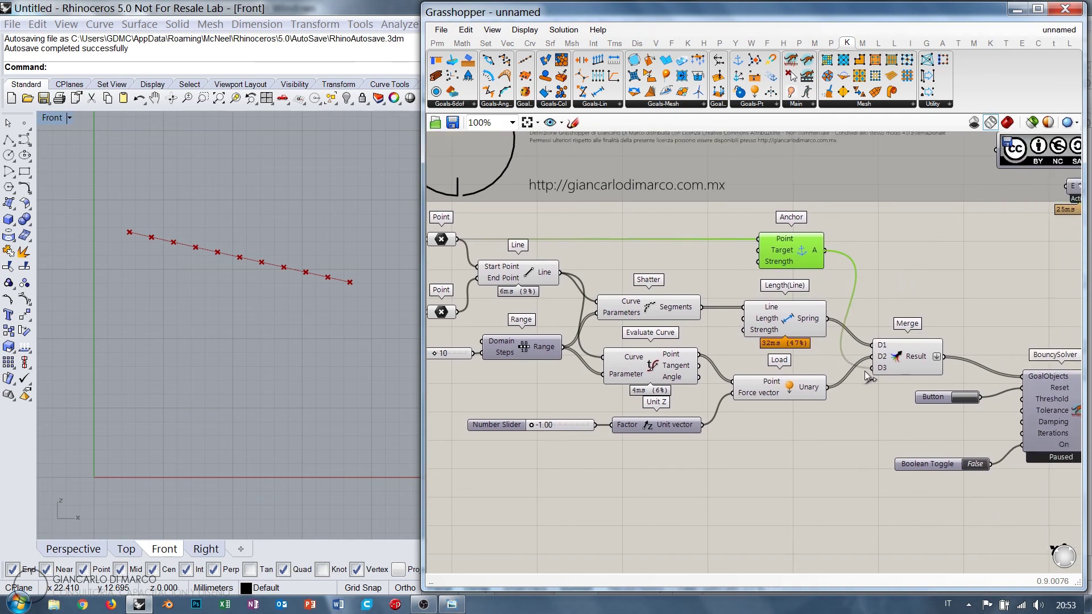
left_click(864, 267)
right_click_drag(873, 261, 806, 232)
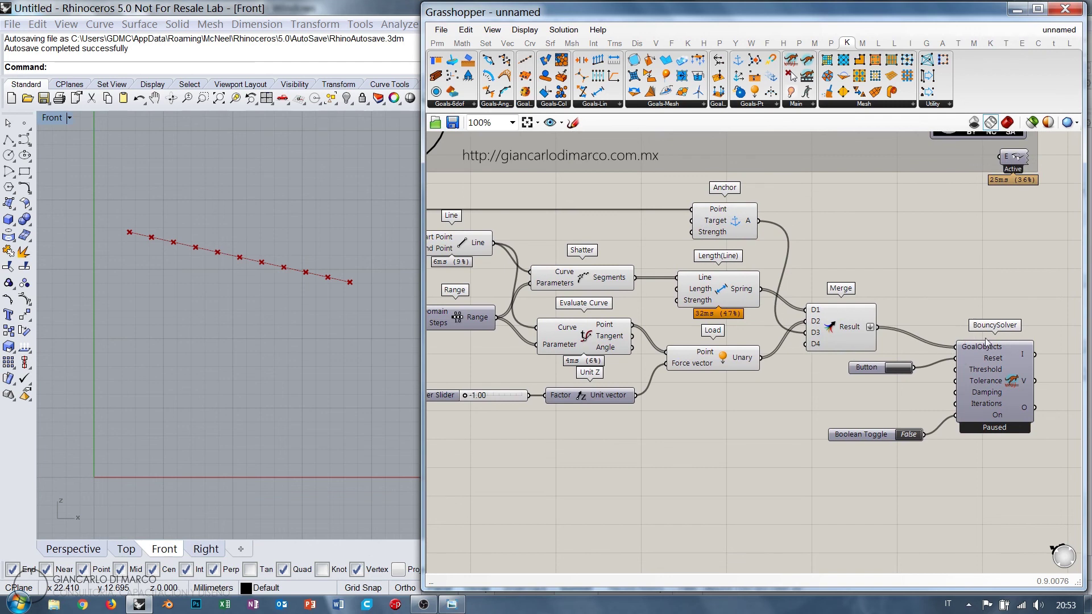
- Turn BouncySolver's preview back on and run the simulation by setting the Boolean Toggle to True
left_click(986, 340)
left_click(991, 295)
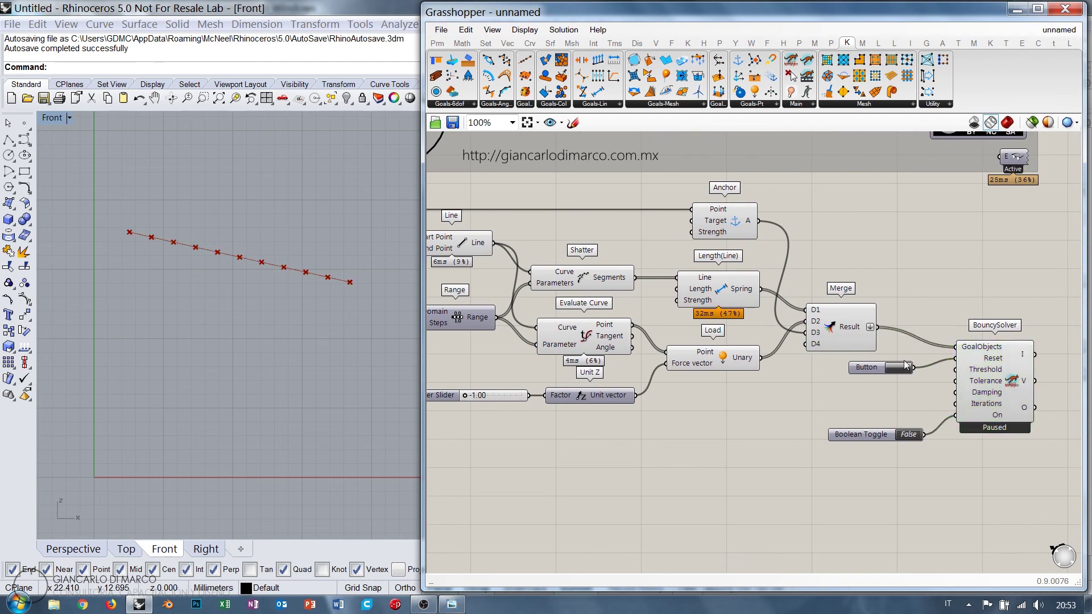
double_click(907, 436)
scroll(153, 189, "down", 5)
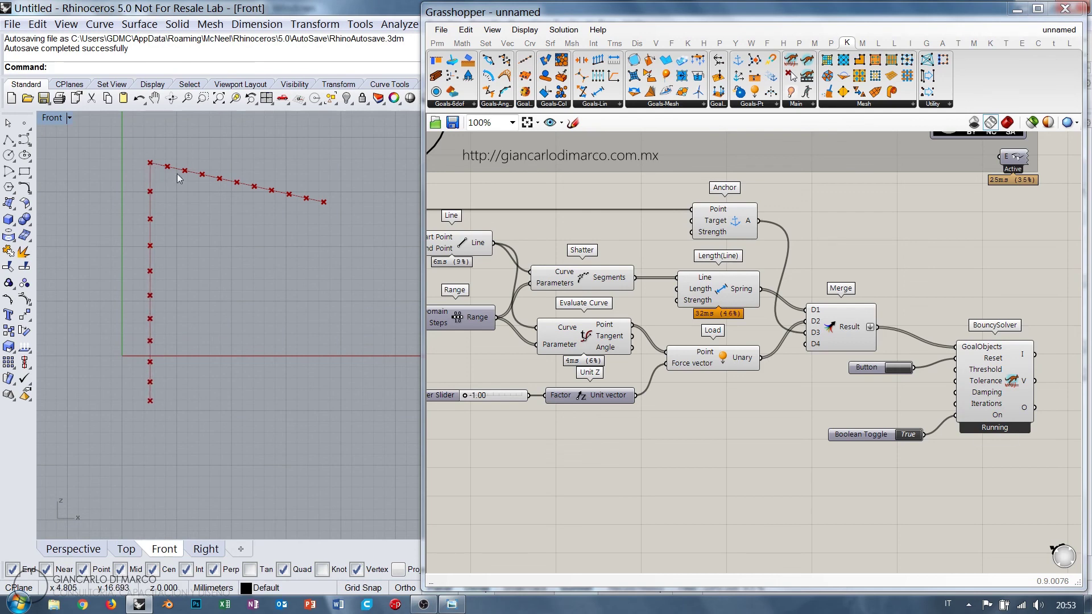
- Add the line's end Point as a second source of Anchor's Point input, keeping the start Point connected, and view the hanging curve
right_click_drag(706, 209, 870, 221)
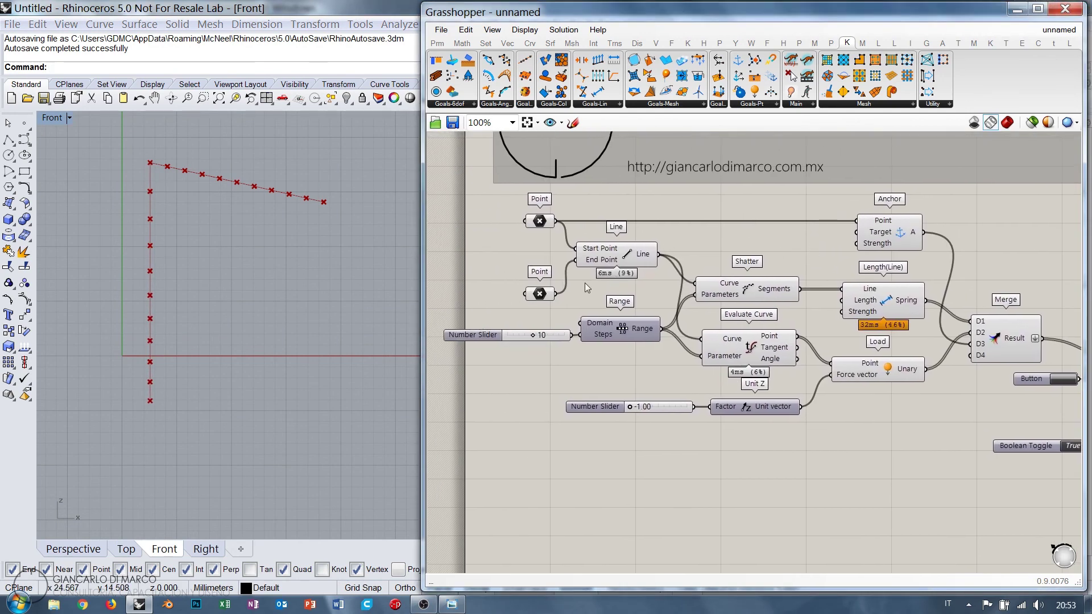
left_click_drag(555, 293, 856, 221)
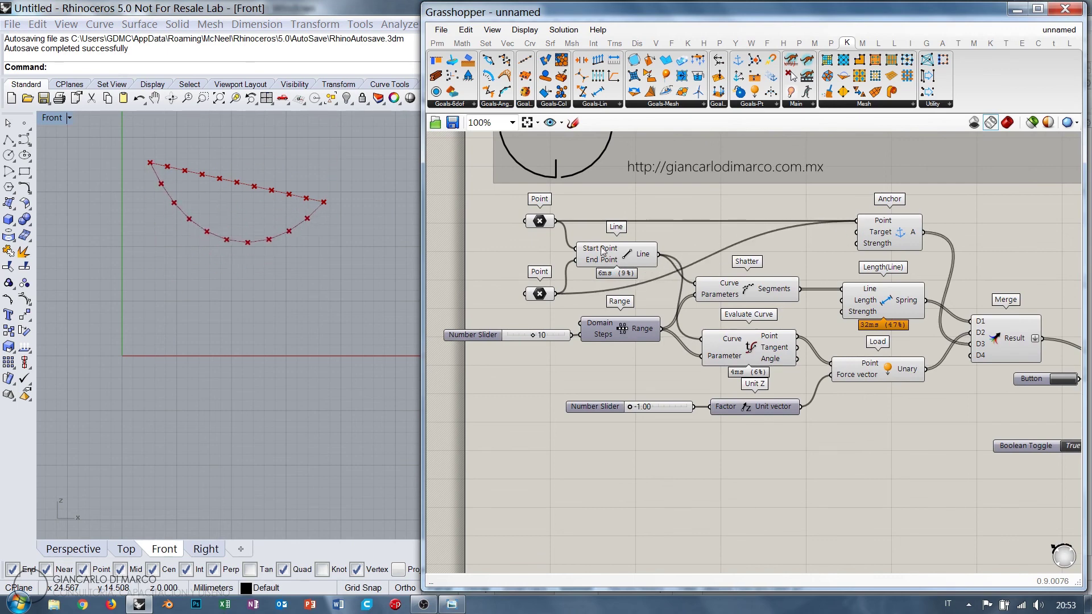
right_click_drag(261, 207, 244, 225)
scroll(244, 226, "up", 3)
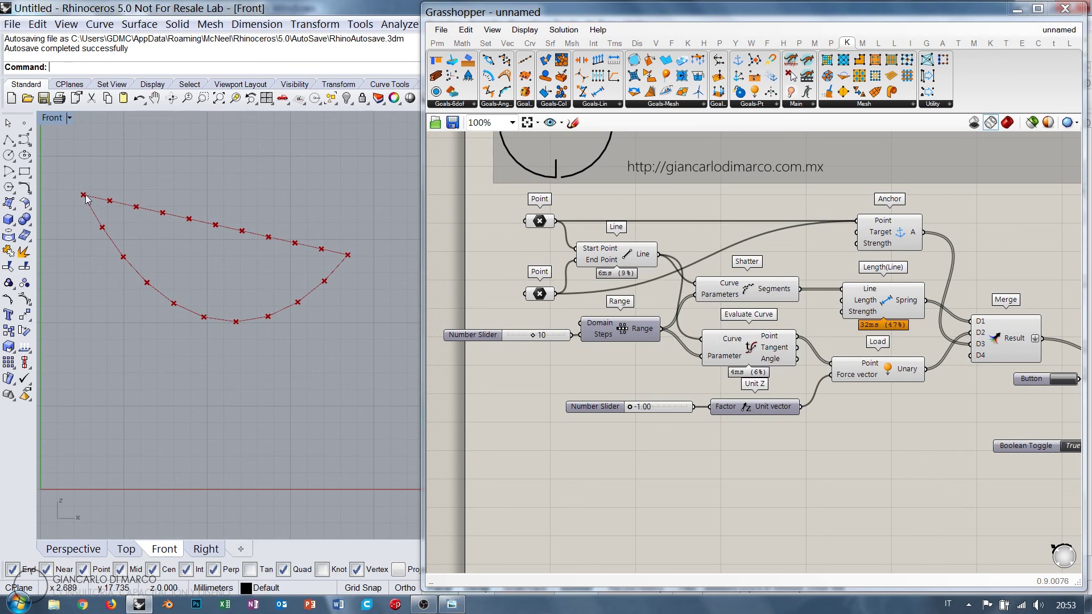
right_click_drag(295, 278, 310, 308)
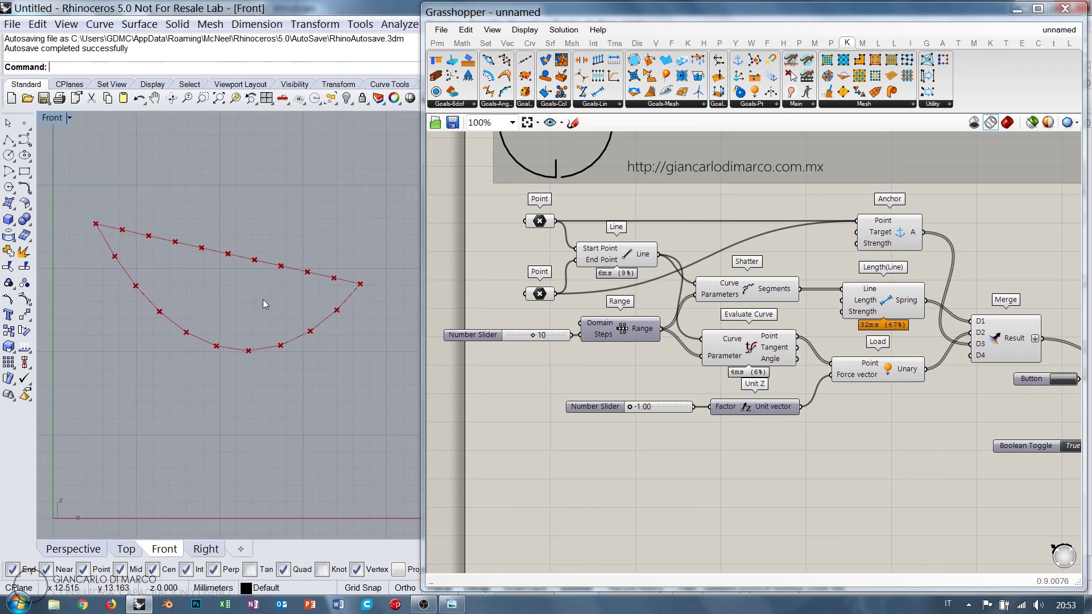
right_click_drag(646, 210, 681, 188)
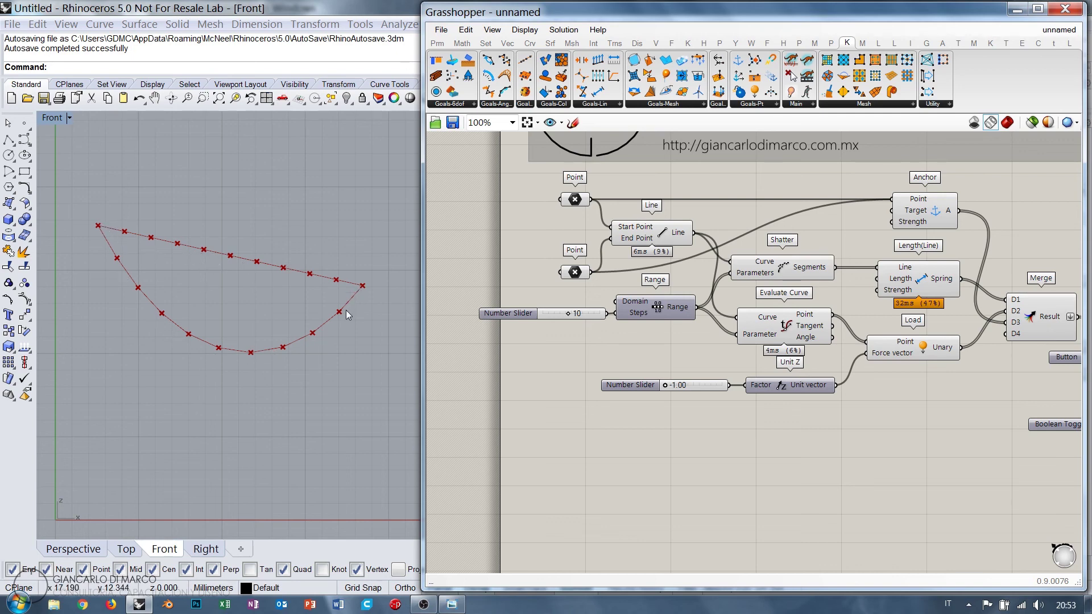
right_click_drag(300, 306, 294, 303)
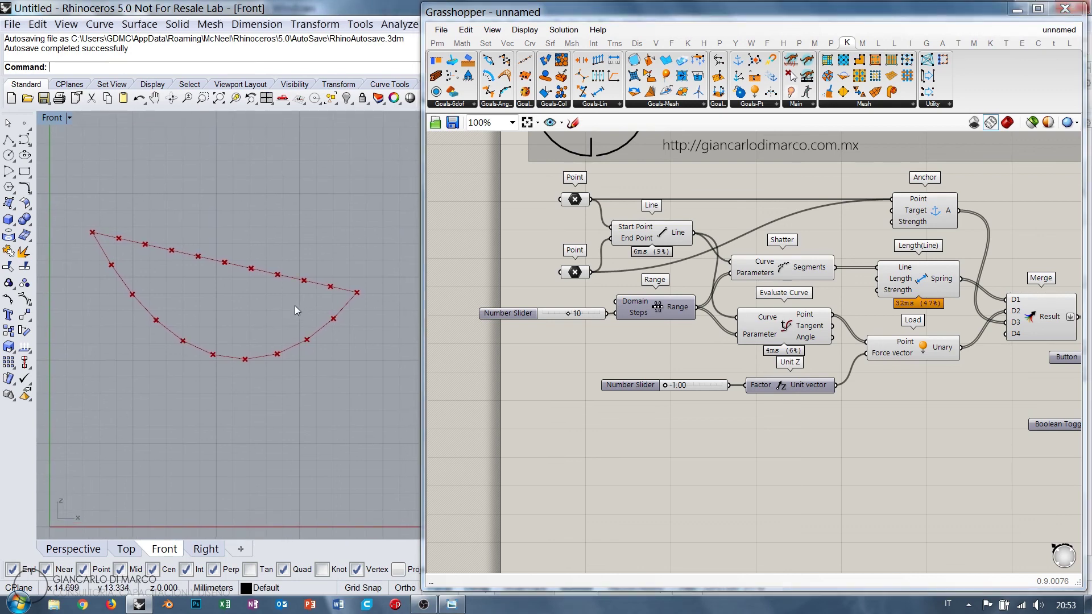
- Select all the components of the spring definition, move them together slightly to the right, and deselect them
scroll(594, 320, "down", 3)
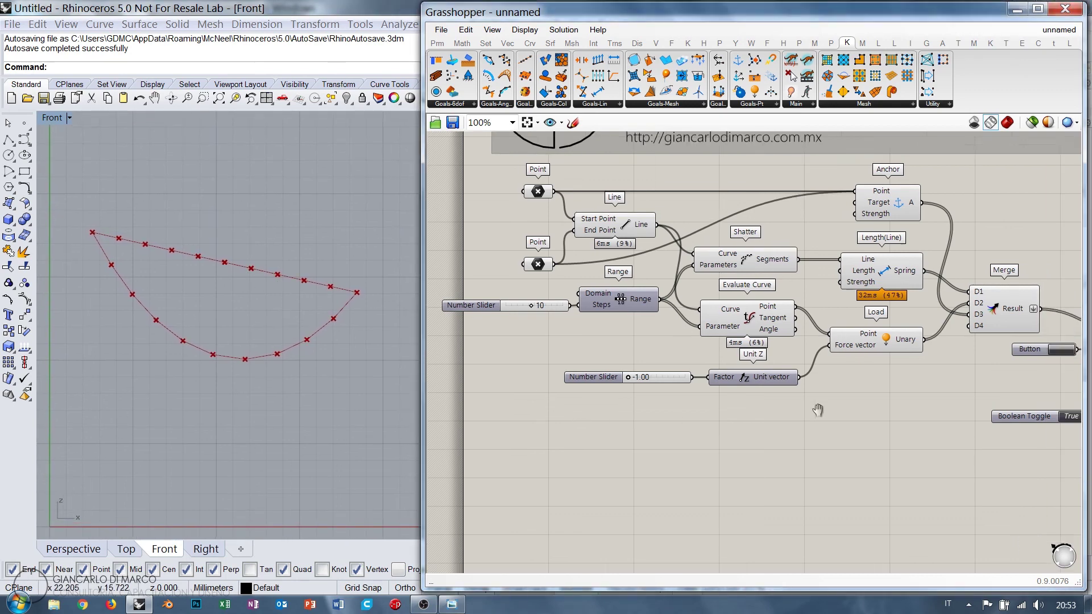
scroll(594, 295, "up", 1)
left_click_drag(965, 405, 498, 235)
left_click_drag(585, 261, 626, 262)
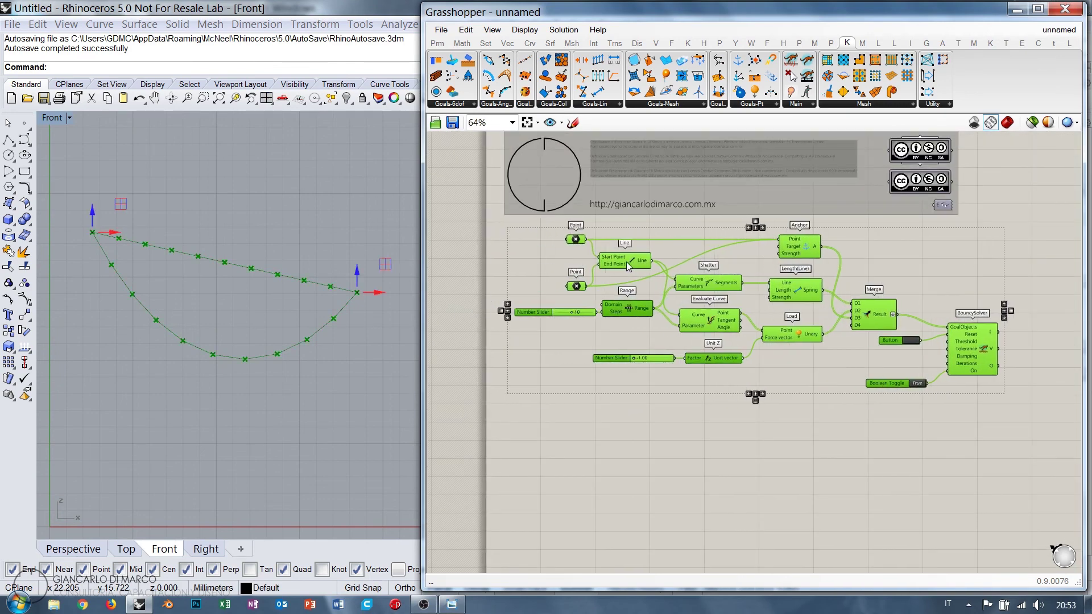
left_click(579, 389)
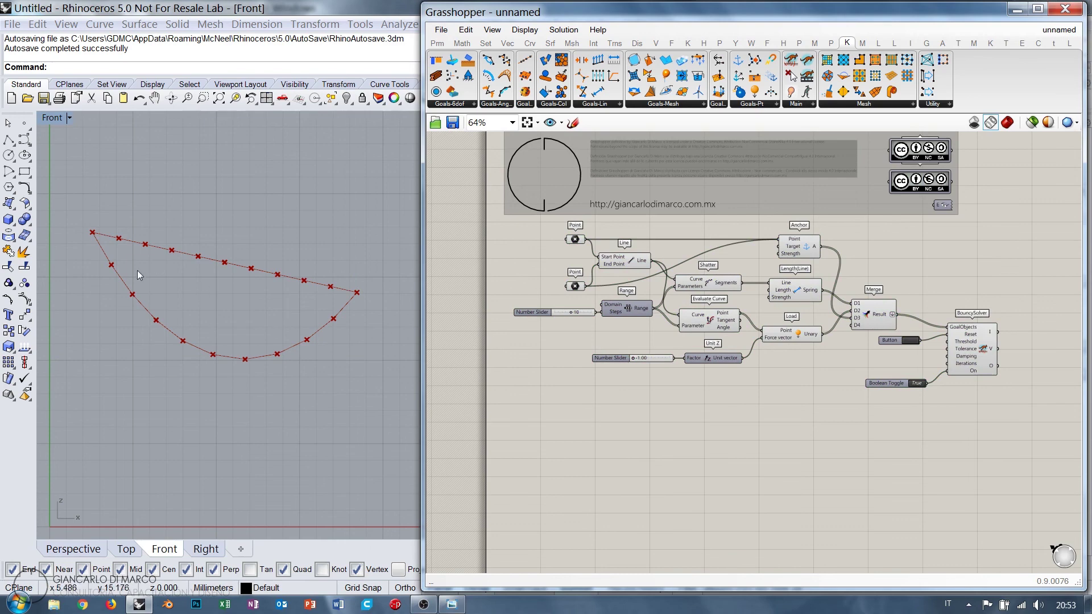